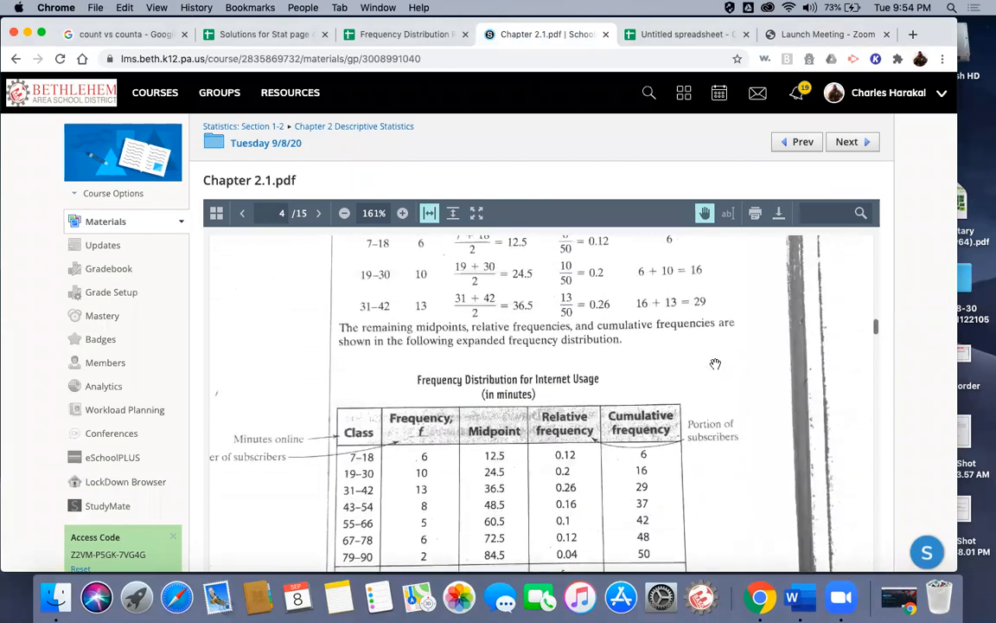
- Review the frequency distribution definition, construction guidelines and worked Example 1, including its class width calculation, in Chapter 2.1.pdf
{"action": "scroll", "coordinate": [716, 363], "scroll_direction": "up", "scroll_amount": 15}
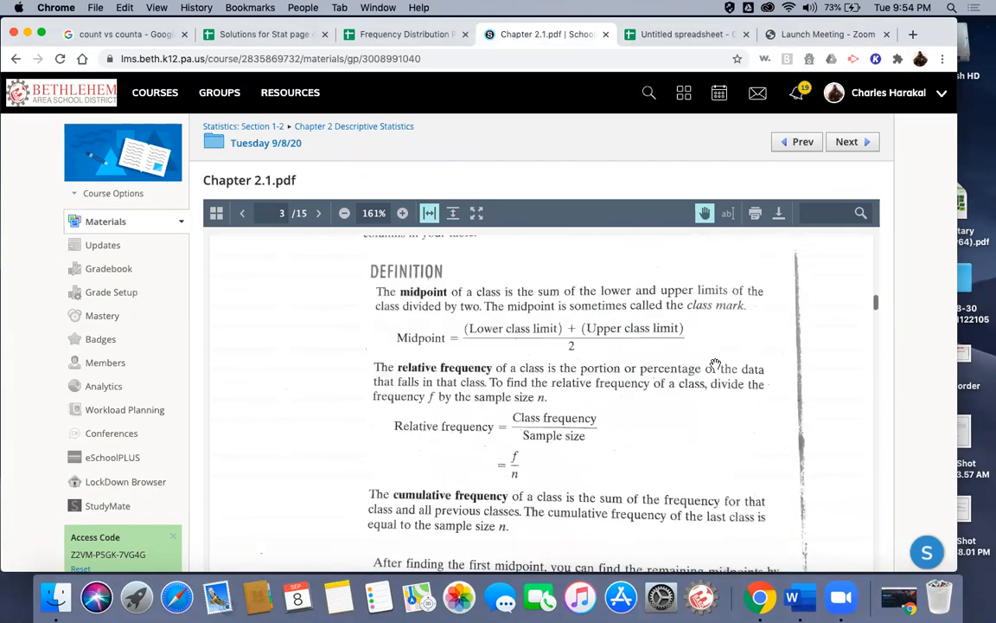
{"action": "scroll", "coordinate": [715, 363], "scroll_direction": "up", "scroll_amount": 15}
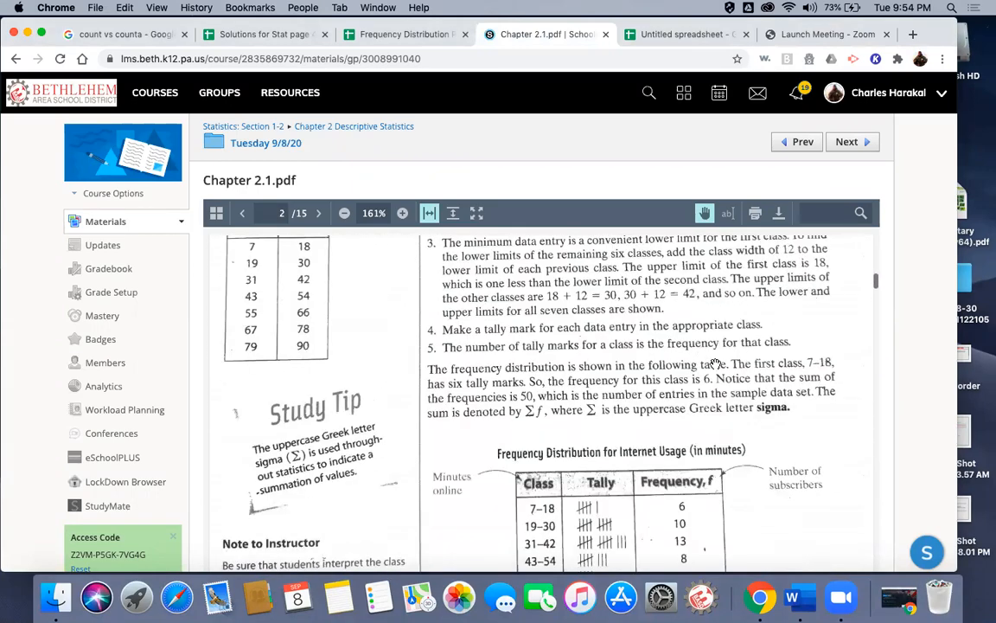
{"action": "scroll", "coordinate": [715, 363], "scroll_direction": "up", "scroll_amount": 3}
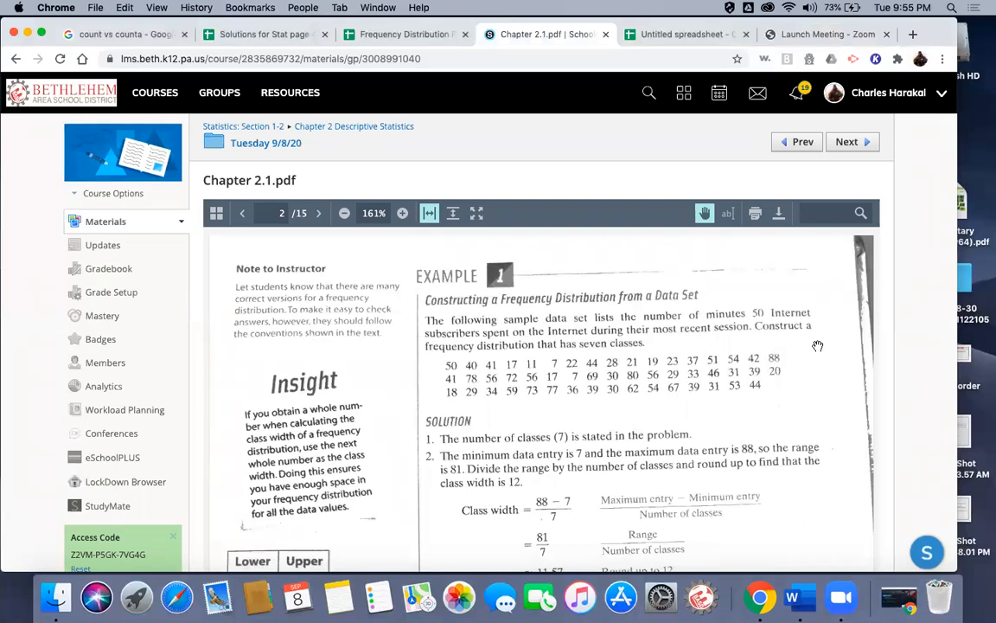
{"action": "scroll", "coordinate": [817, 346], "scroll_direction": "up", "scroll_amount": 10}
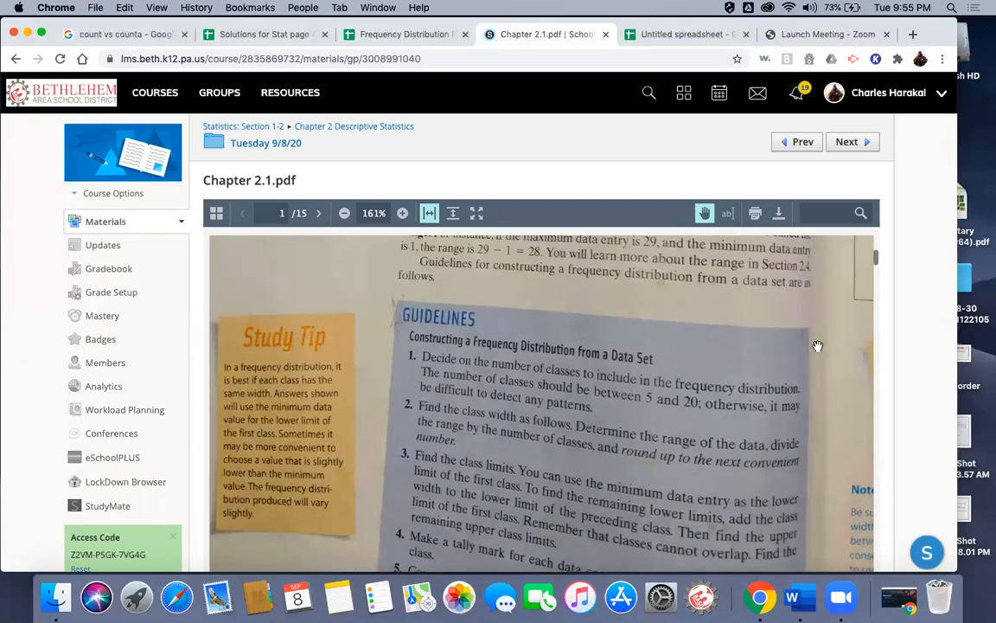
{"action": "scroll", "coordinate": [817, 346], "scroll_direction": "up", "scroll_amount": 5}
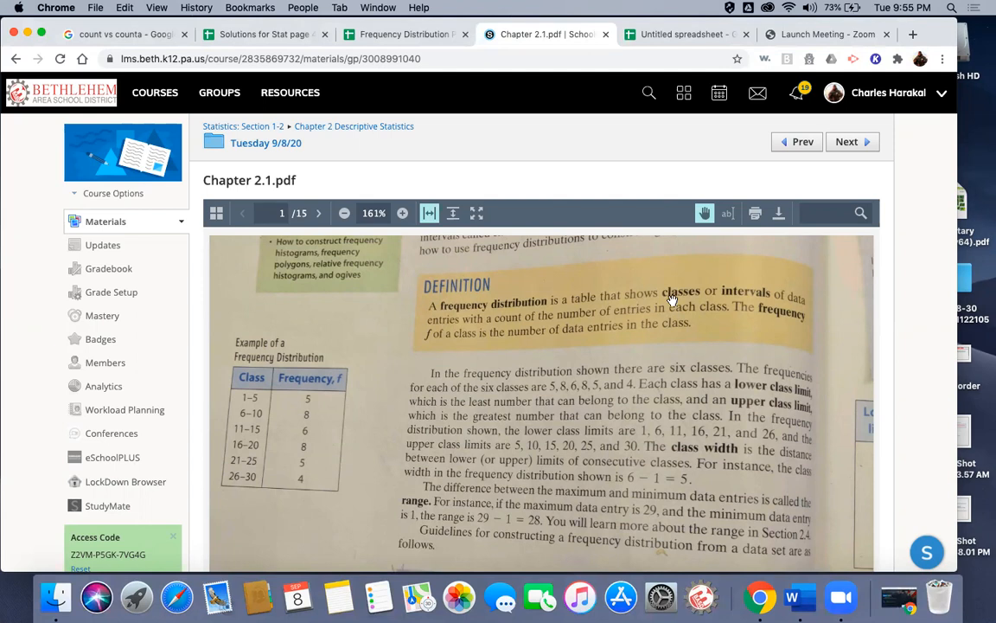
{"action": "scroll", "coordinate": [684, 316], "scroll_direction": "down", "scroll_amount": 5}
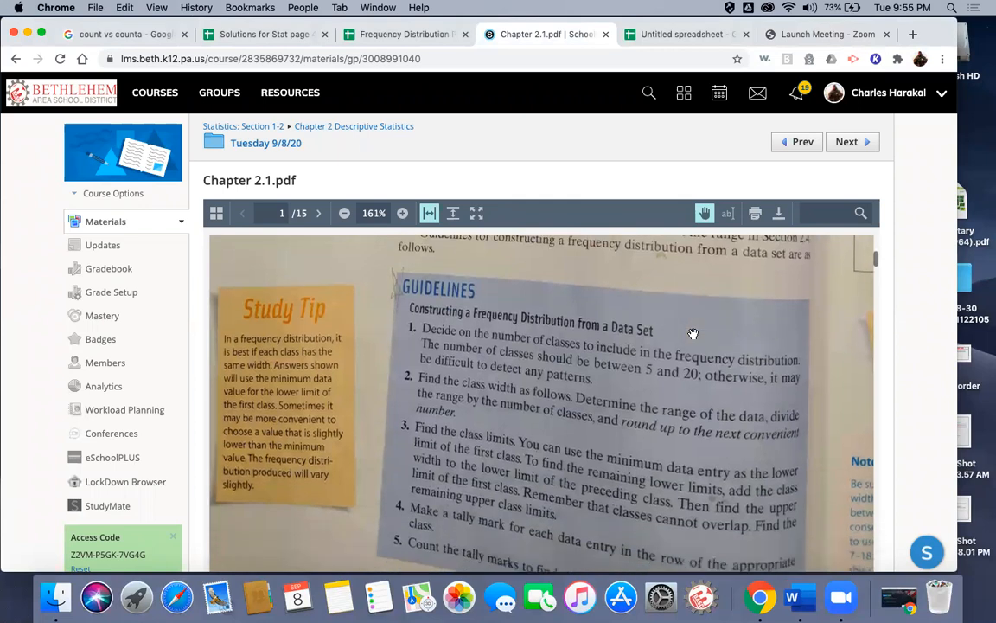
{"action": "scroll", "coordinate": [693, 333], "scroll_direction": "down", "scroll_amount": 2}
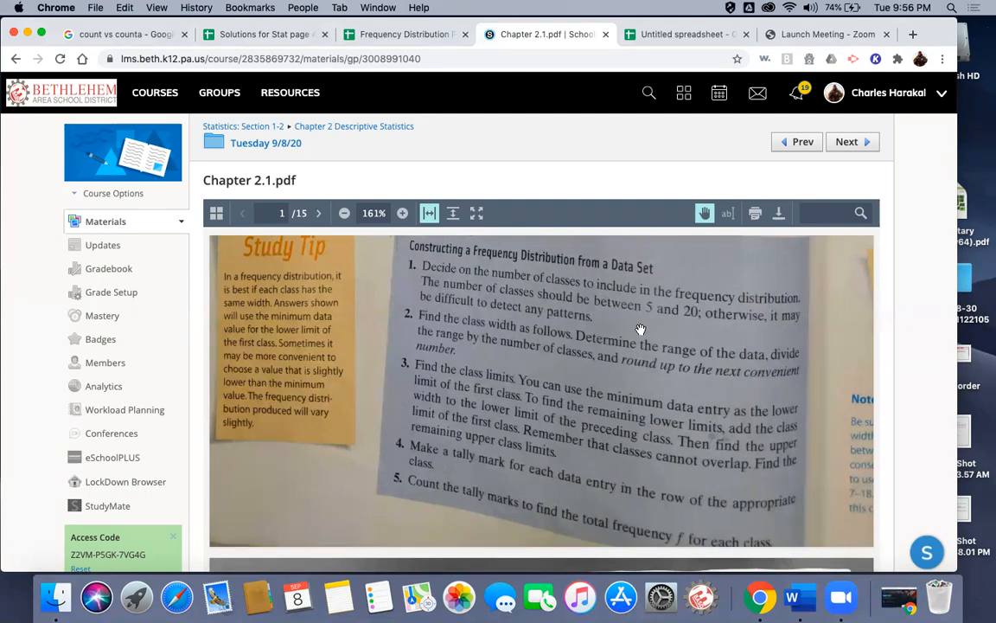
{"action": "scroll", "coordinate": [641, 329], "scroll_direction": "down", "scroll_amount": 10}
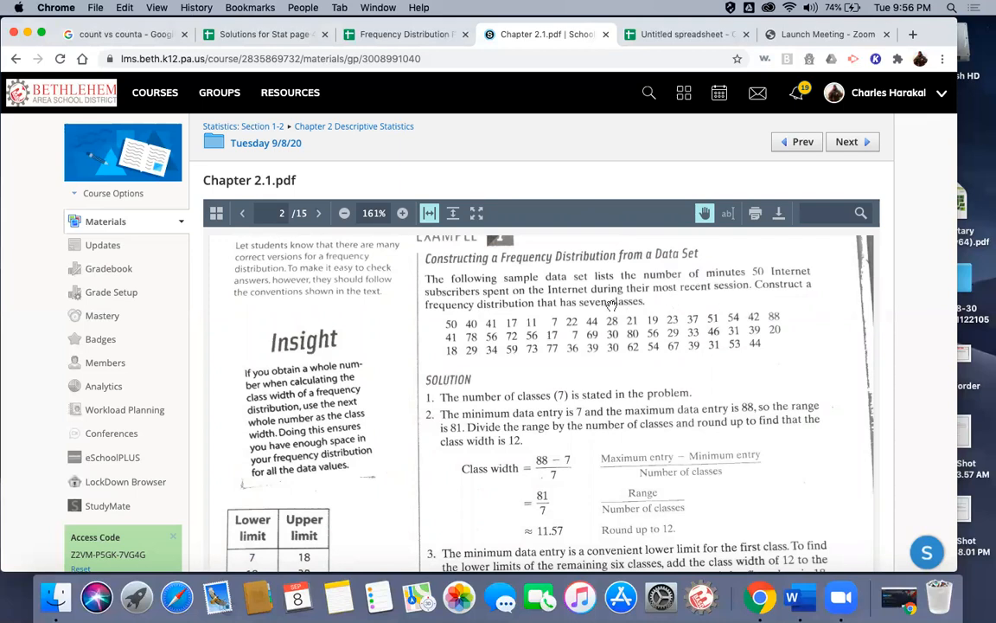
{"action": "scroll", "coordinate": [669, 363], "scroll_direction": "down", "scroll_amount": 5}
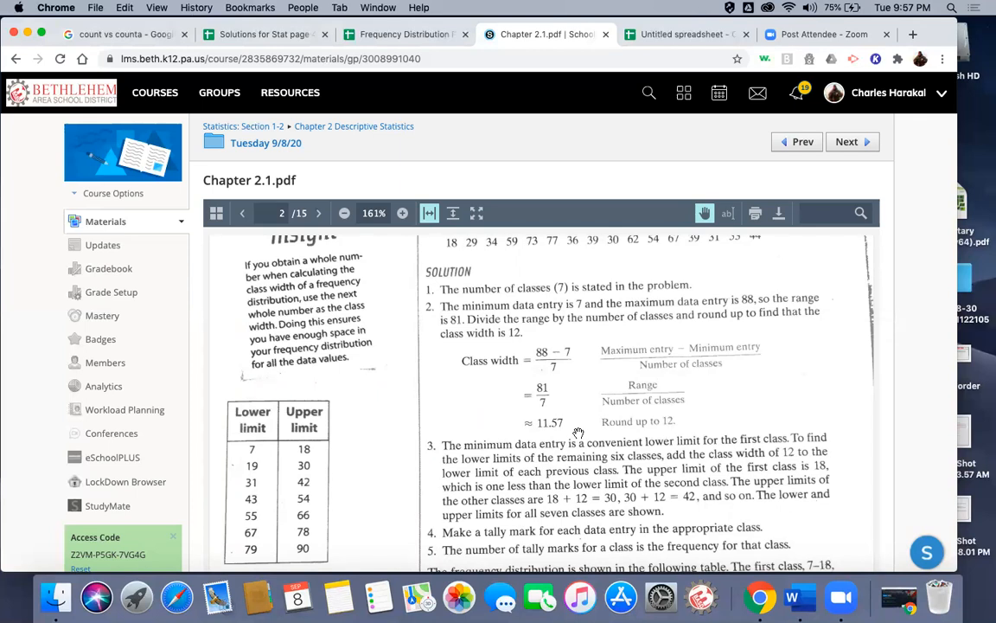
{"action": "scroll", "coordinate": [578, 432], "scroll_direction": "up", "scroll_amount": 3}
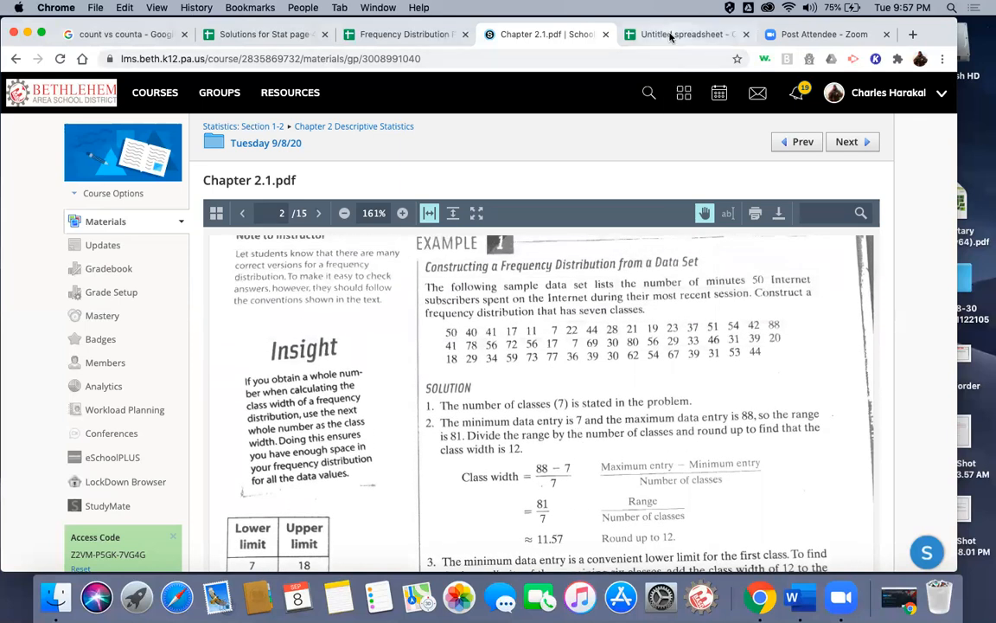
- In the untitled spreadsheet, calculate the maximum of the column A data in cell C5 with the MAX function
{"action": "left_click", "coordinate": [671, 37]}
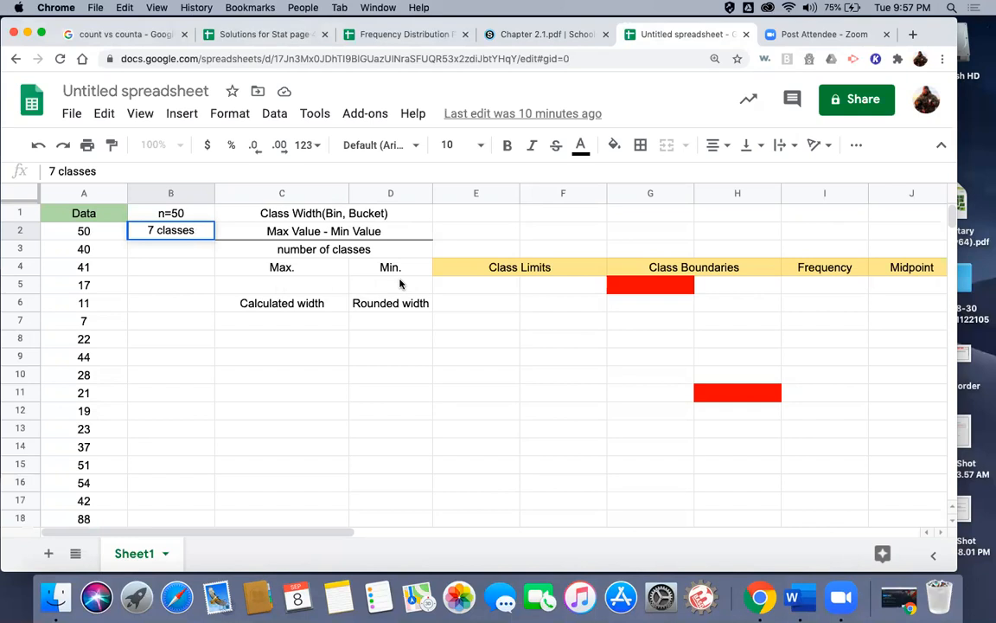
{"action": "left_click", "coordinate": [309, 282]}
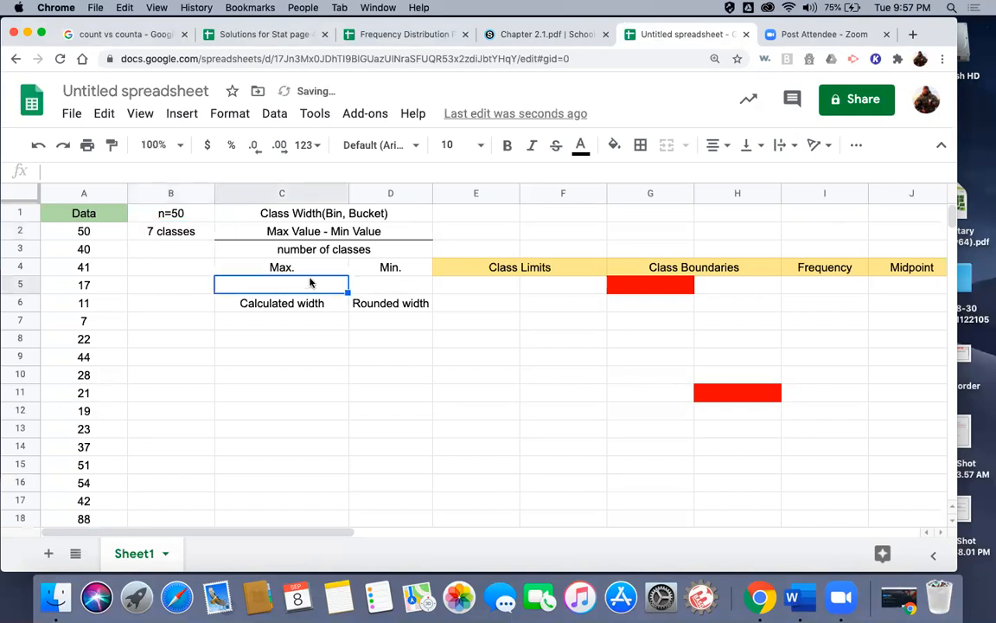
{"action": "type", "text": "="}
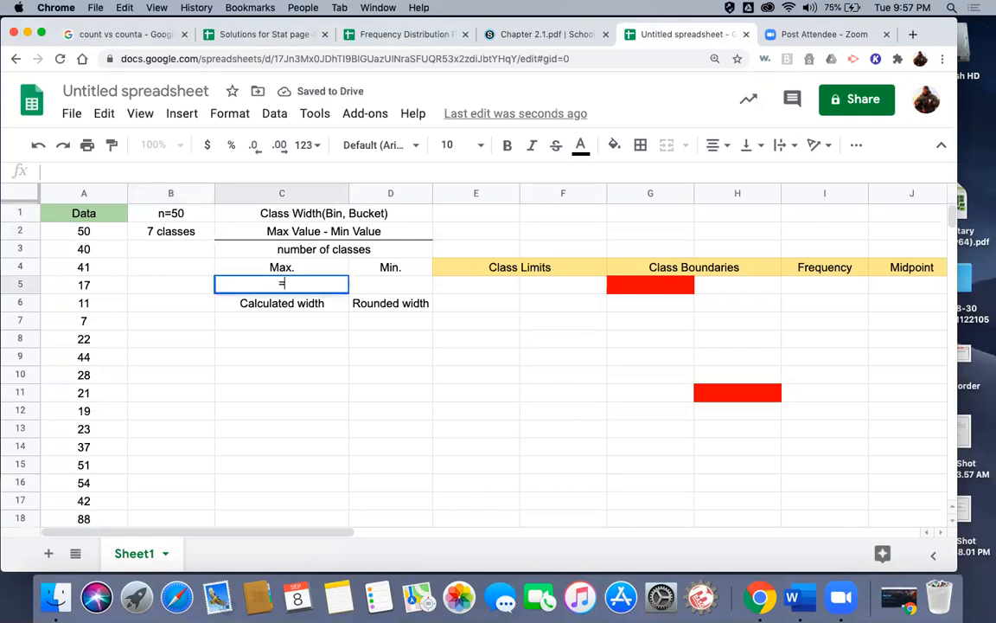
{"action": "type", "text": "max"}
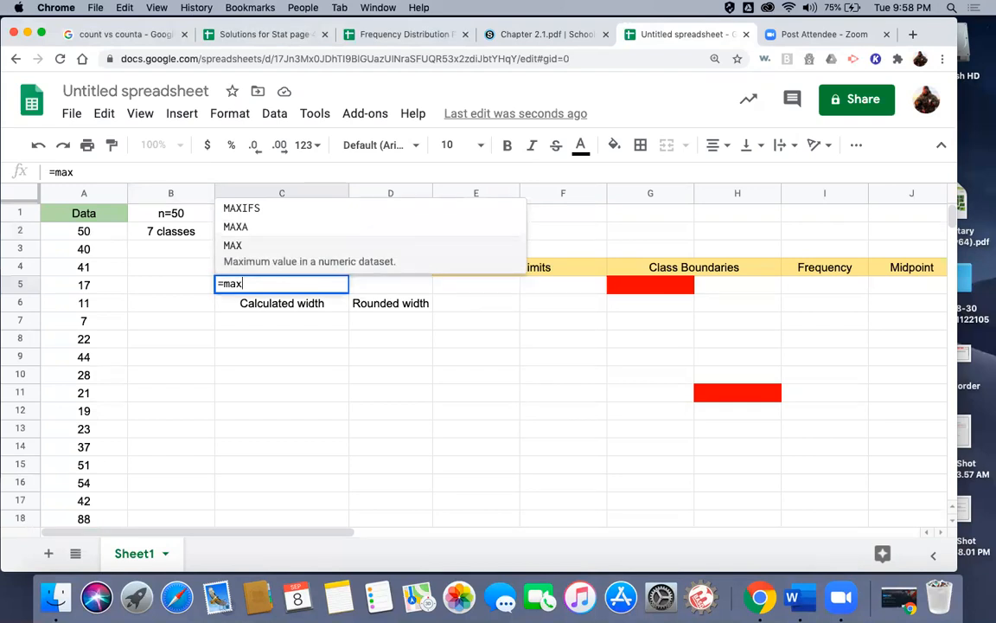
{"action": "type", "text": "("}
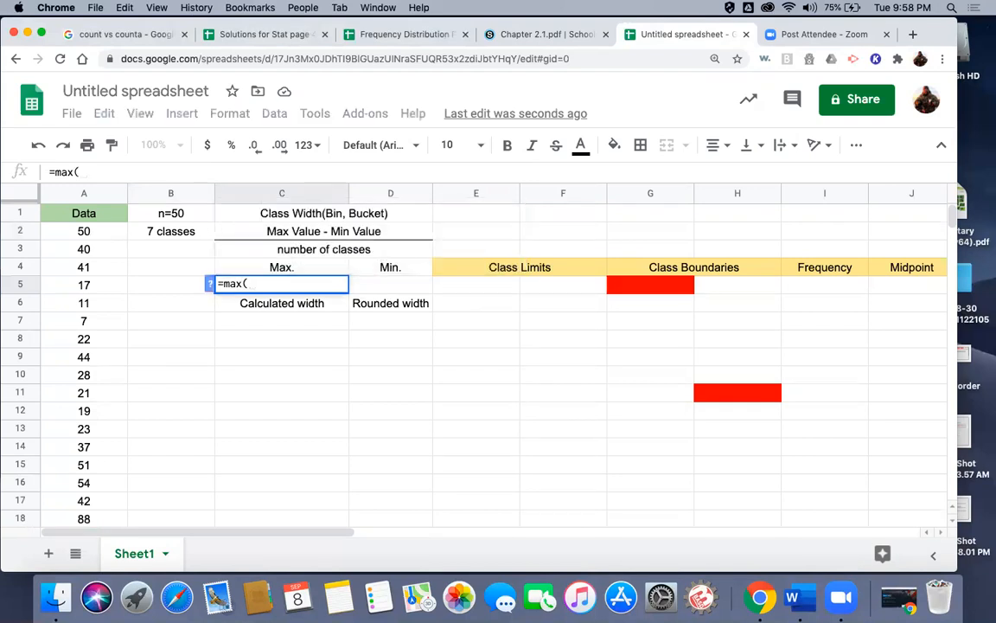
{"action": "key", "text": "BackSpace"}
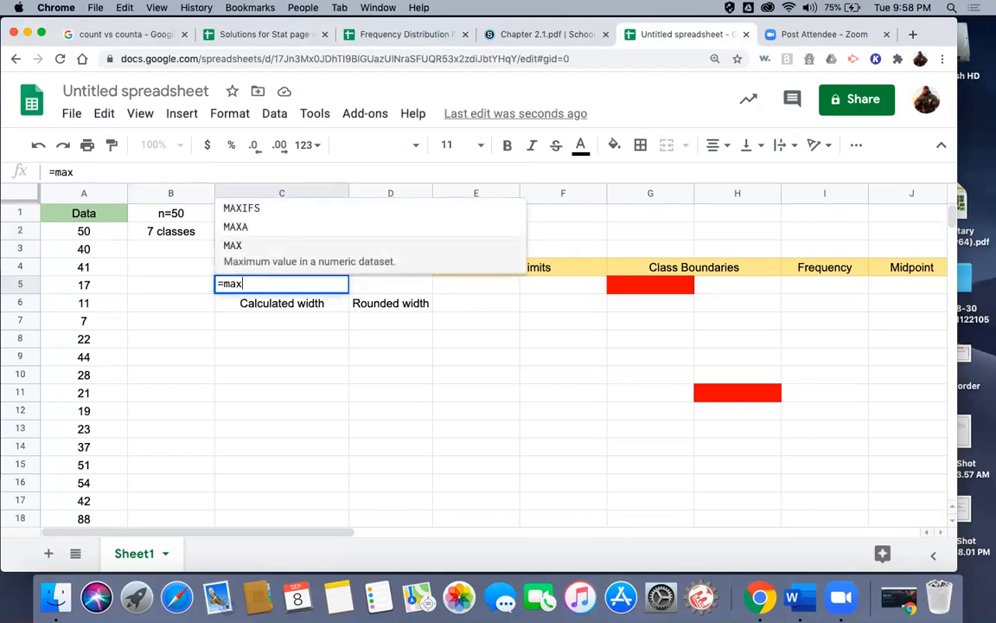
{"action": "left_click", "coordinate": [328, 261]}
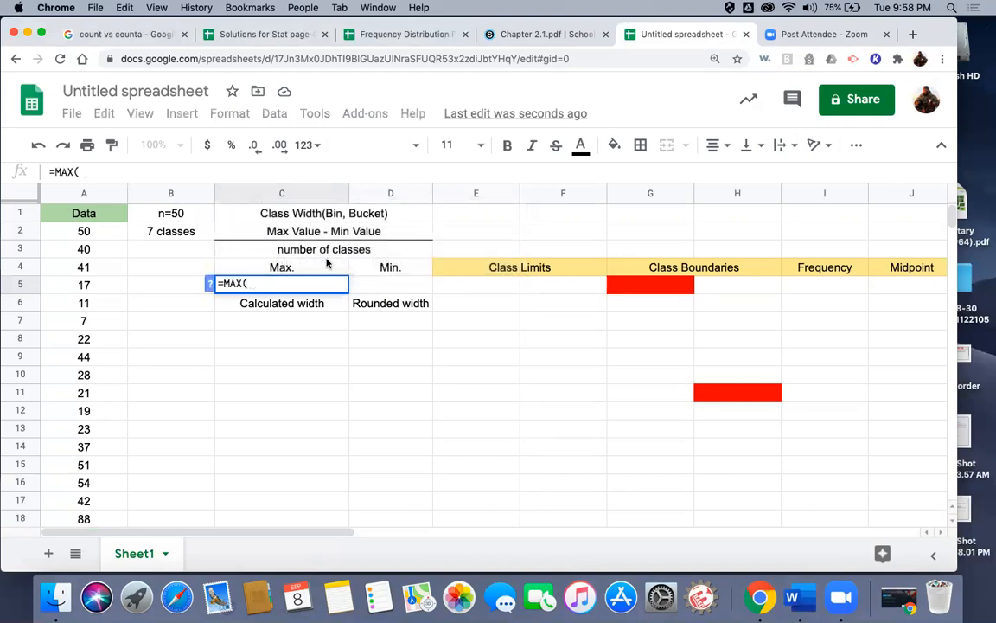
{"action": "left_click_drag", "start_coordinate": [84, 231], "coordinate": [93, 541]}
{"action": "left_click_drag", "start_coordinate": [83, 465], "coordinate": [85, 466]}
{"action": "key", "text": "Return"}
{"action": "scroll", "coordinate": [276, 349], "scroll_direction": "up", "scroll_amount": 2}
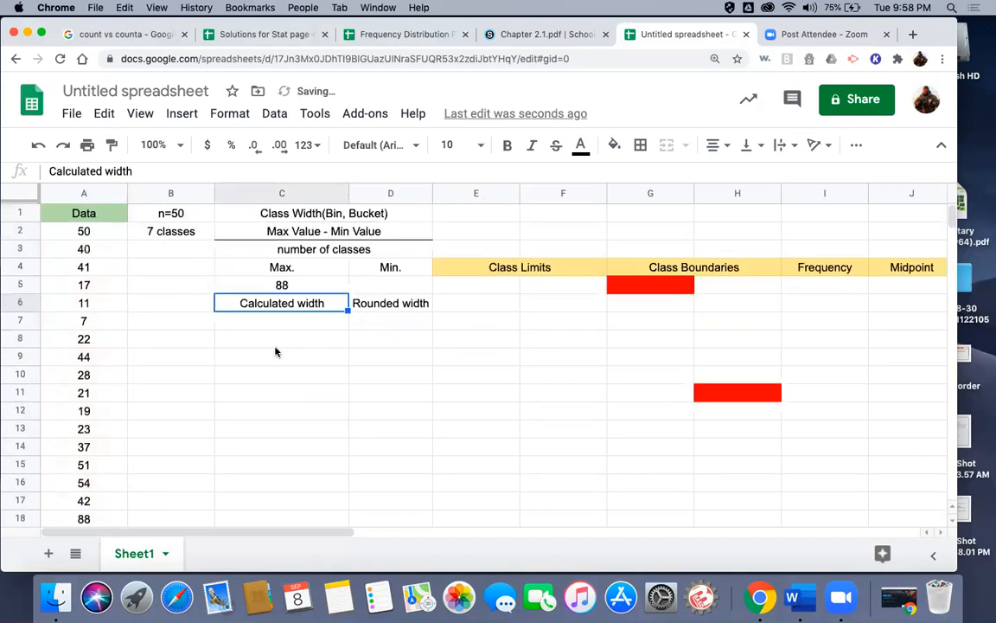
{"action": "left_click", "coordinate": [289, 288]}
- Calculate the minimum of the data in cell D5 with the formula =Min(A2:A51)
{"action": "left_click", "coordinate": [383, 286]}
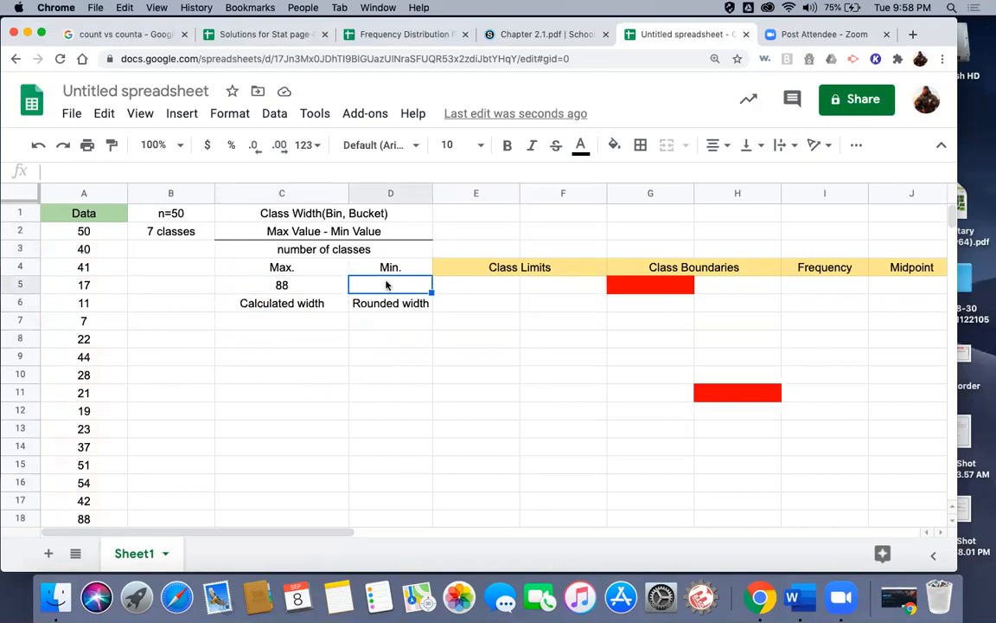
{"action": "type", "text": "="}
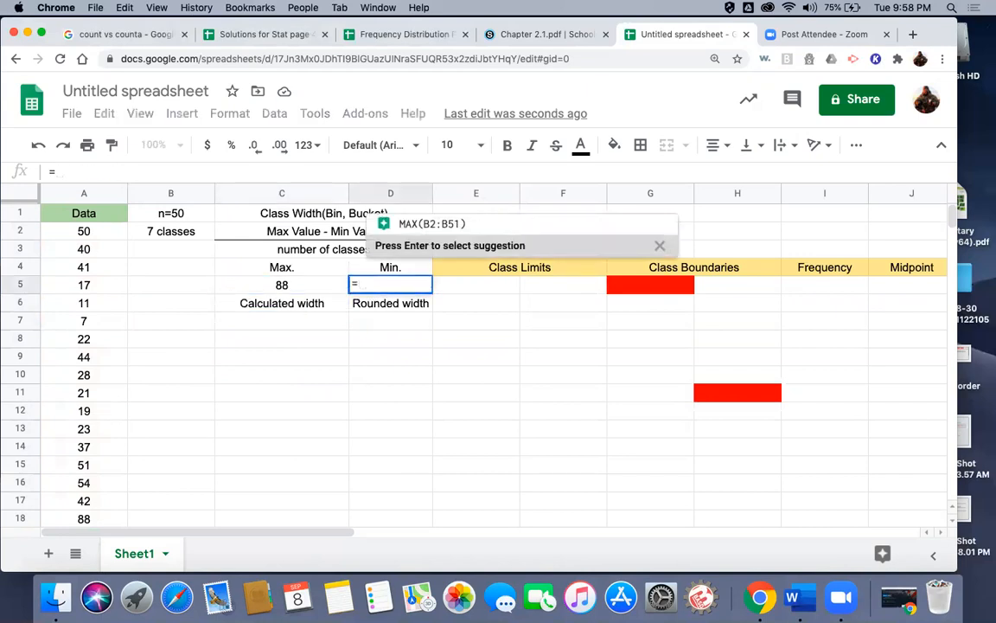
{"action": "type", "text": "Min("}
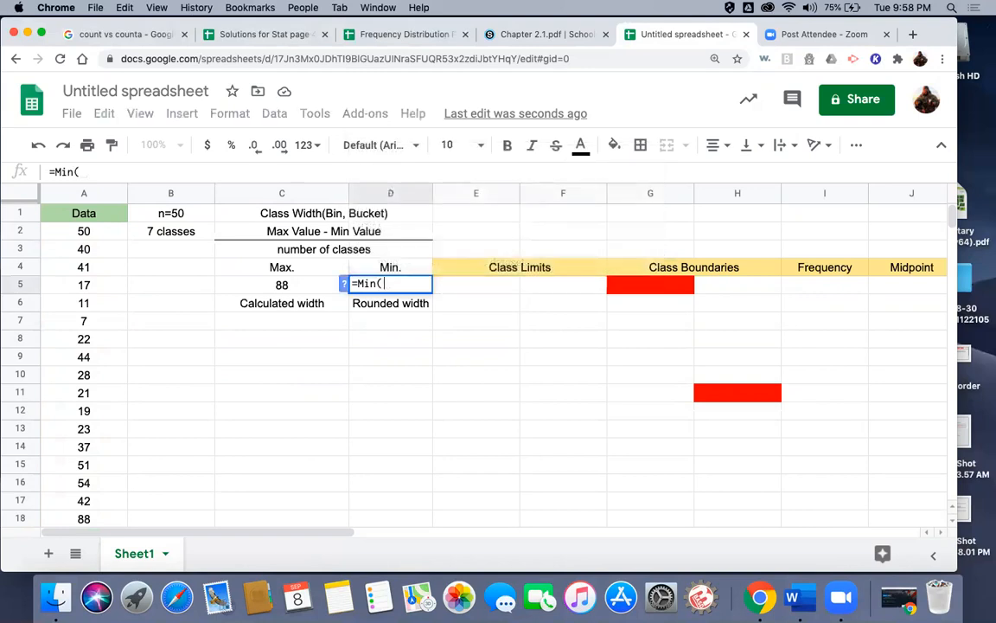
{"action": "left_click_drag", "start_coordinate": [100, 236], "coordinate": [87, 444]}
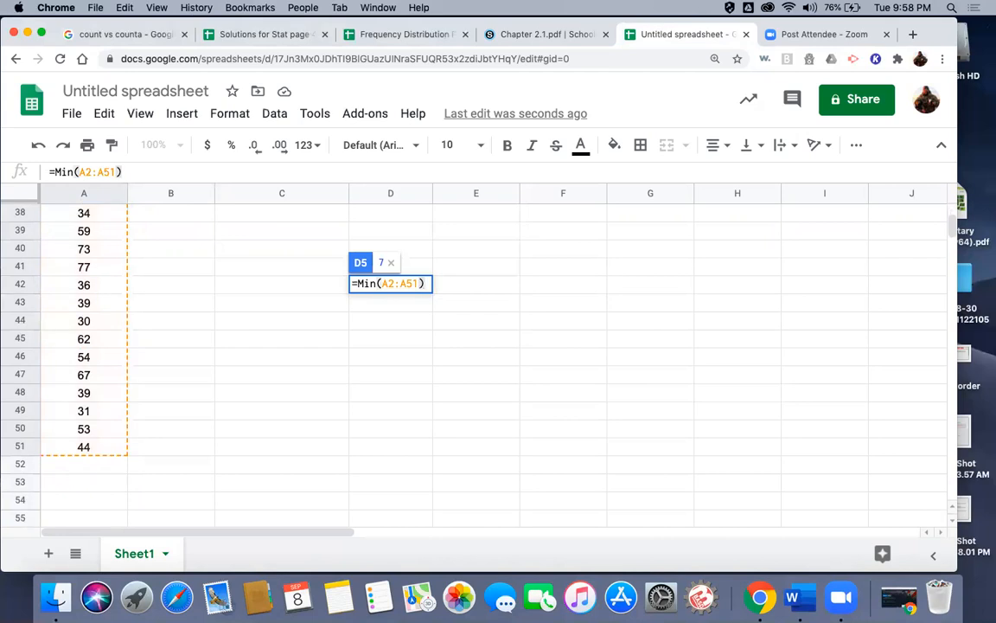
{"action": "key", "text": "Return"}
{"action": "scroll", "coordinate": [356, 330], "scroll_direction": "up", "scroll_amount": 2}
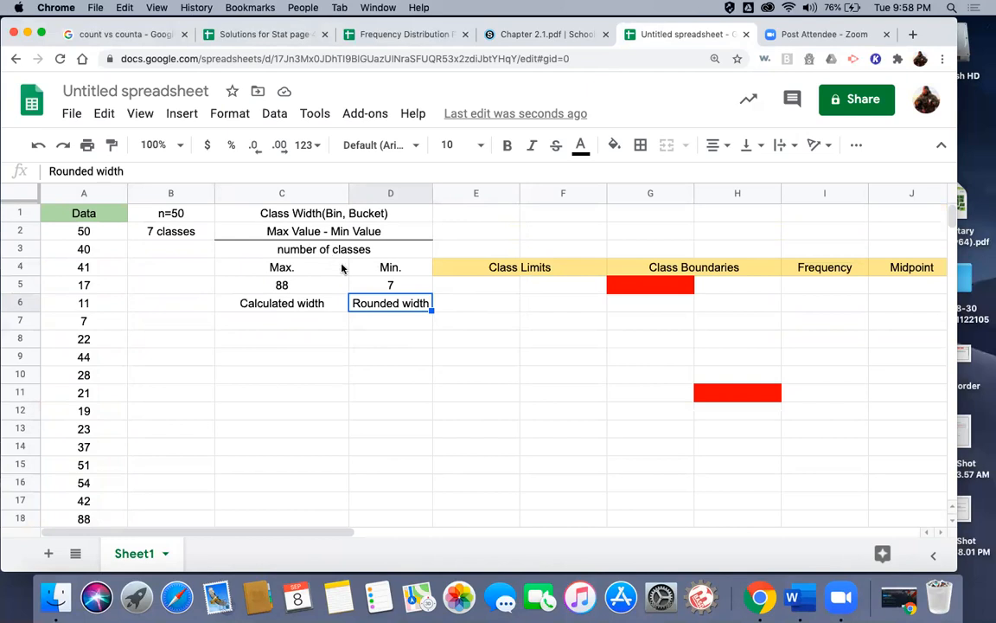
- Begin a formula with an opening parenthesis in cell C7, under Calculated width
{"action": "left_click", "coordinate": [268, 328]}
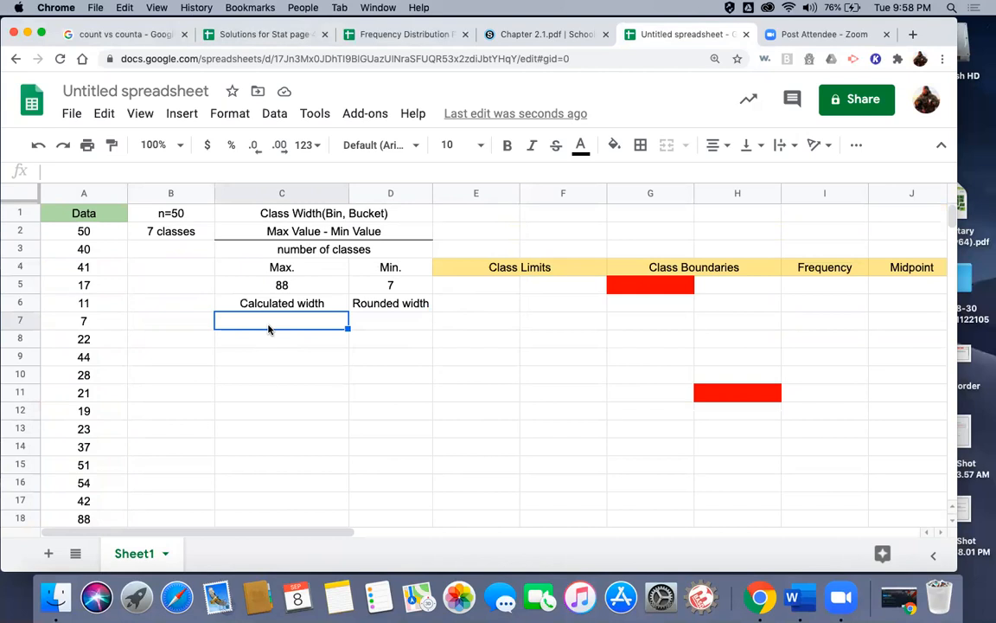
{"action": "type", "text": "=("}
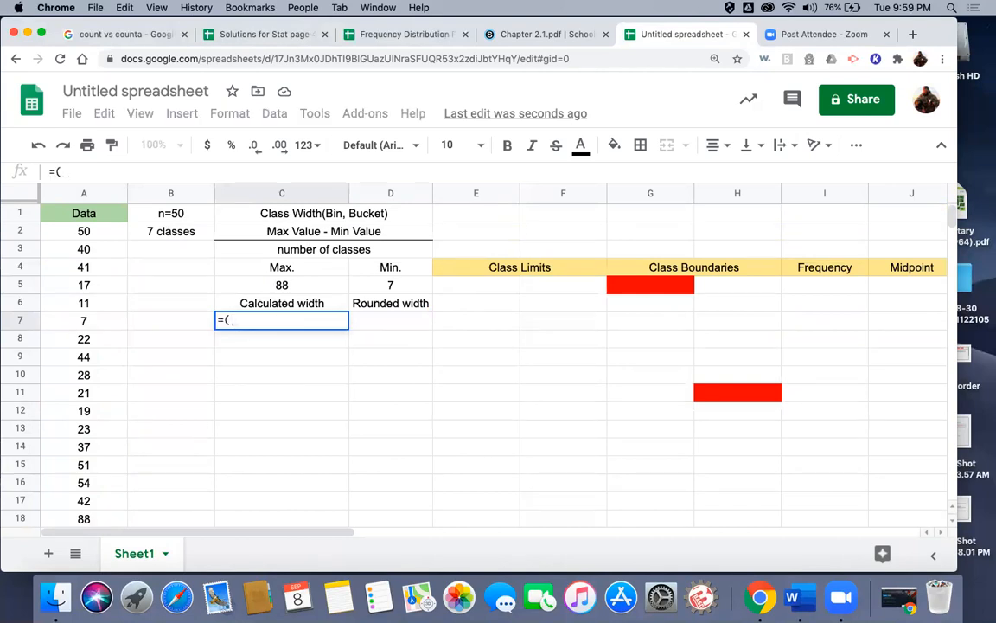
{"action": "type", "text": "8"}
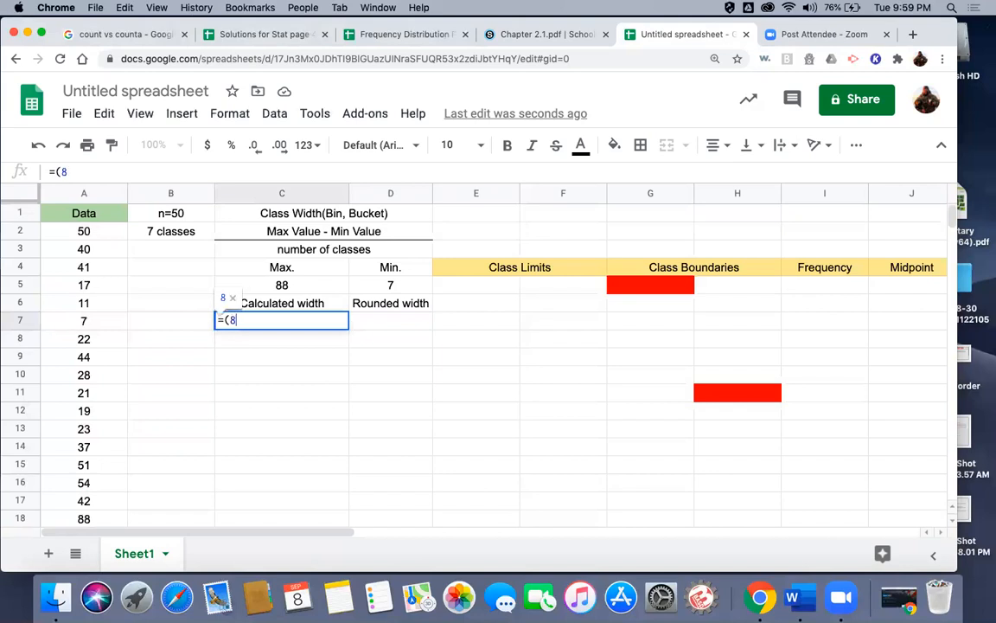
{"action": "type", "text": "8-7"}
{"action": "key", "text": "BackSpace"}
{"action": "key", "text": "BackSpace"}
{"action": "key", "text": "BackSpace"}
{"action": "key", "text": "BackSpace"}
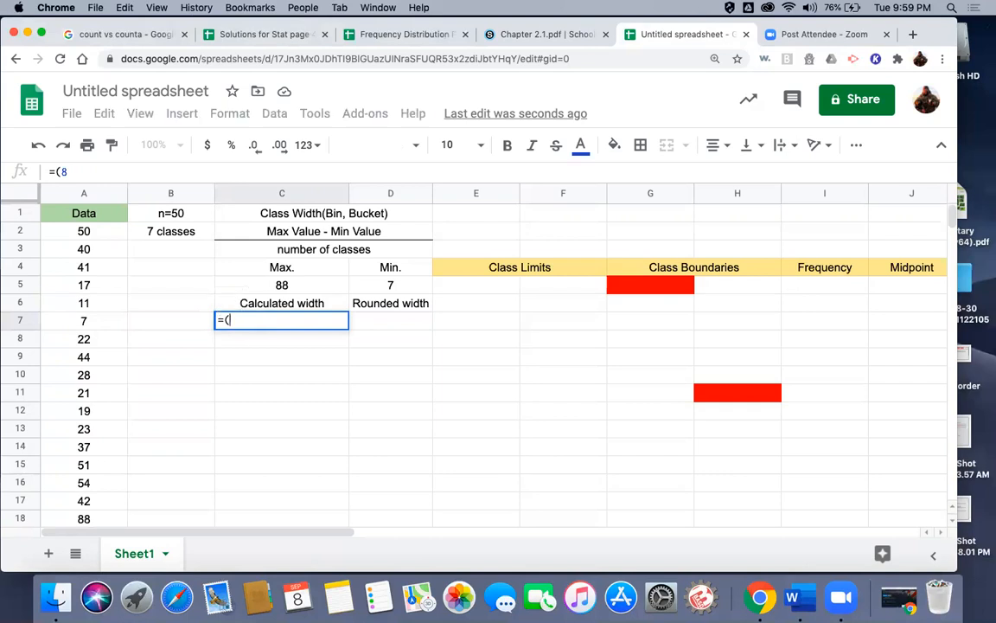
- Complete the calculated width formula in C7 as =(C5-D5)/7, using cell references for the maximum and minimum
{"action": "left_click", "coordinate": [298, 284]}
{"action": "type", "text": "-"}
{"action": "left_click", "coordinate": [387, 287]}
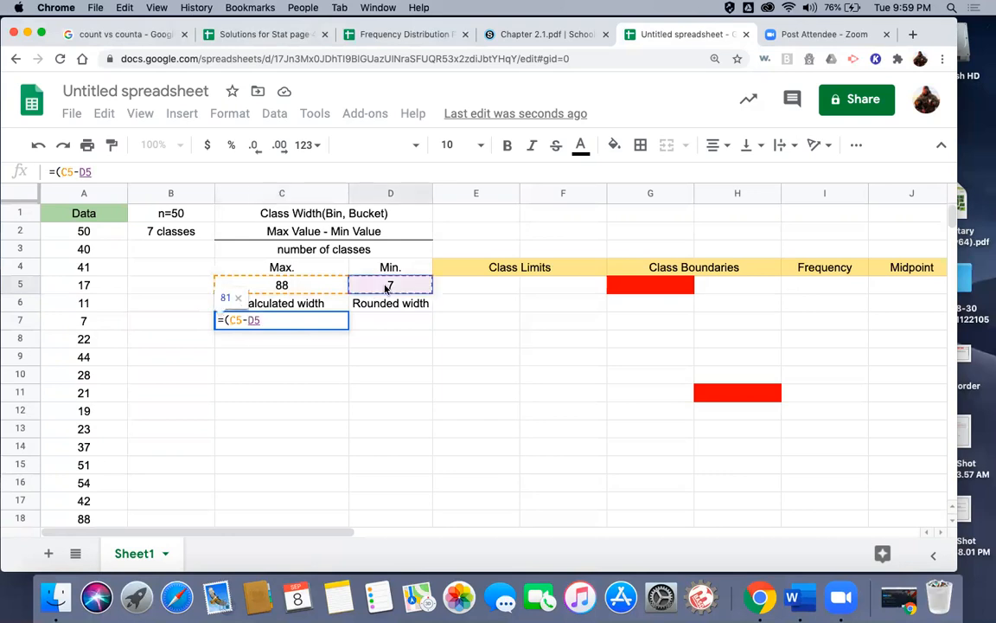
{"action": "type", "text": ")"}
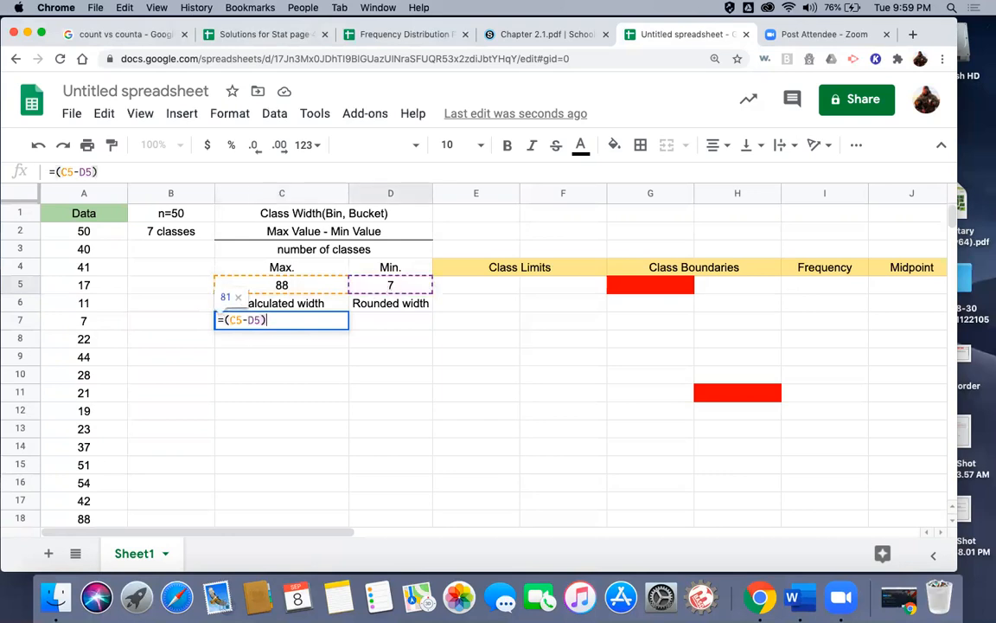
{"action": "type", "text": "/7"}
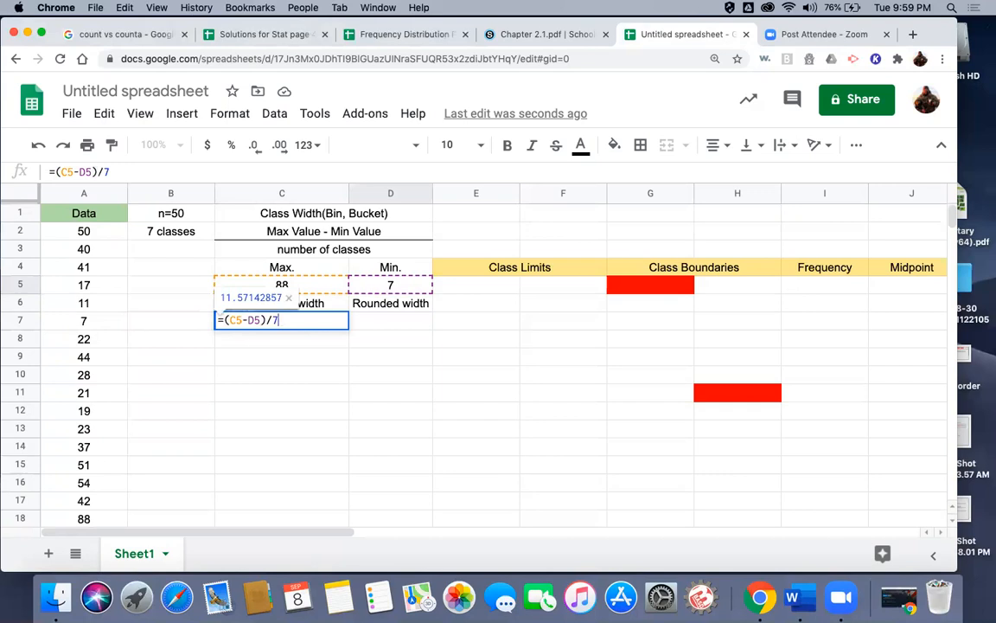
{"action": "key", "text": "Return"}
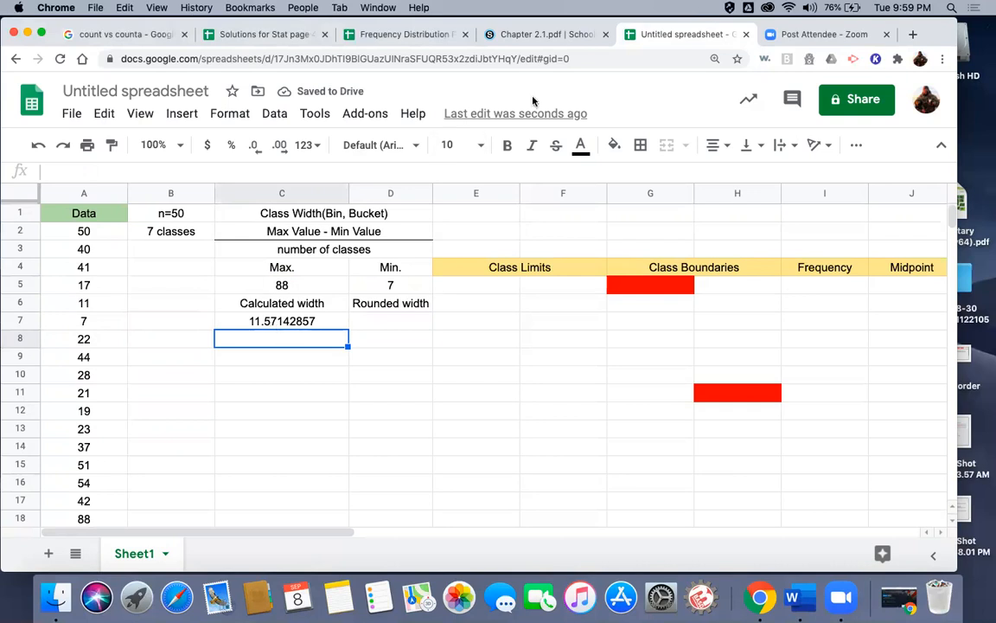
- Check the class width solution in Chapter 2.1.pdf and enter 12 as the rounded width in cell D7 of the untitled spreadsheet
{"action": "left_click", "coordinate": [505, 36]}
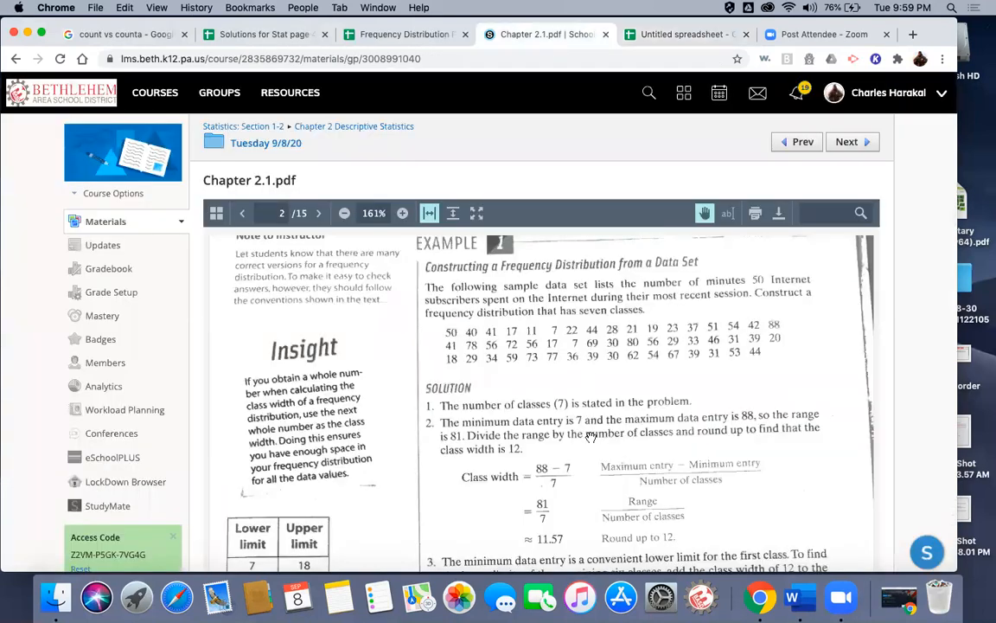
{"action": "scroll", "coordinate": [588, 433], "scroll_direction": "down", "scroll_amount": 3}
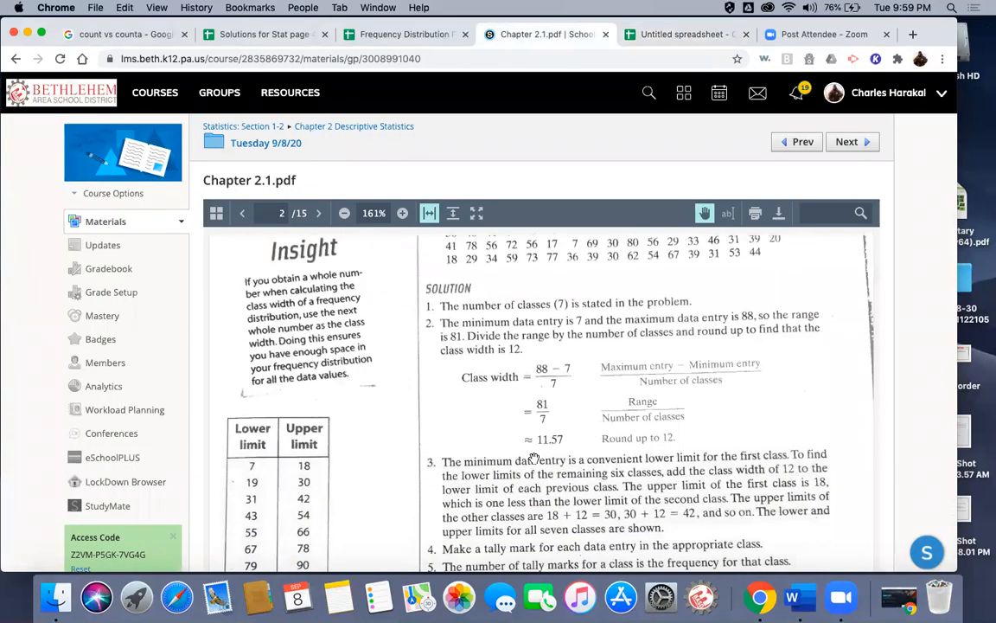
{"action": "left_click", "coordinate": [680, 34]}
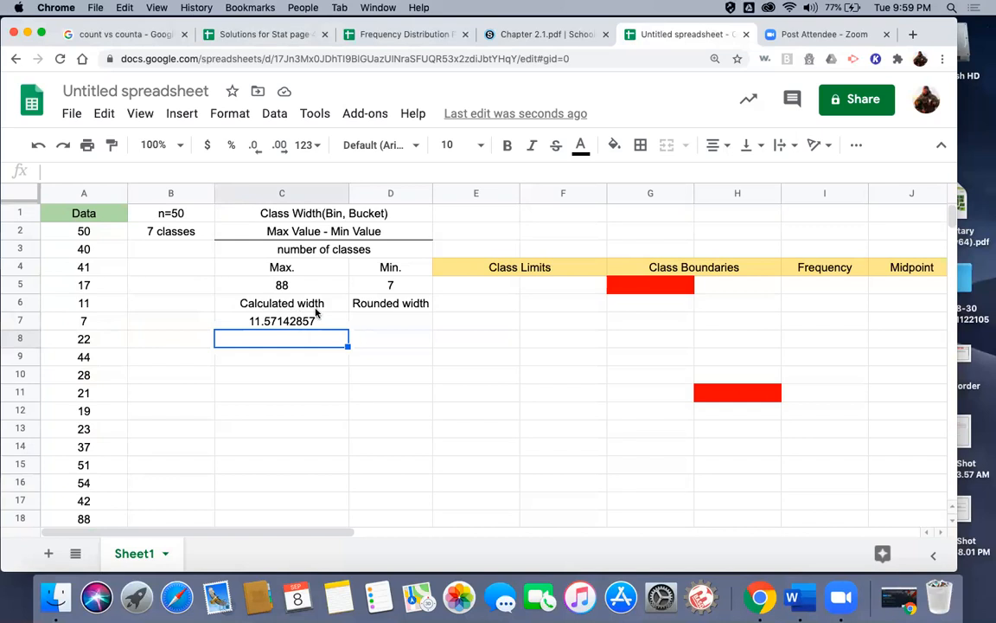
{"action": "left_click", "coordinate": [397, 320]}
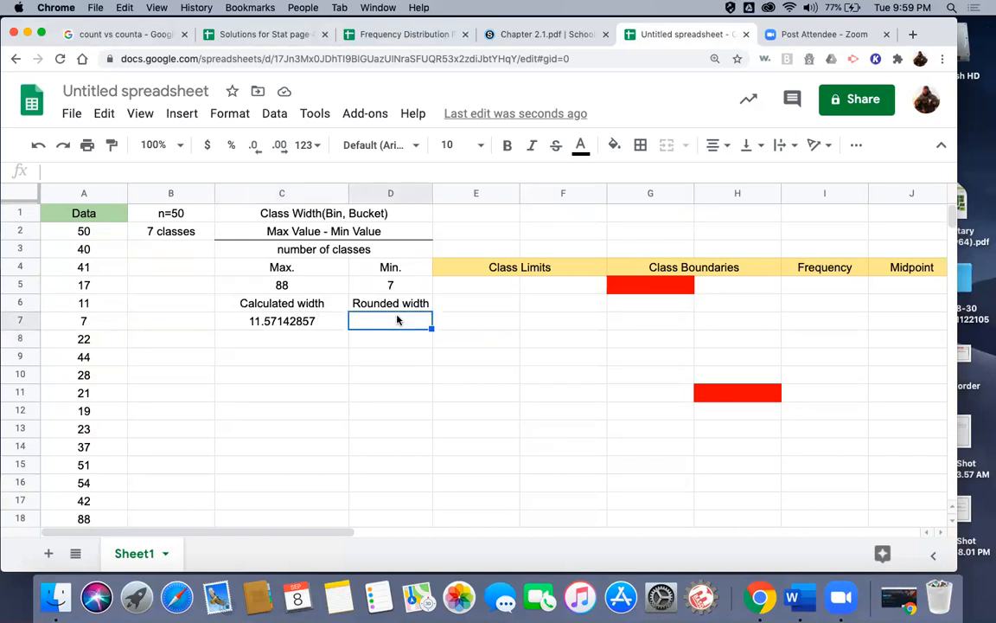
{"action": "type", "text": "12"}
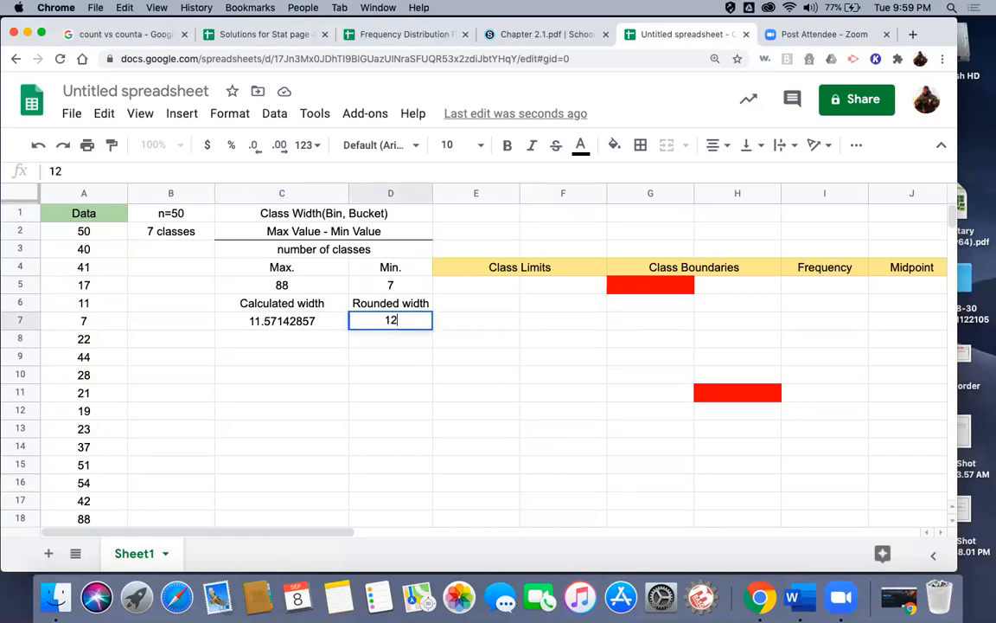
{"action": "key", "text": "Return"}
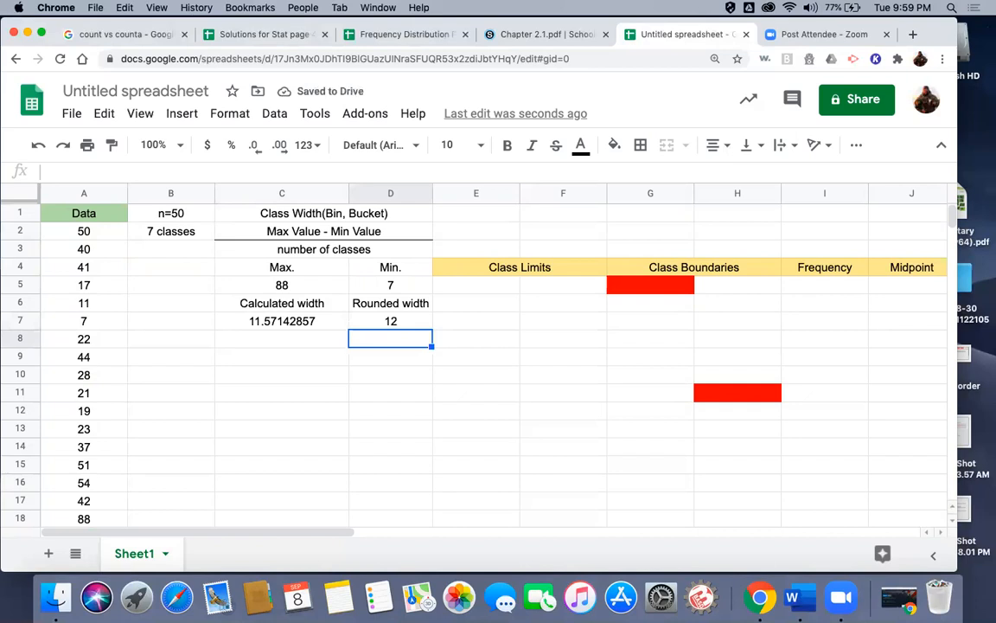
- Enter 7 as the first lower class limit in cell E5
{"action": "left_click", "coordinate": [486, 288]}
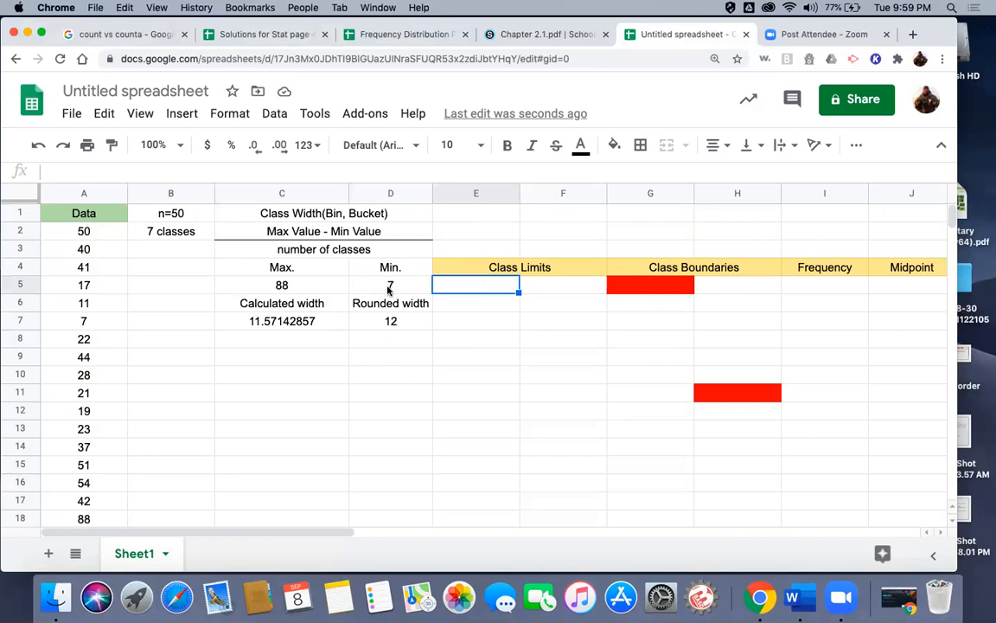
{"action": "type", "text": "7"}
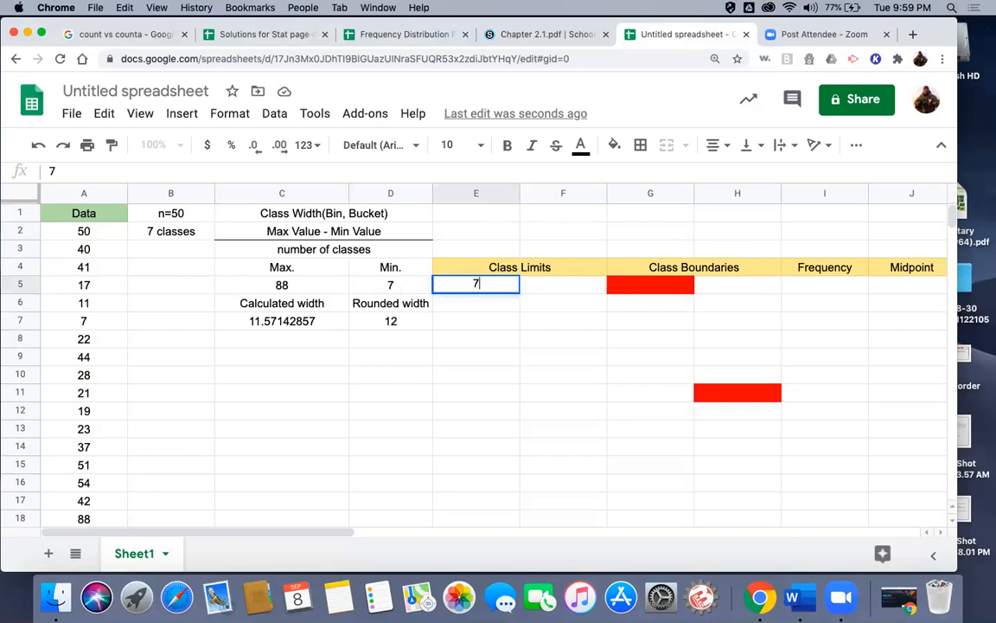
{"action": "key", "text": "Return"}
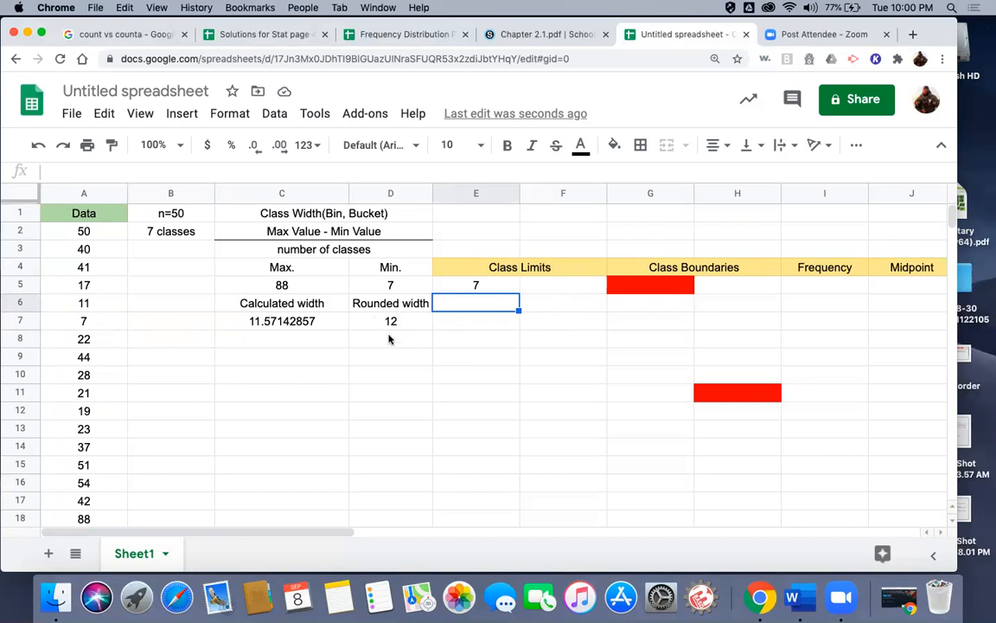
- Calculate the second lower class limit in E6 with =E5+12 and fill the formula down through E11
{"action": "left_click", "coordinate": [475, 286]}
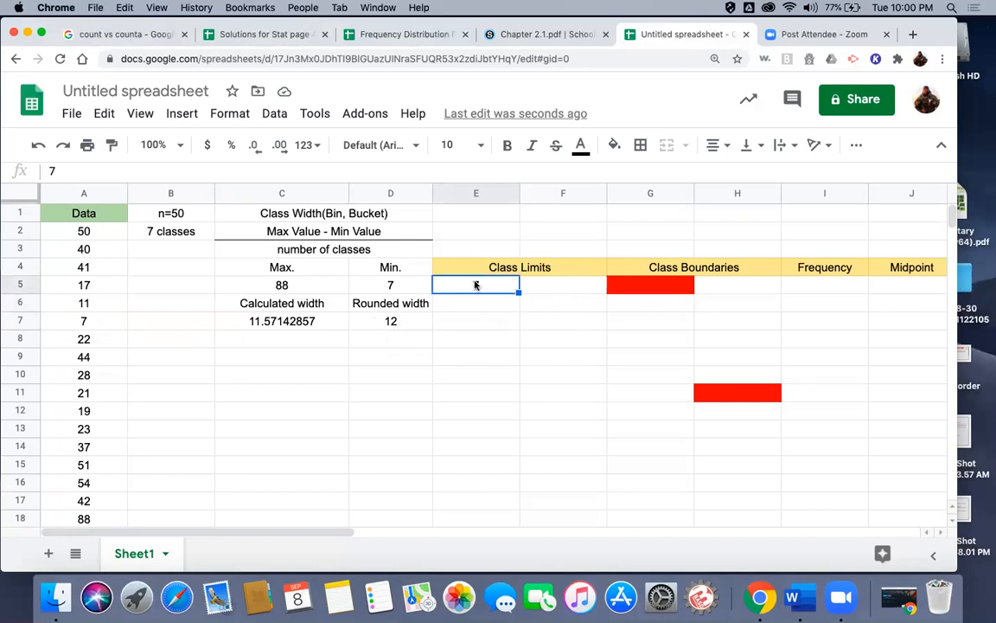
{"action": "left_click", "coordinate": [479, 305]}
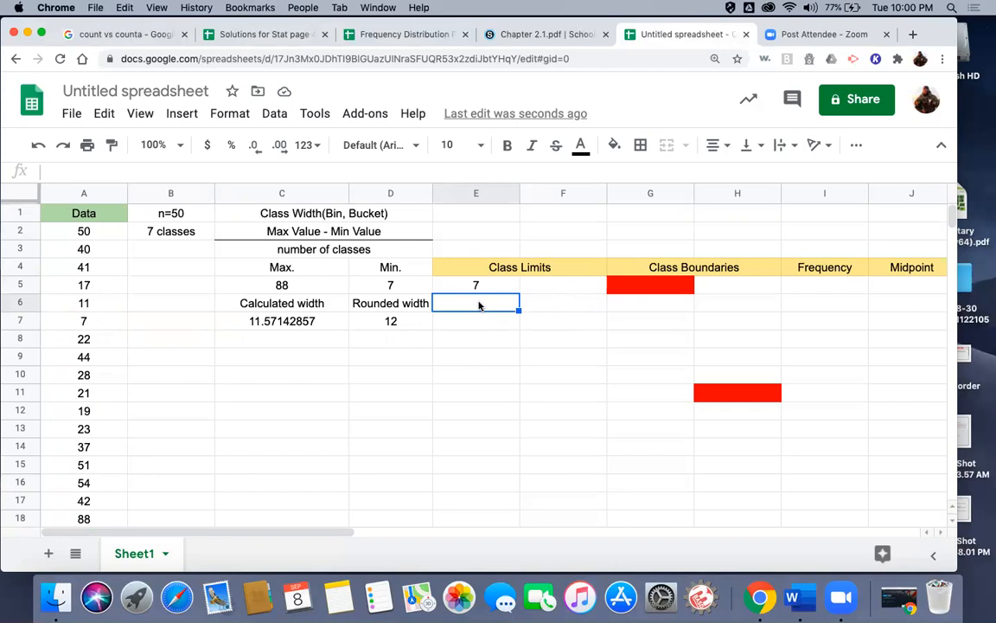
{"action": "type", "text": "="}
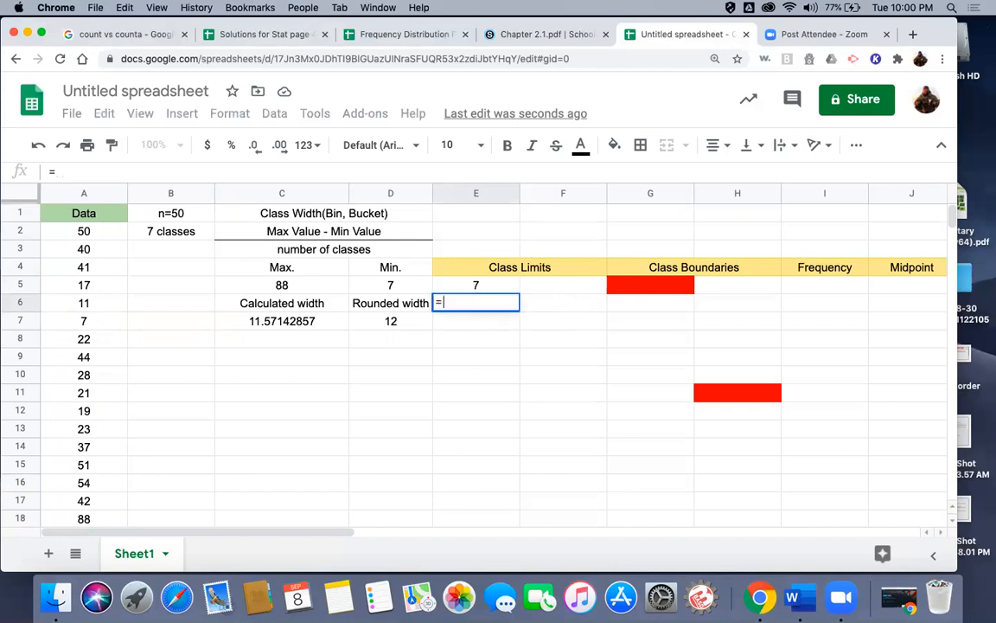
{"action": "left_click", "coordinate": [490, 286]}
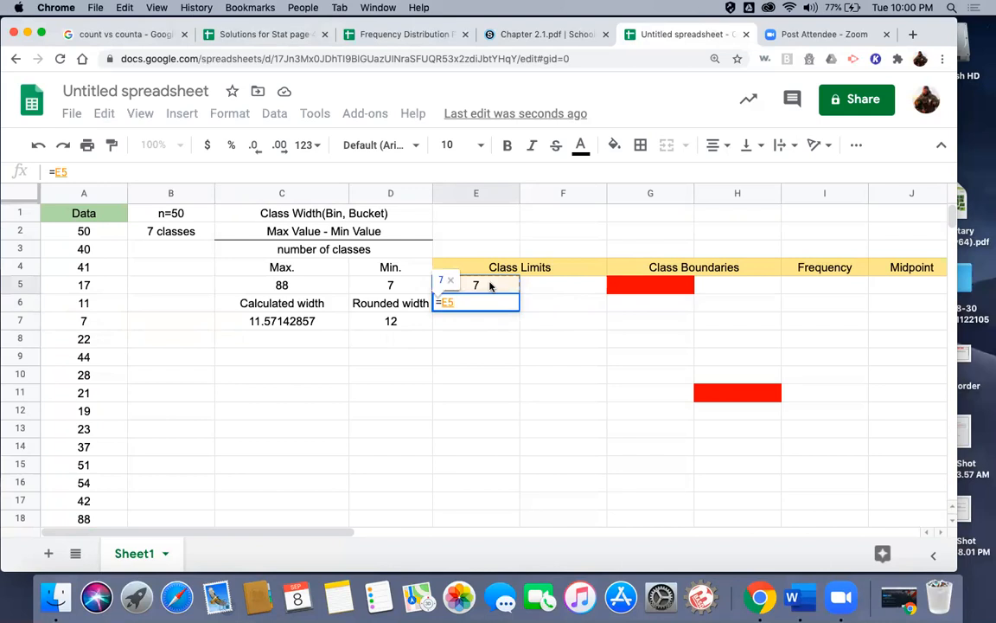
{"action": "type", "text": "+12"}
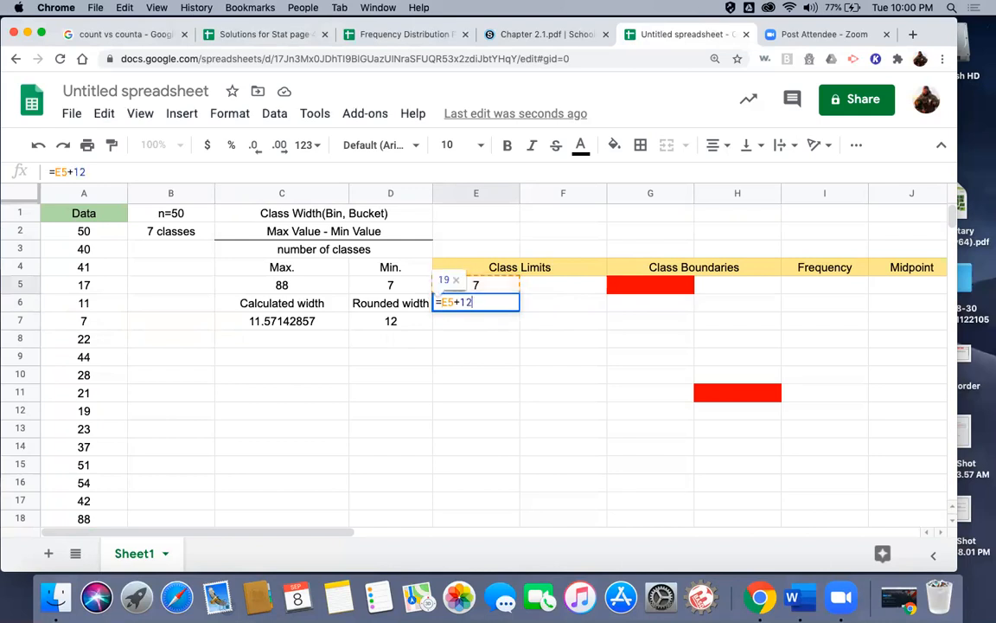
{"action": "key", "text": "Return"}
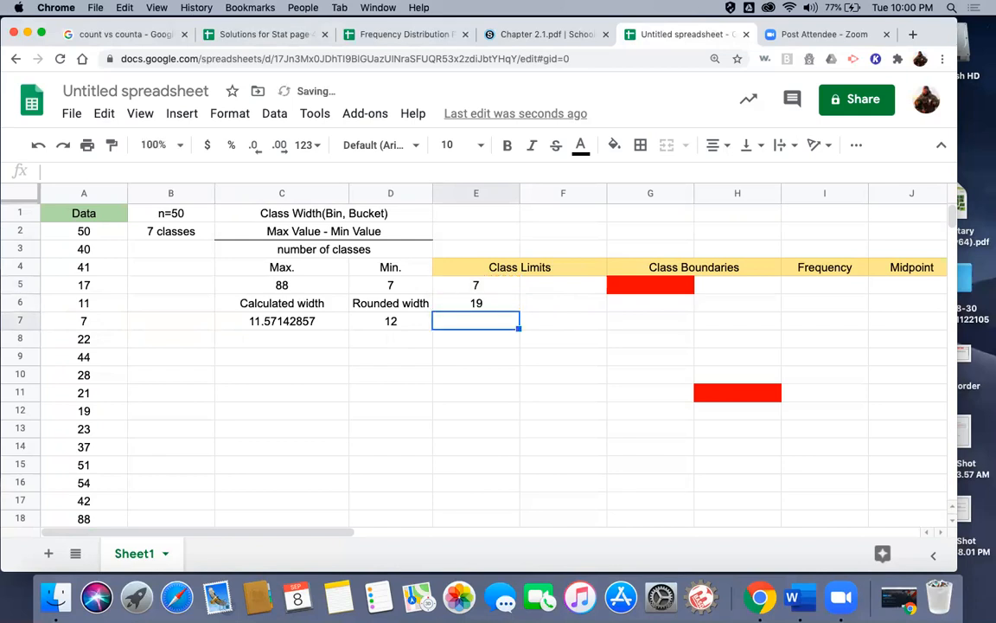
{"action": "left_click", "coordinate": [494, 309]}
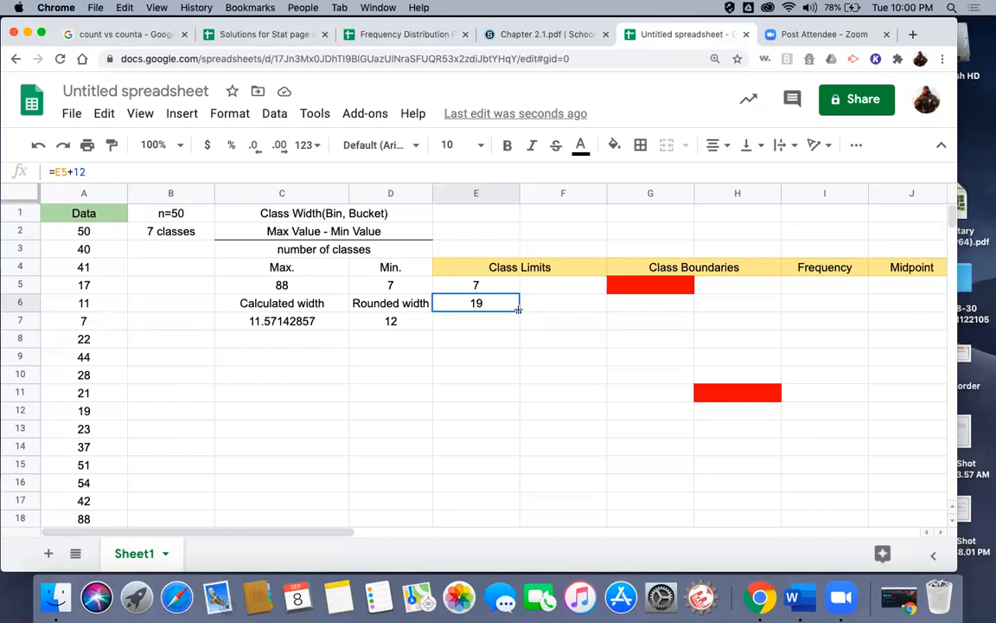
{"action": "left_click_drag", "start_coordinate": [518, 311], "coordinate": [519, 395]}
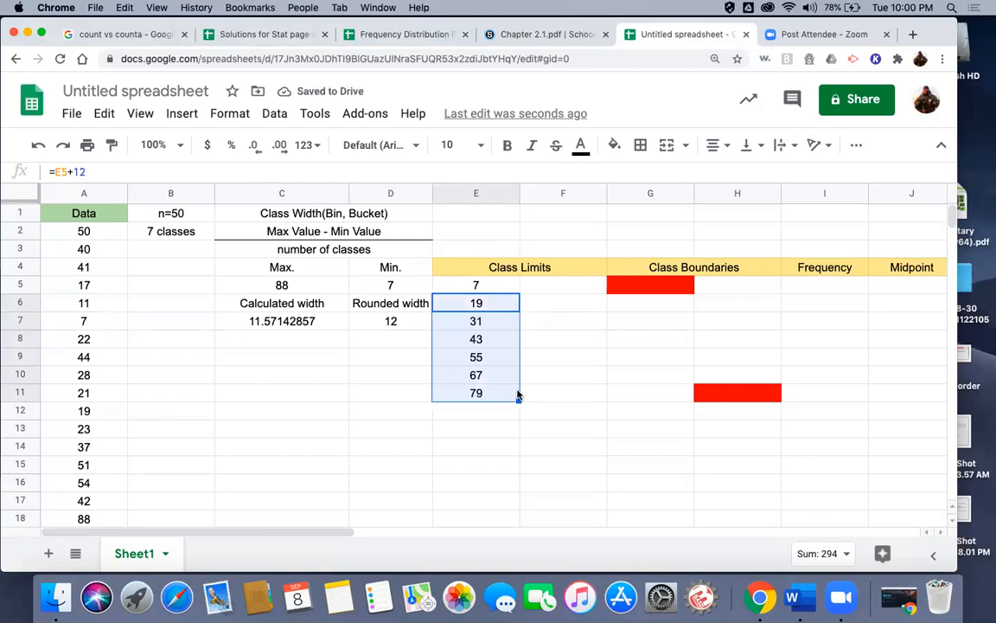
{"action": "left_click", "coordinate": [503, 307]}
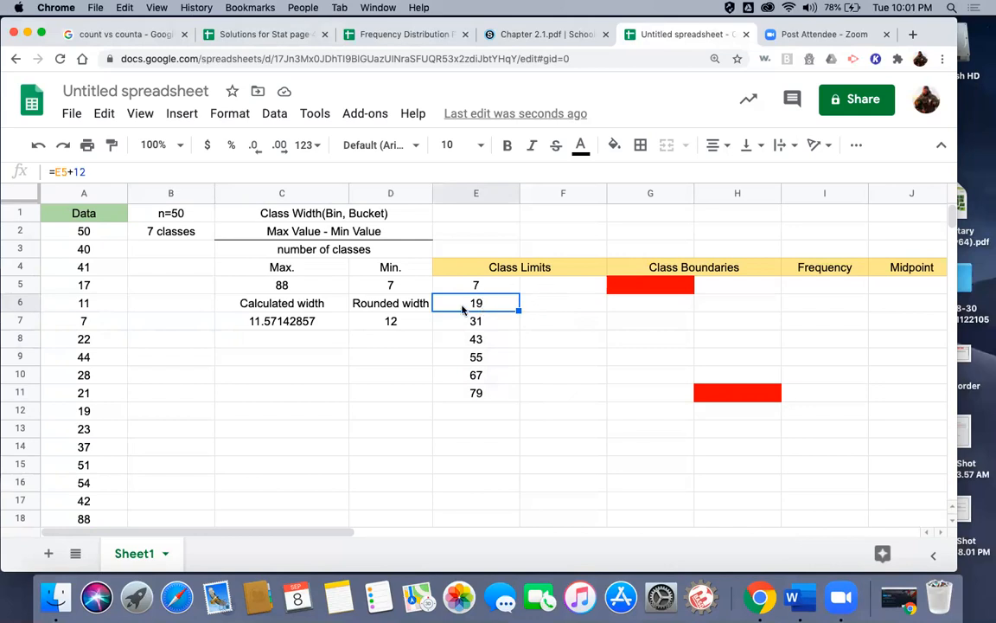
- Enter 18 as the first upper class limit in cell F5
{"action": "left_click", "coordinate": [558, 288]}
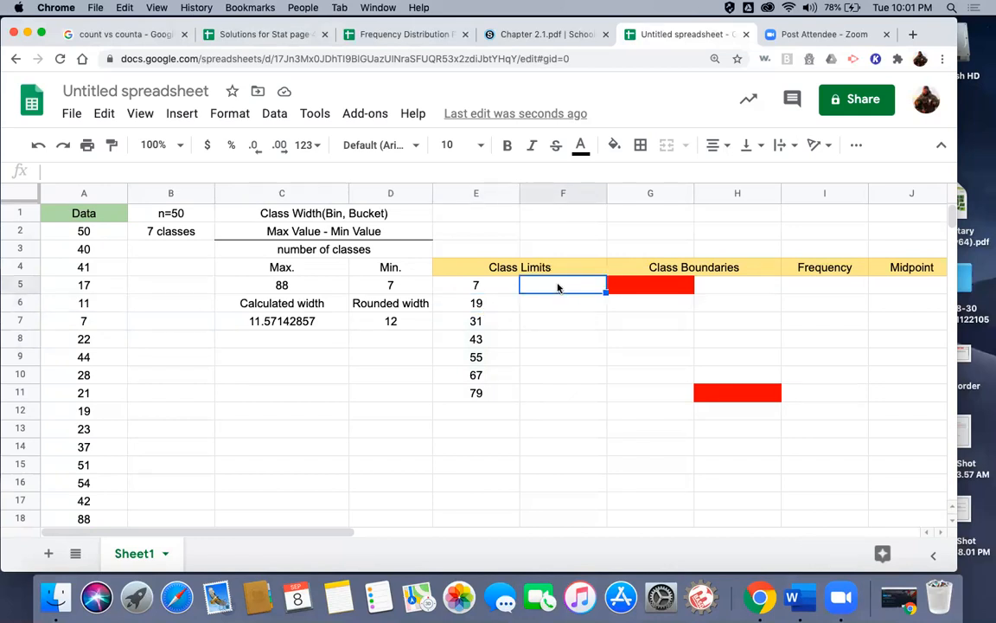
{"action": "type", "text": "18"}
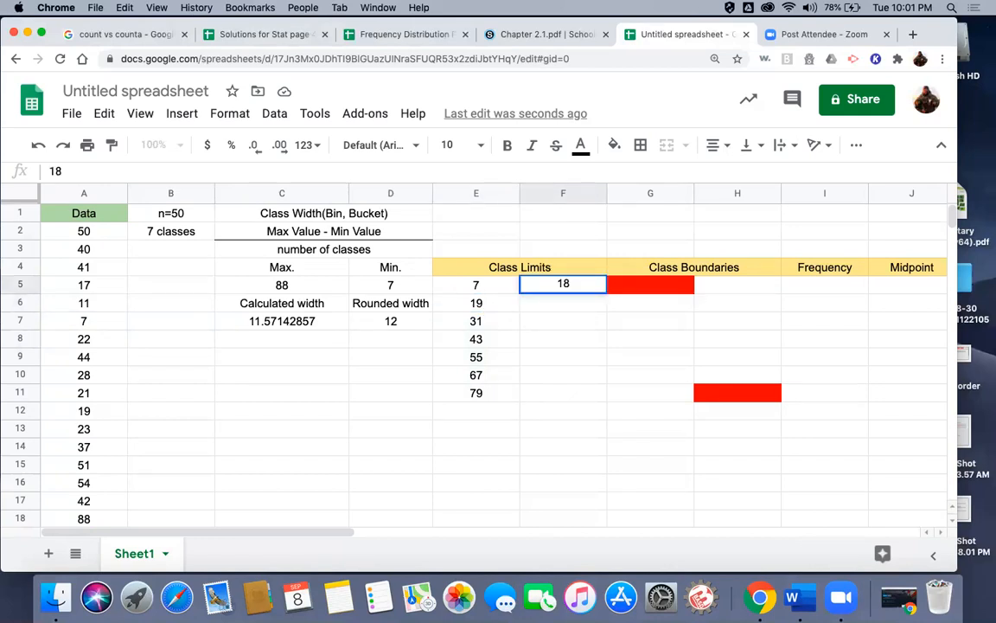
{"action": "key", "text": "Return"}
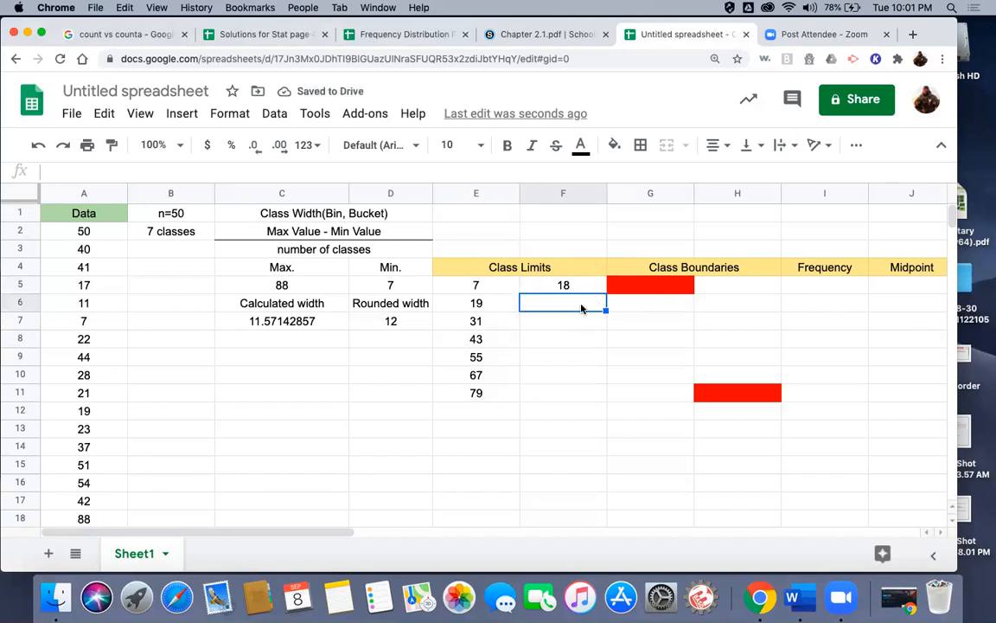
- Calculate the second upper class limit in F6 with =F5+12 and fill the formula down through F11
{"action": "type", "text": "="}
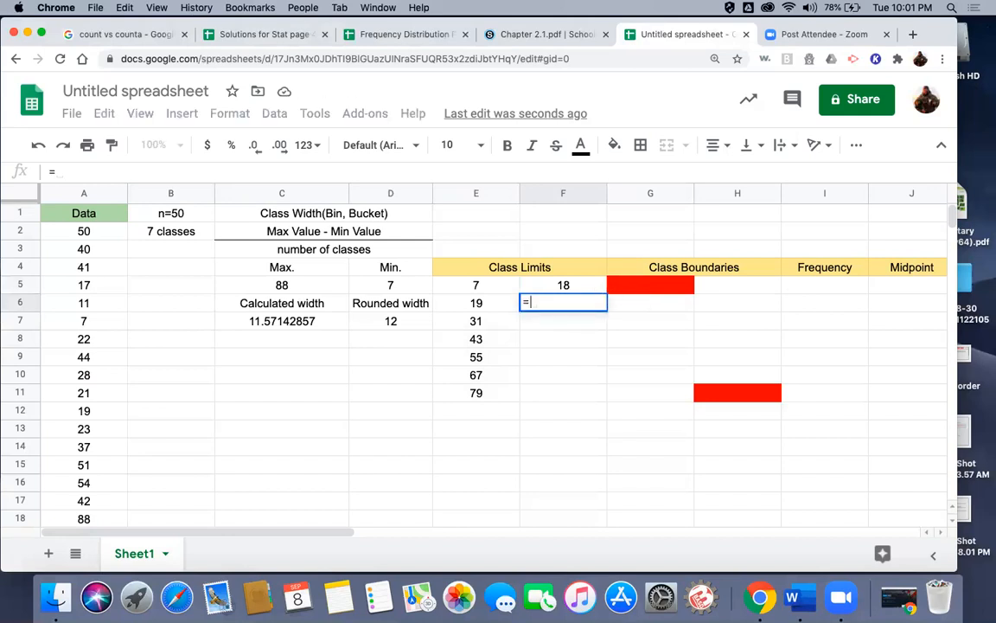
{"action": "left_click", "coordinate": [583, 287]}
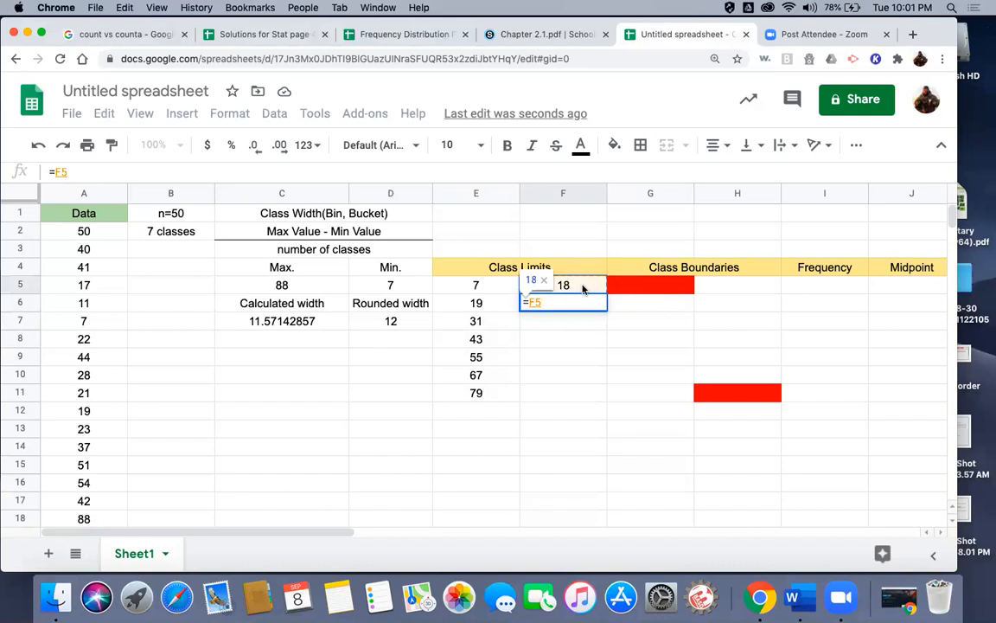
{"action": "type", "text": "+12"}
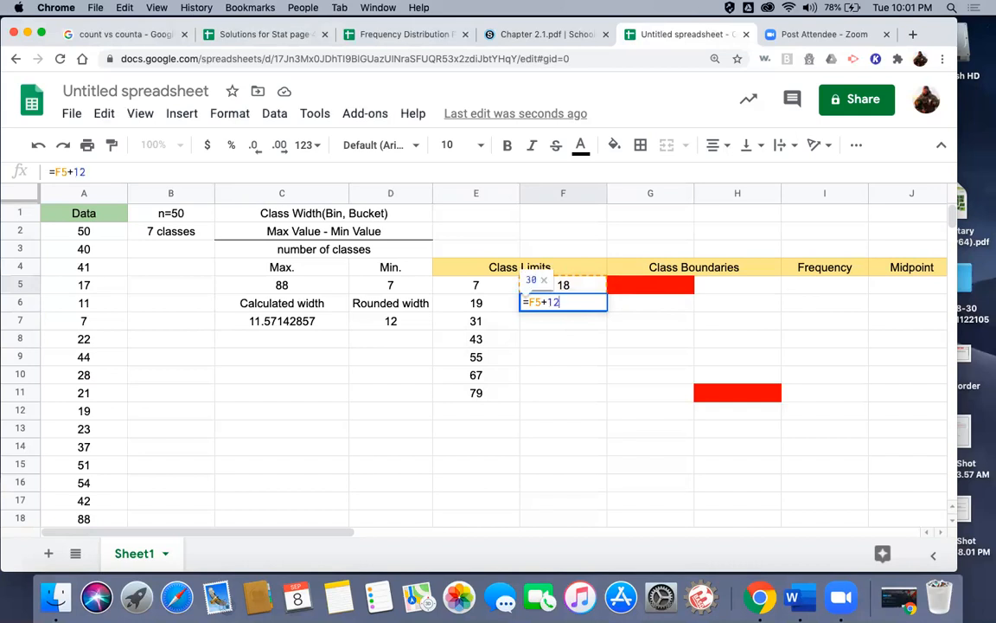
{"action": "key", "text": "Return"}
{"action": "left_click", "coordinate": [597, 306]}
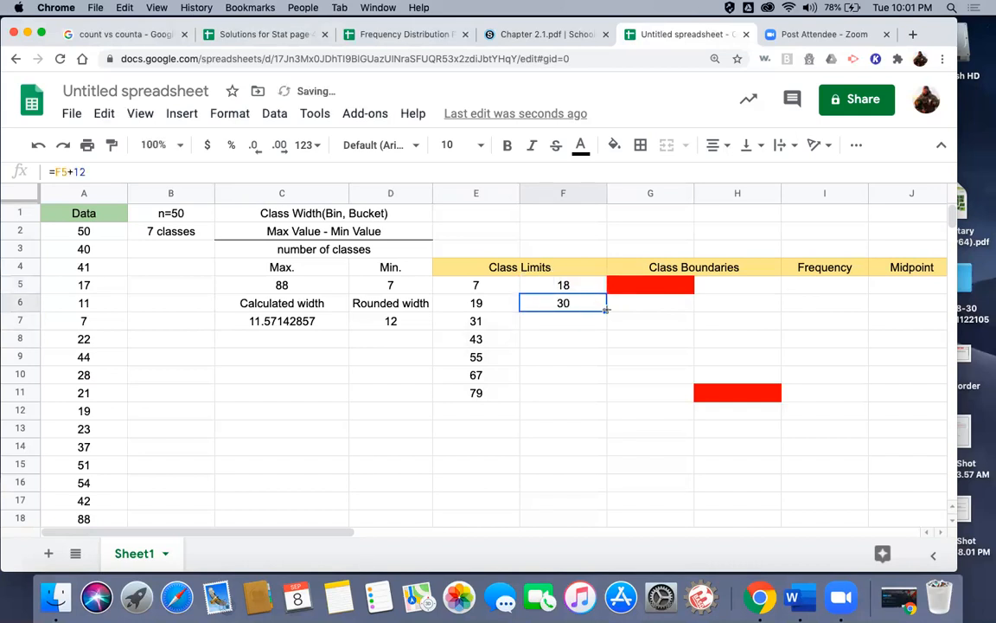
{"action": "left_click_drag", "start_coordinate": [607, 309], "coordinate": [605, 370]}
{"action": "left_click_drag", "start_coordinate": [603, 396], "coordinate": [603, 395]}
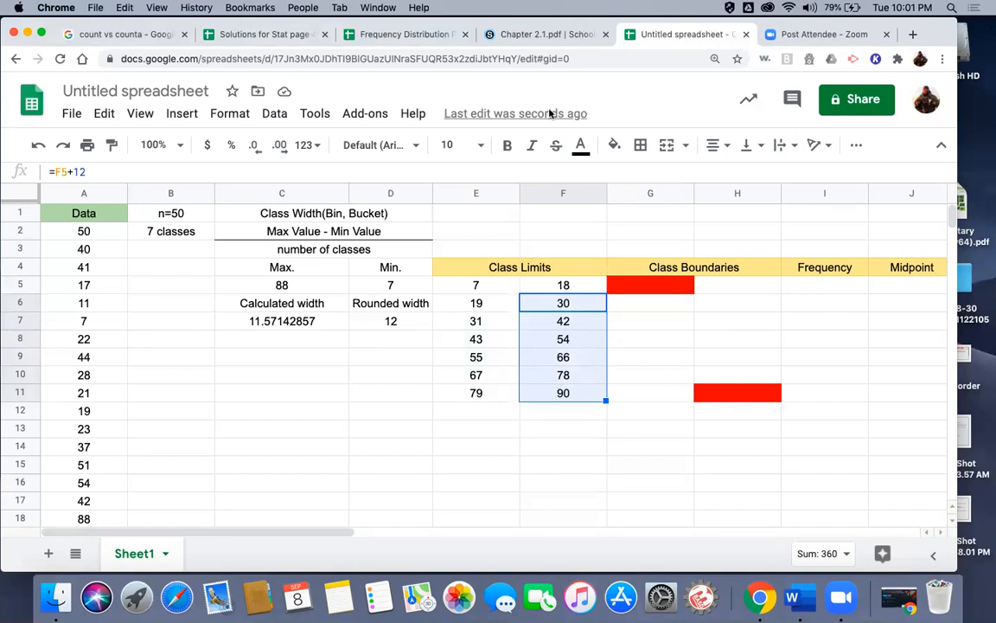
- Check the finished frequency table in Chapter 2.1.pdf, and sort the spreadsheet's data range A2:A51 by column A in ascending order
{"action": "left_click", "coordinate": [492, 35]}
{"action": "scroll", "coordinate": [598, 338], "scroll_direction": "down", "scroll_amount": 10}
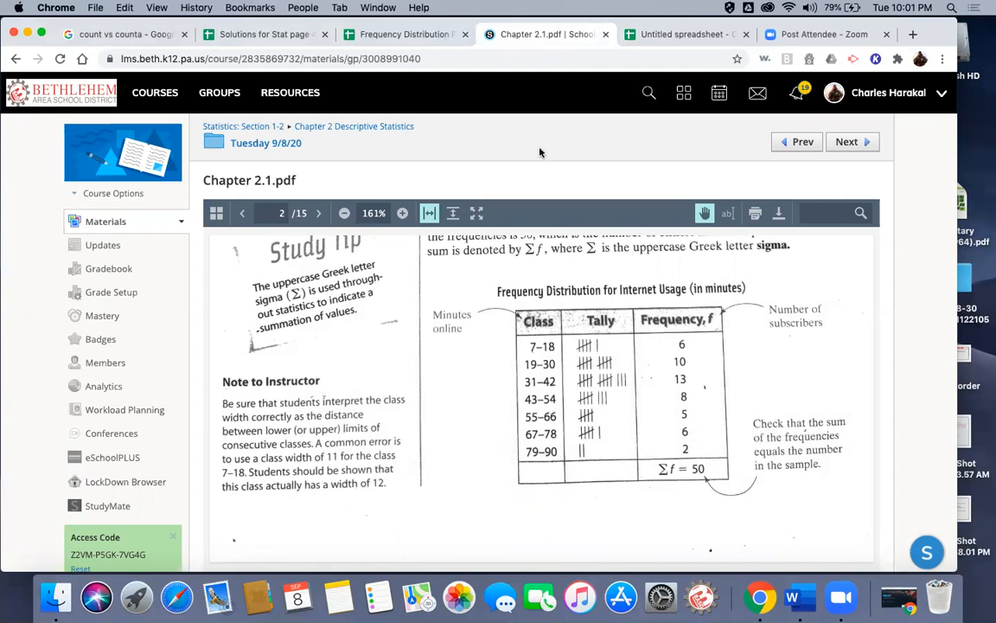
{"action": "left_click", "coordinate": [666, 34]}
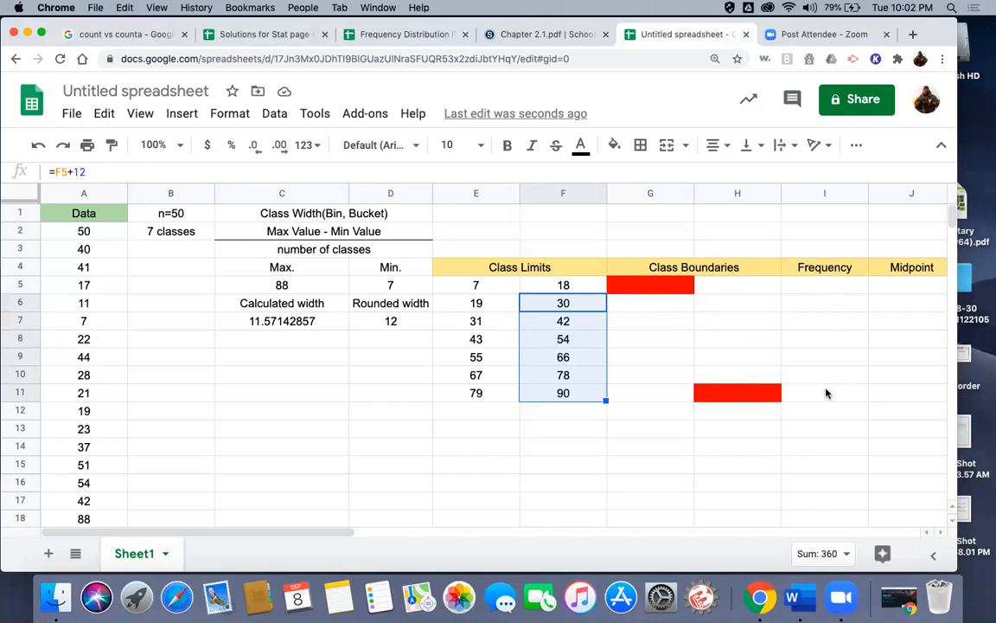
{"action": "left_click", "coordinate": [101, 235]}
{"action": "left_click_drag", "start_coordinate": [102, 235], "coordinate": [99, 394]}
{"action": "scroll", "coordinate": [149, 313], "scroll_direction": "up", "scroll_amount": 5}
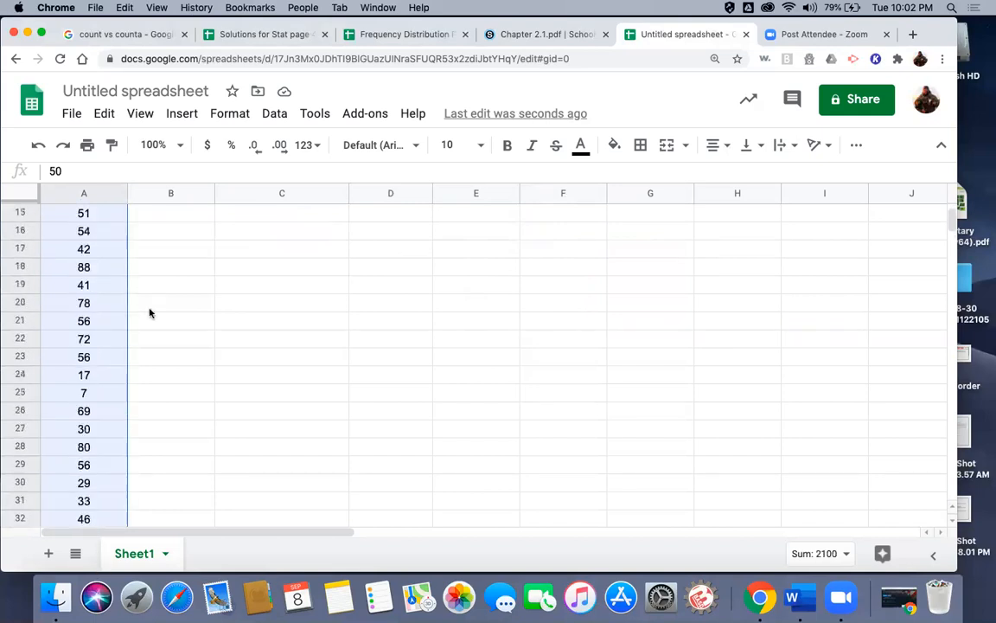
{"action": "scroll", "coordinate": [149, 312], "scroll_direction": "up", "scroll_amount": 3}
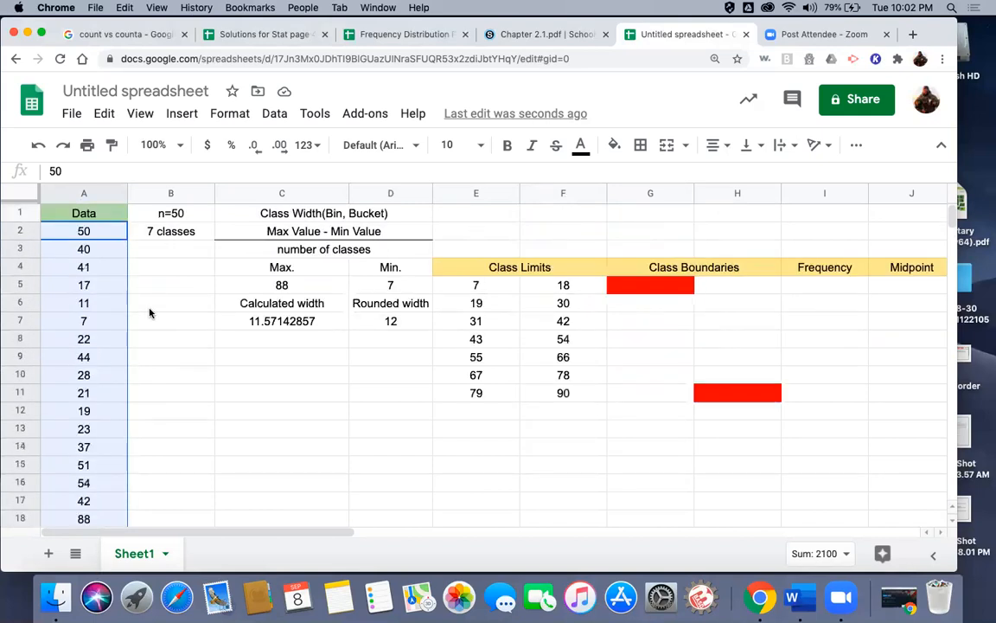
{"action": "left_click", "coordinate": [275, 116]}
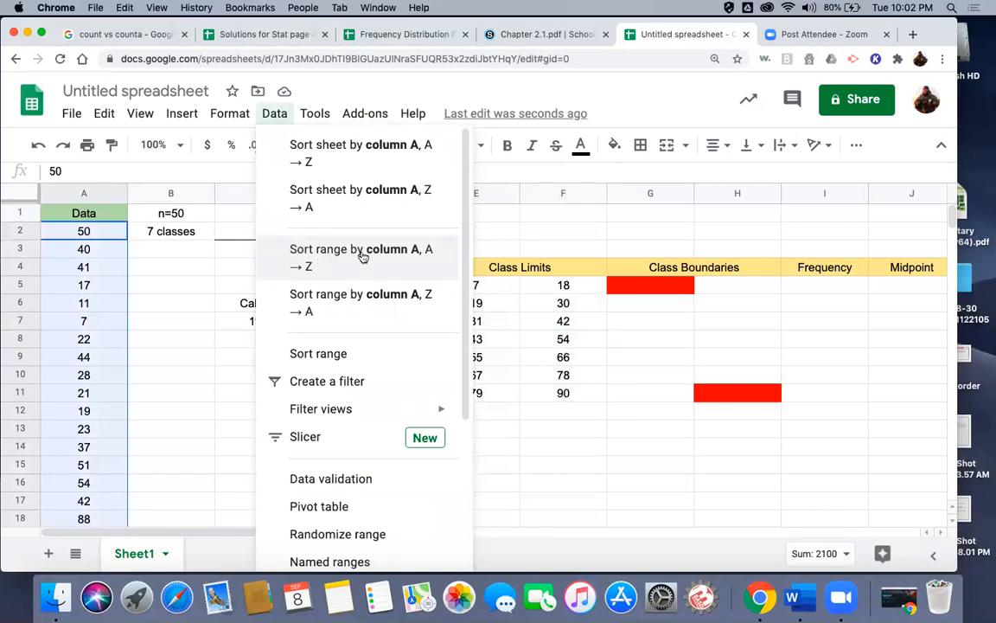
{"action": "left_click", "coordinate": [424, 261]}
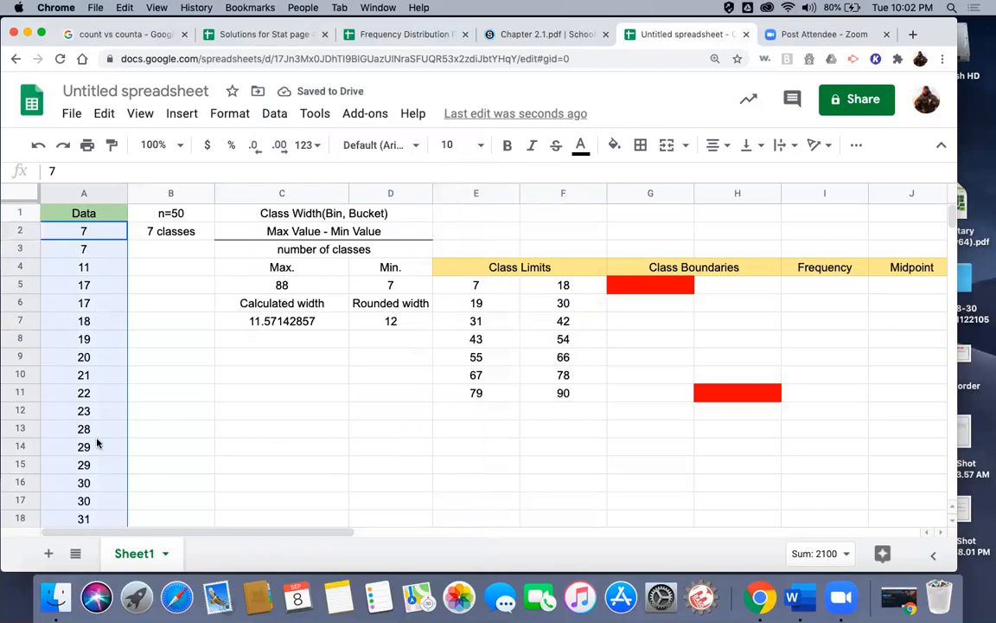
{"action": "scroll", "coordinate": [98, 485], "scroll_direction": "down", "scroll_amount": 12}
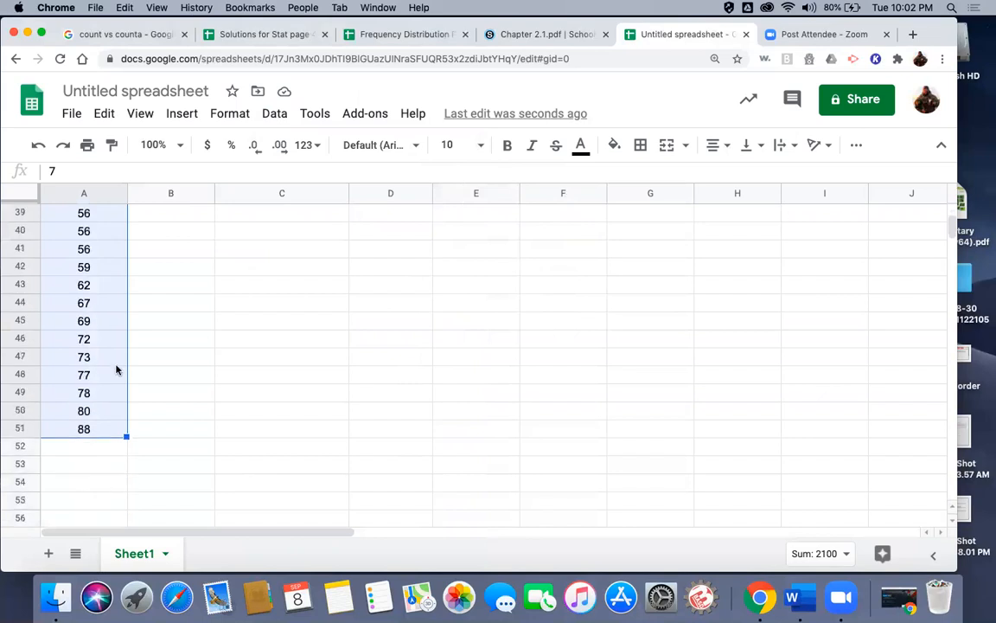
{"action": "scroll", "coordinate": [116, 370], "scroll_direction": "up", "scroll_amount": 12}
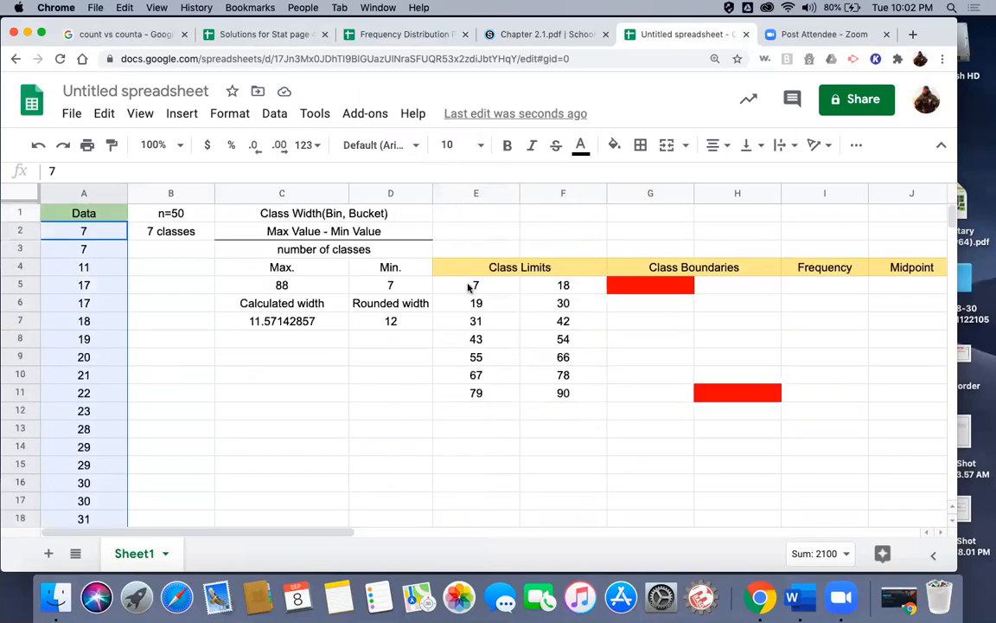
{"action": "left_click", "coordinate": [84, 232]}
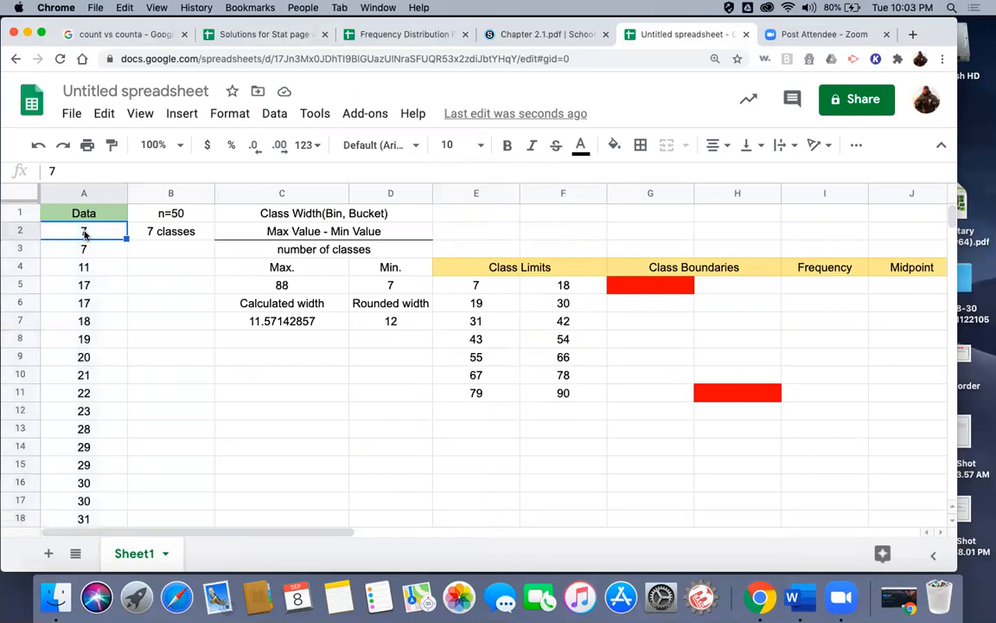
- Count the sorted data values in the 7–18 class (A2:A7) and enter 6 as its frequency in I5
{"action": "left_click_drag", "start_coordinate": [84, 233], "coordinate": [93, 323]}
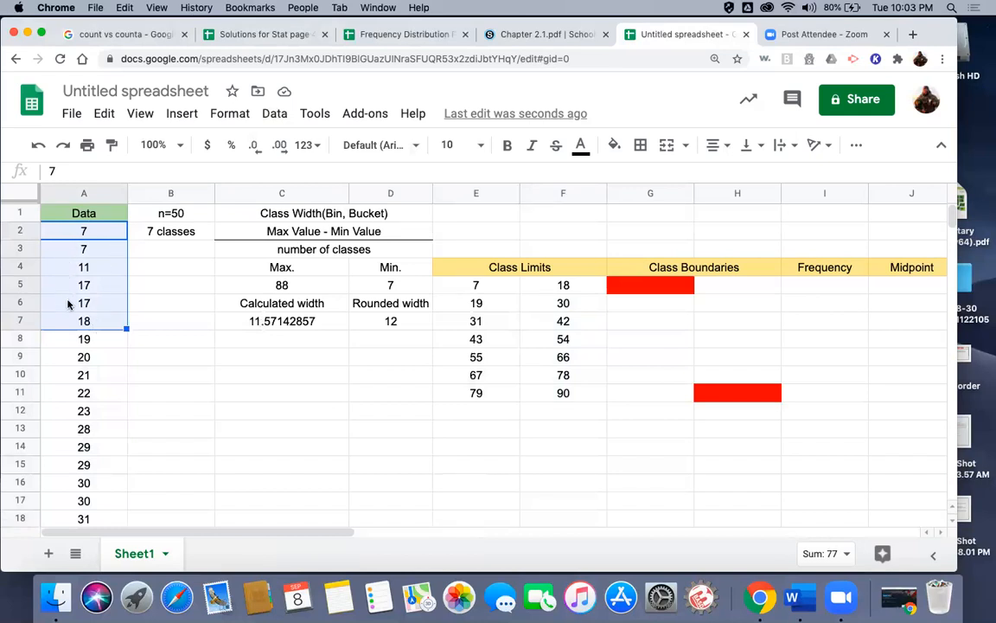
{"action": "left_click", "coordinate": [816, 290]}
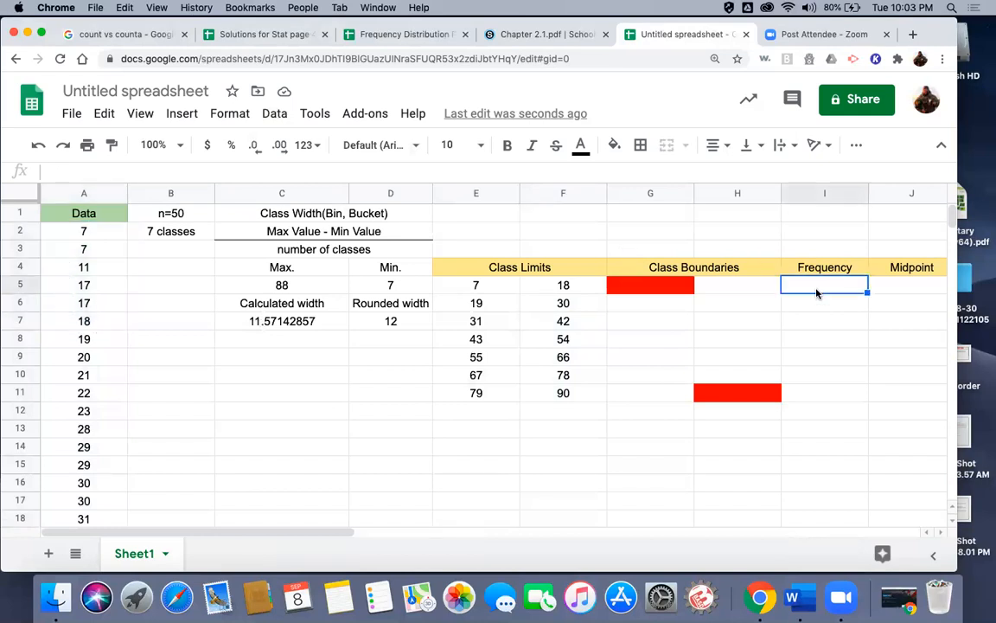
{"action": "type", "text": "6"}
{"action": "key", "text": "Return"}
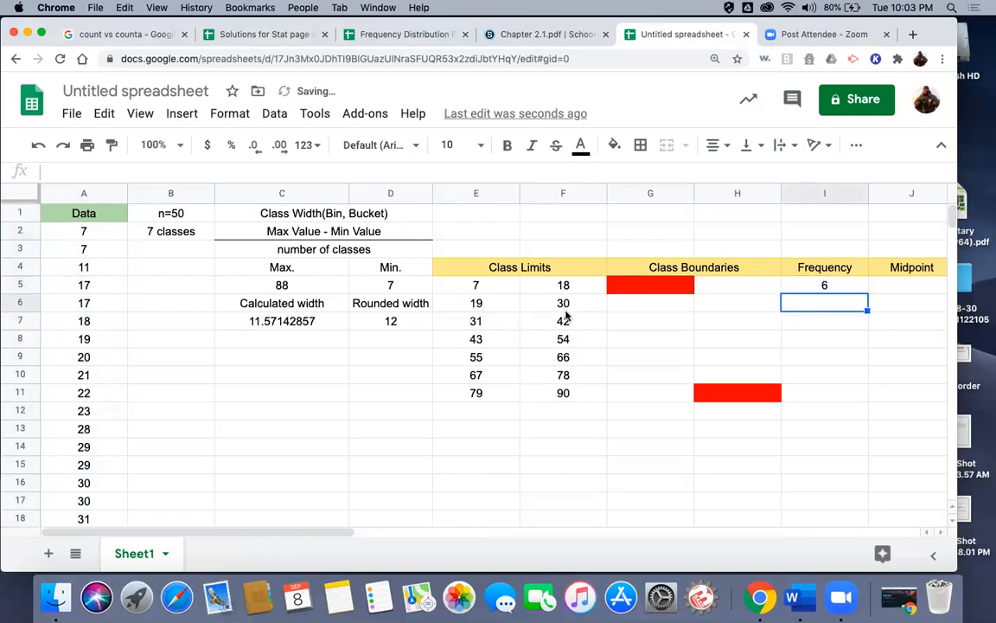
- Count the data values in the 19–30 class (A8:A17) and enter 10 as its frequency in I6
{"action": "left_click_drag", "start_coordinate": [95, 340], "coordinate": [93, 508]}
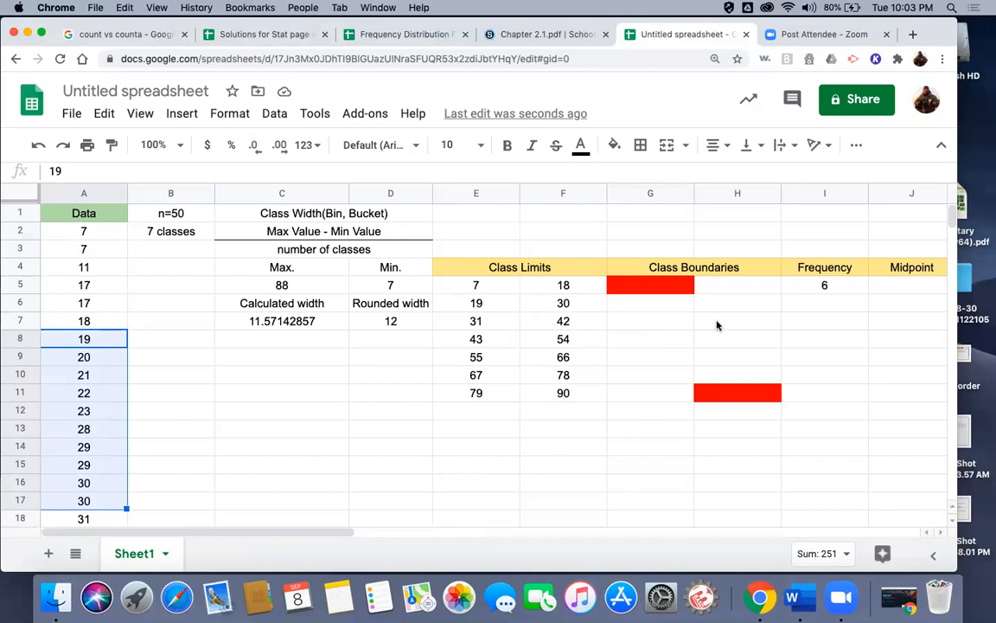
{"action": "left_click", "coordinate": [803, 307]}
{"action": "type", "text": "10"}
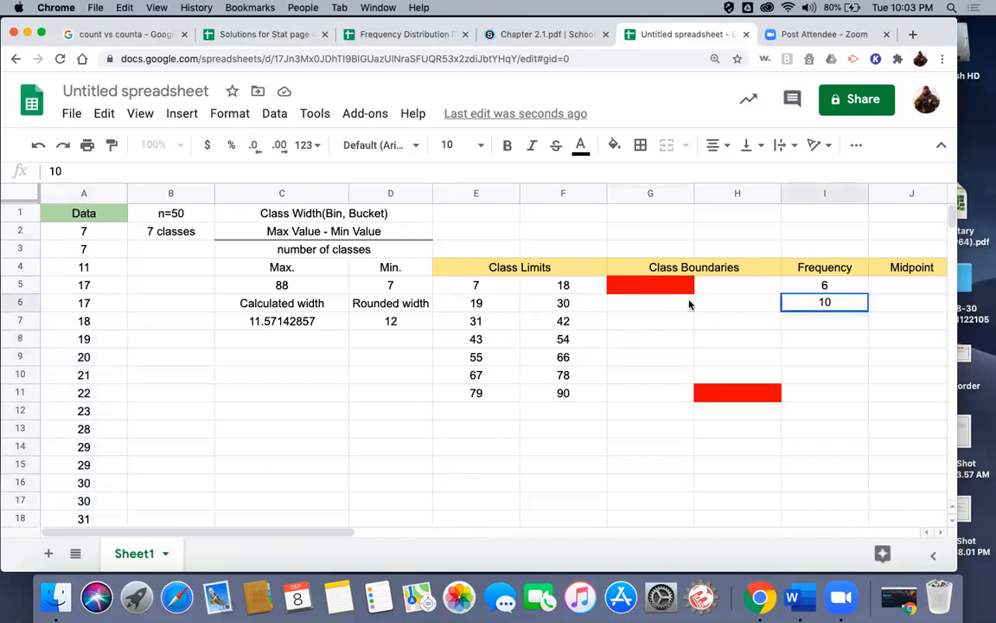
{"action": "left_click", "coordinate": [815, 327]}
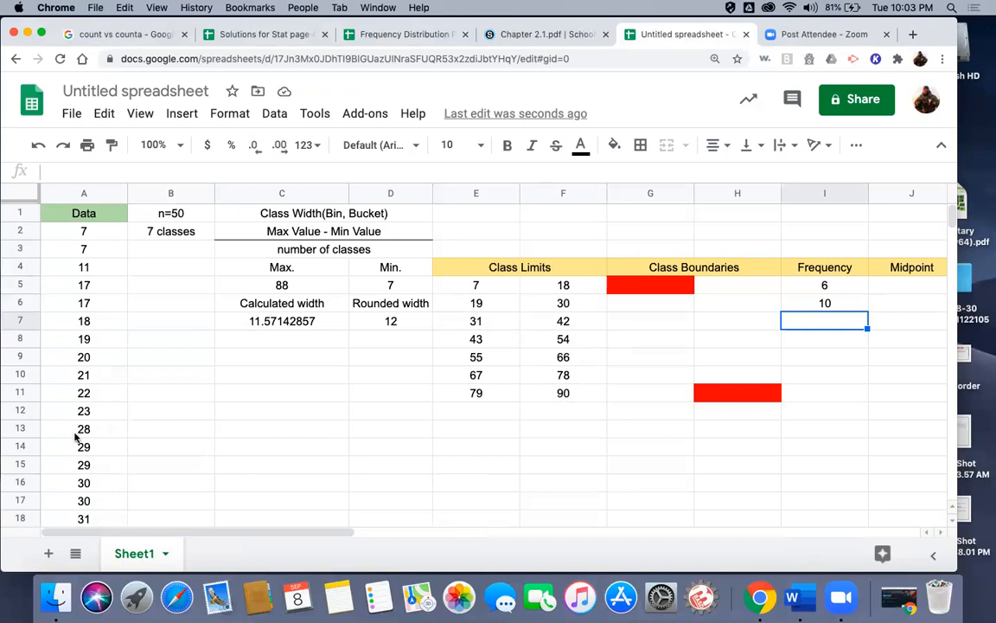
- Count the data values in the 31–42 class (A18:A30) and enter 13 as its frequency in I7
{"action": "scroll", "coordinate": [75, 436], "scroll_direction": "down", "scroll_amount": 4}
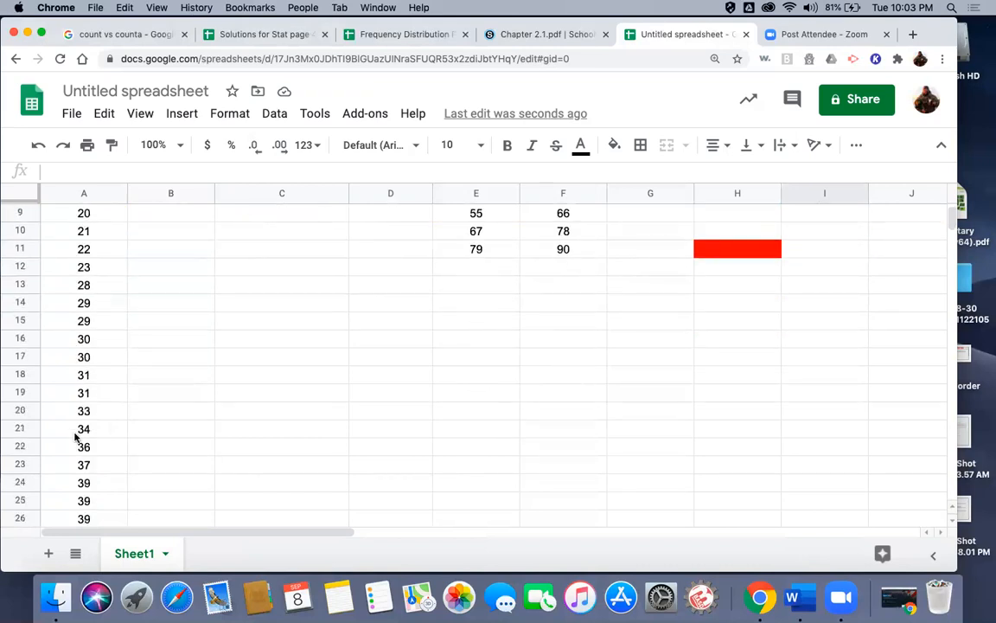
{"action": "left_click_drag", "start_coordinate": [95, 302], "coordinate": [109, 413]}
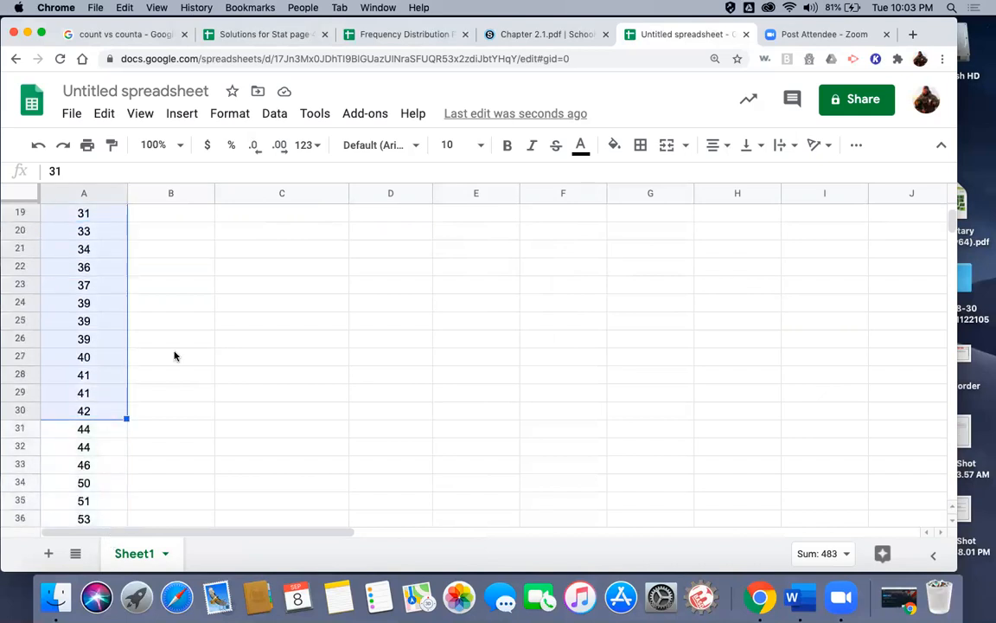
{"action": "scroll", "coordinate": [227, 329], "scroll_direction": "up", "scroll_amount": 2}
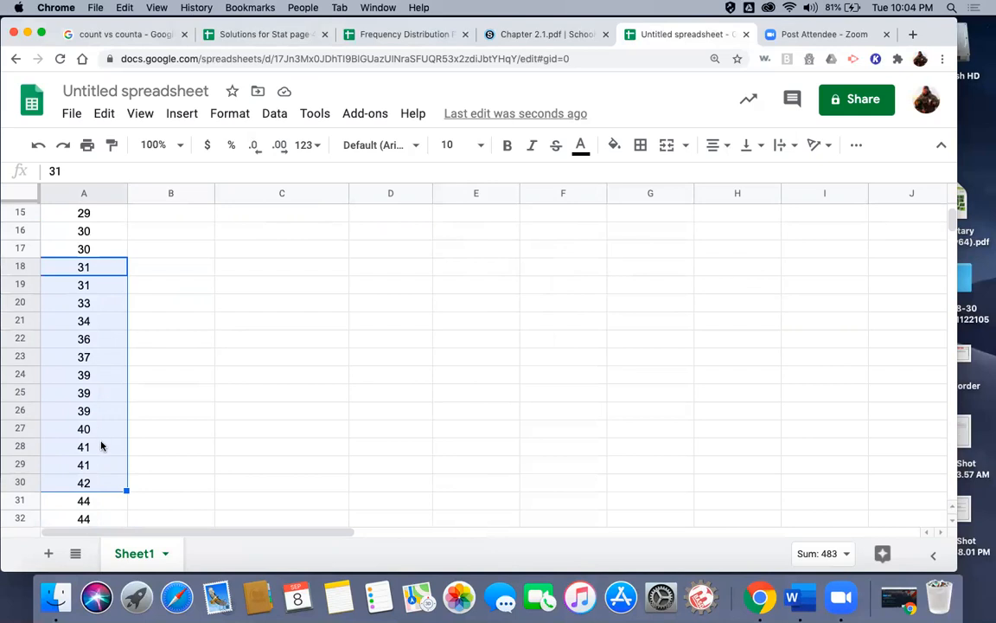
{"action": "scroll", "coordinate": [440, 338], "scroll_direction": "up", "scroll_amount": 5}
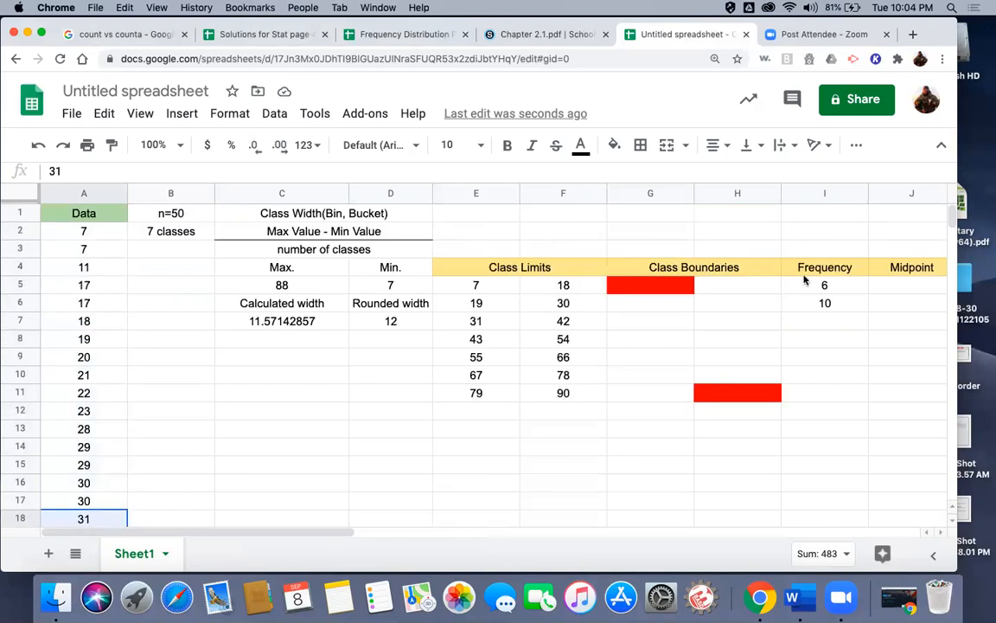
{"action": "left_click", "coordinate": [845, 321]}
{"action": "type", "text": "13"}
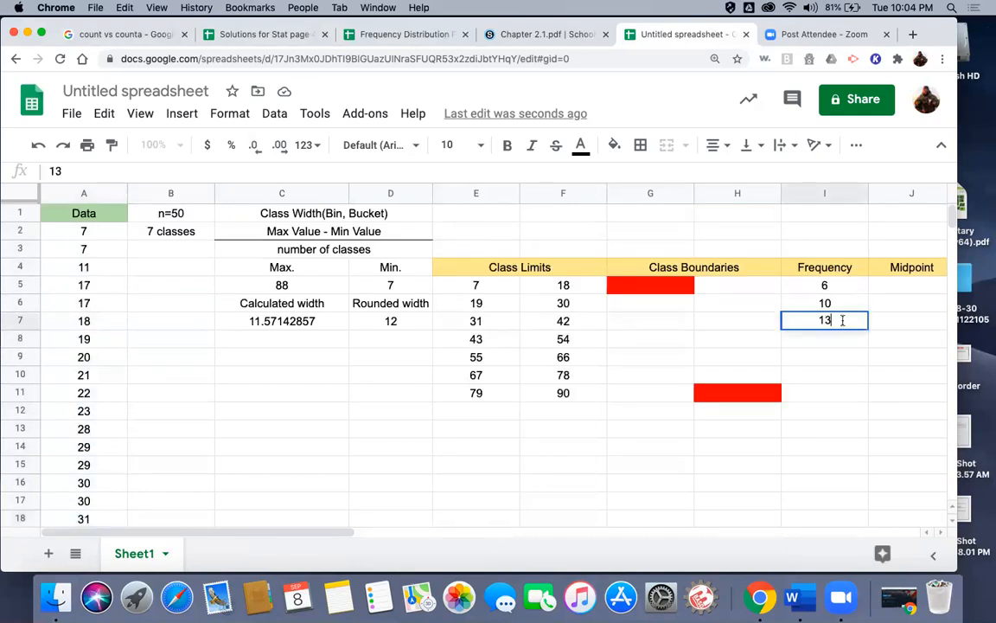
{"action": "key", "text": "Return"}
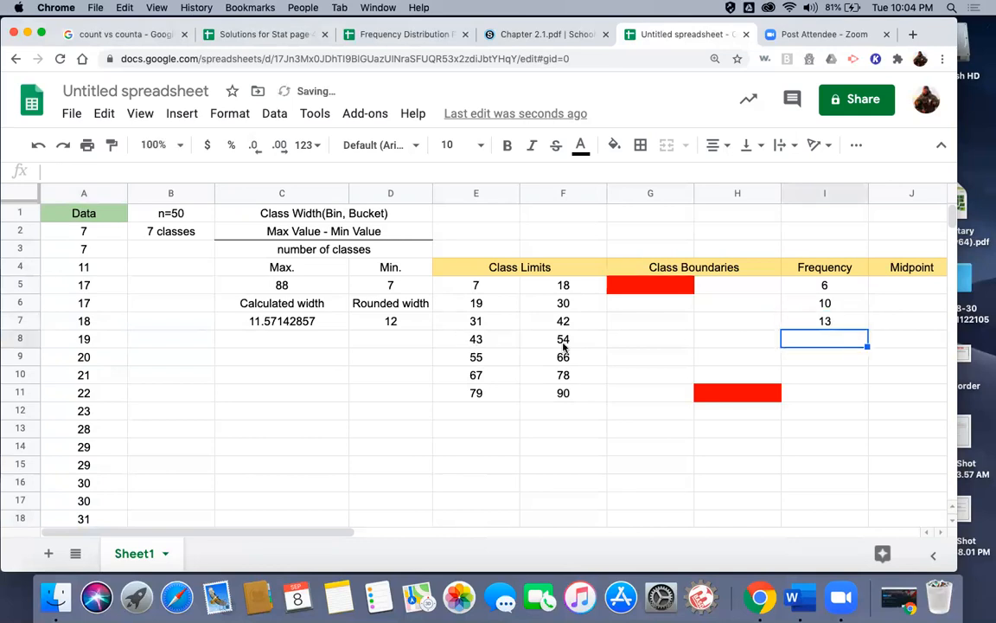
- Count the data values in the 43–54 class (A31:A38) and enter 8 as its frequency in I8
{"action": "scroll", "coordinate": [153, 434], "scroll_direction": "down", "scroll_amount": 8}
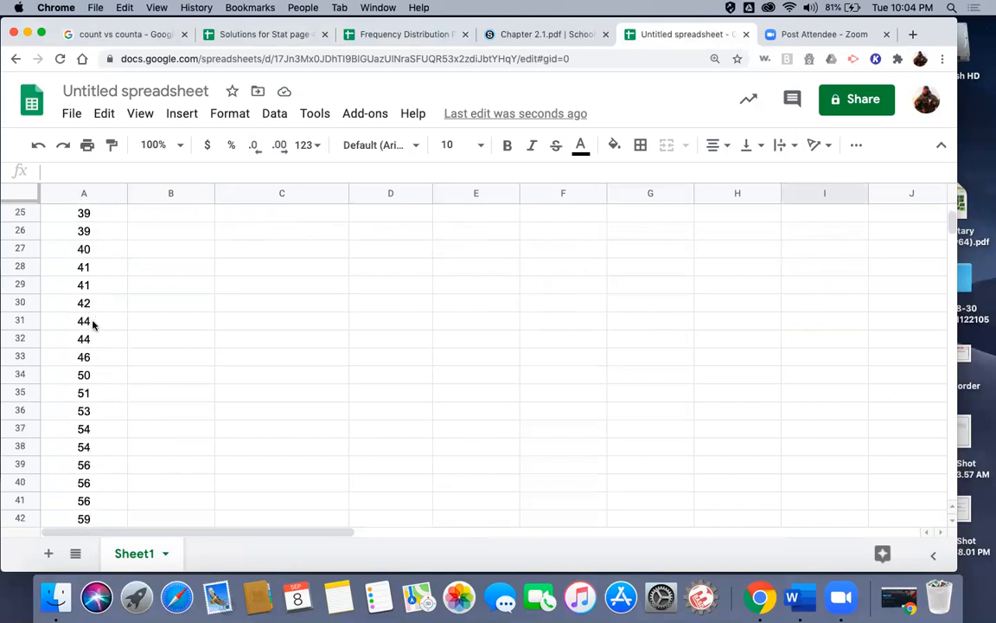
{"action": "left_click", "coordinate": [93, 326]}
{"action": "left_click_drag", "start_coordinate": [93, 323], "coordinate": [102, 451]}
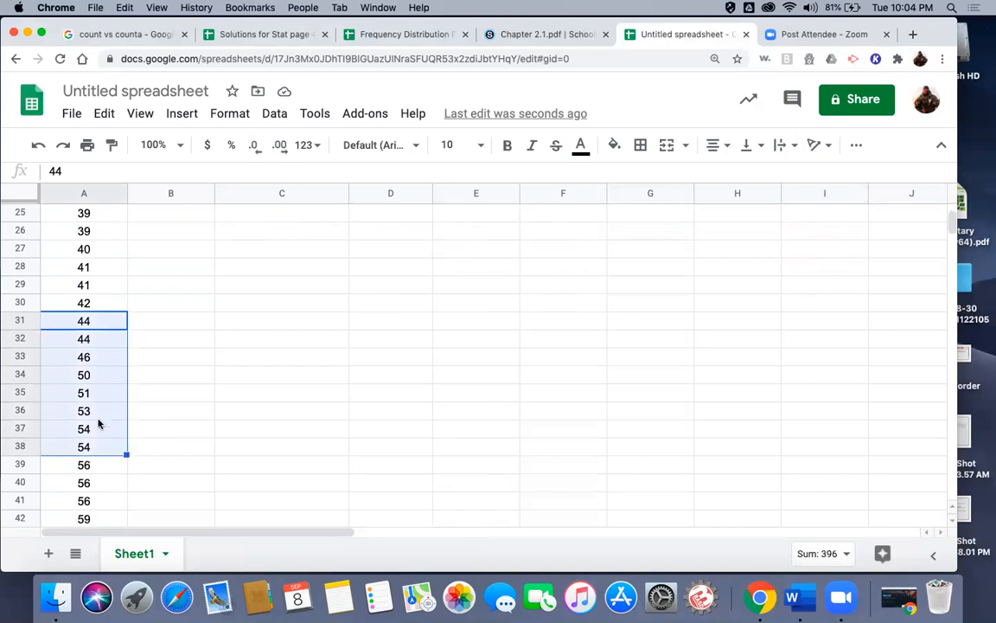
{"action": "scroll", "coordinate": [506, 299], "scroll_direction": "up", "scroll_amount": 10}
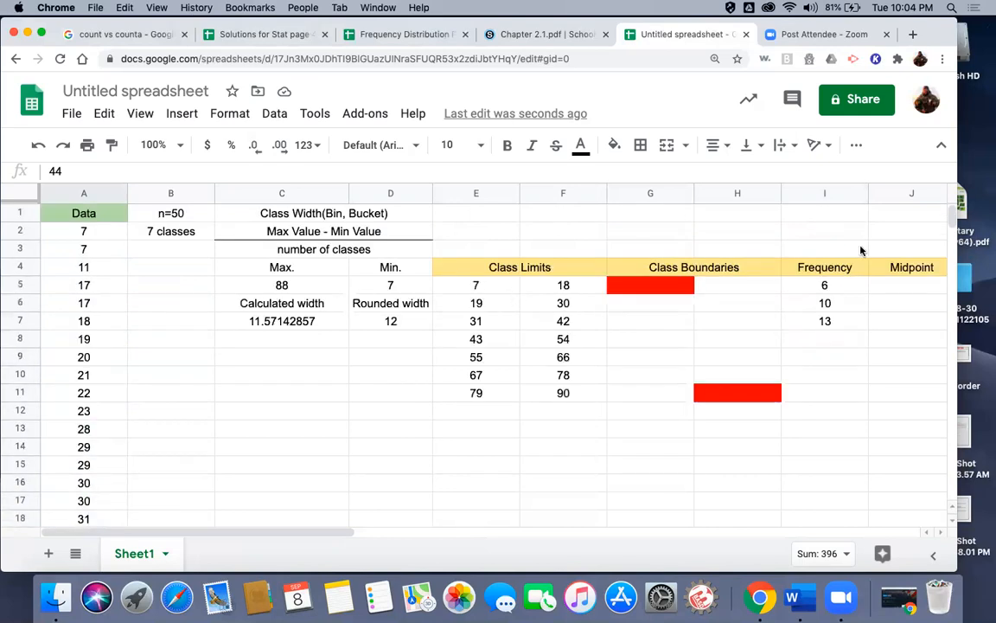
{"action": "left_click", "coordinate": [832, 340]}
{"action": "type", "text": "8"}
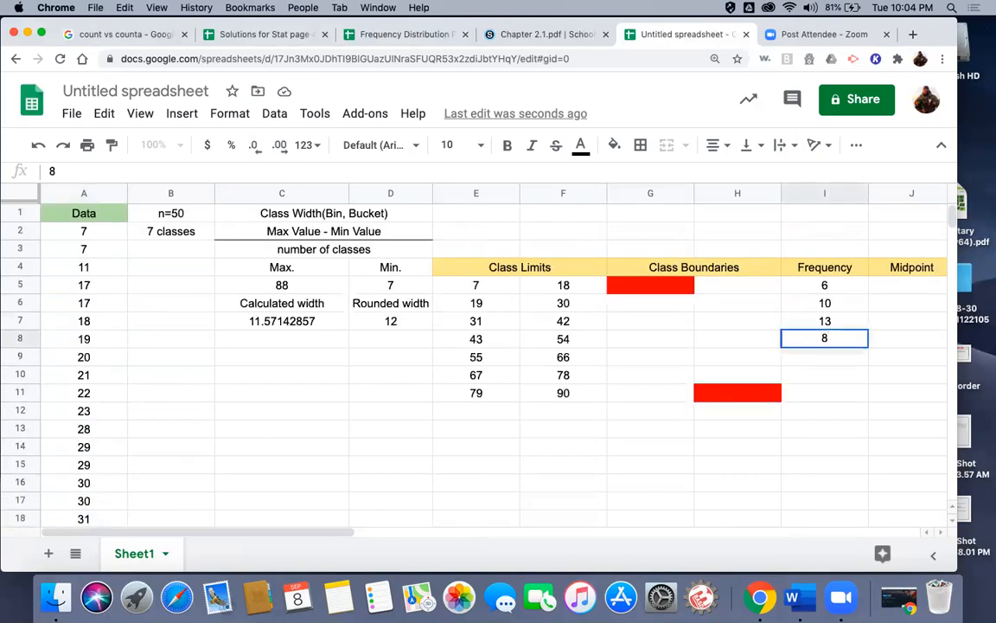
{"action": "key", "text": "Return"}
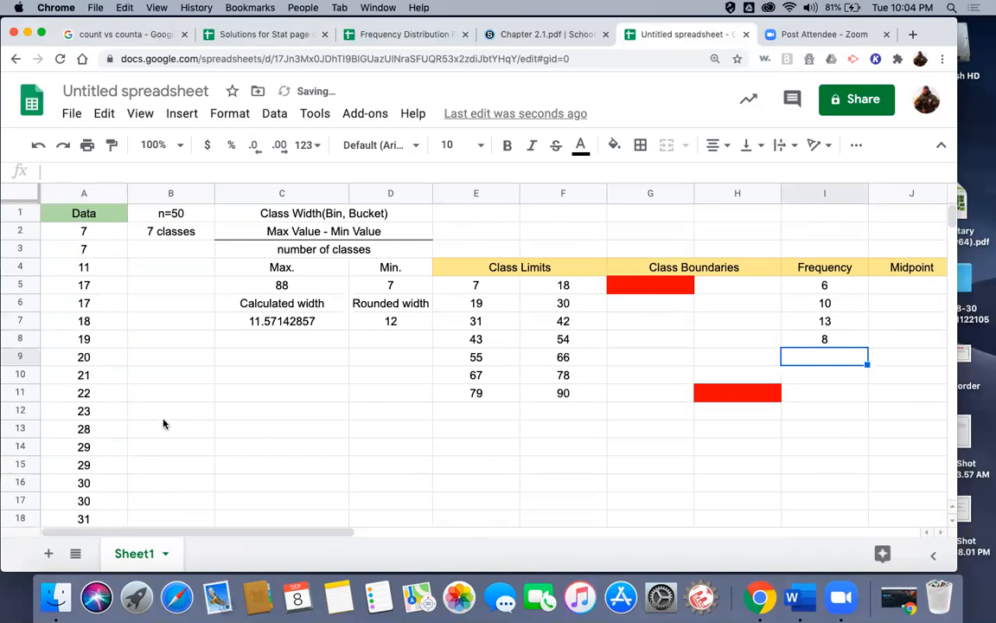
- Count cells A39:A44 for the 55–66 class and enter 6 as its frequency in I9
{"action": "scroll", "coordinate": [149, 382], "scroll_direction": "down", "scroll_amount": 1}
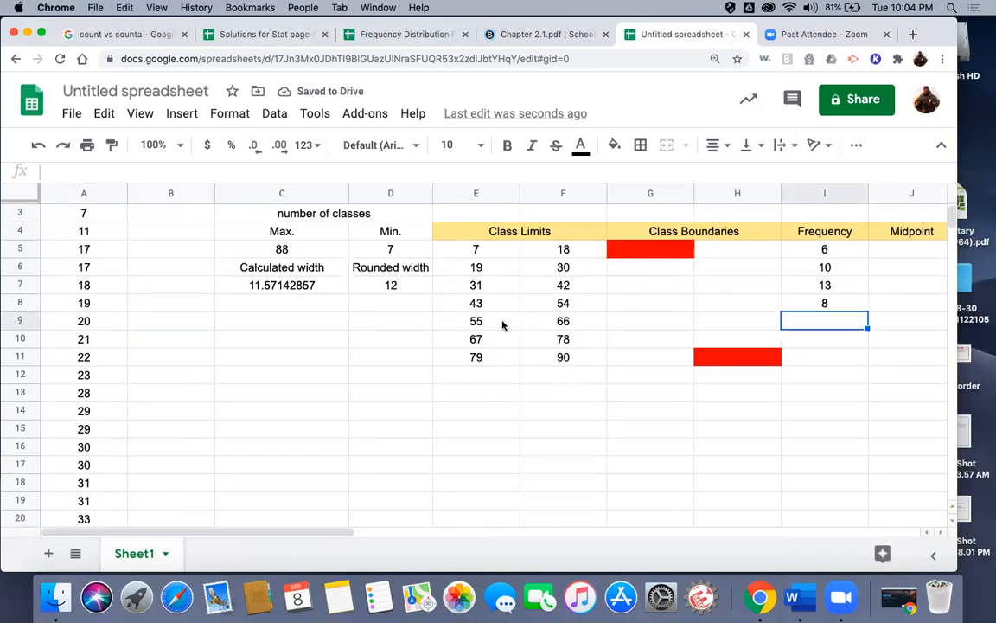
{"action": "scroll", "coordinate": [84, 429], "scroll_direction": "down", "scroll_amount": 10}
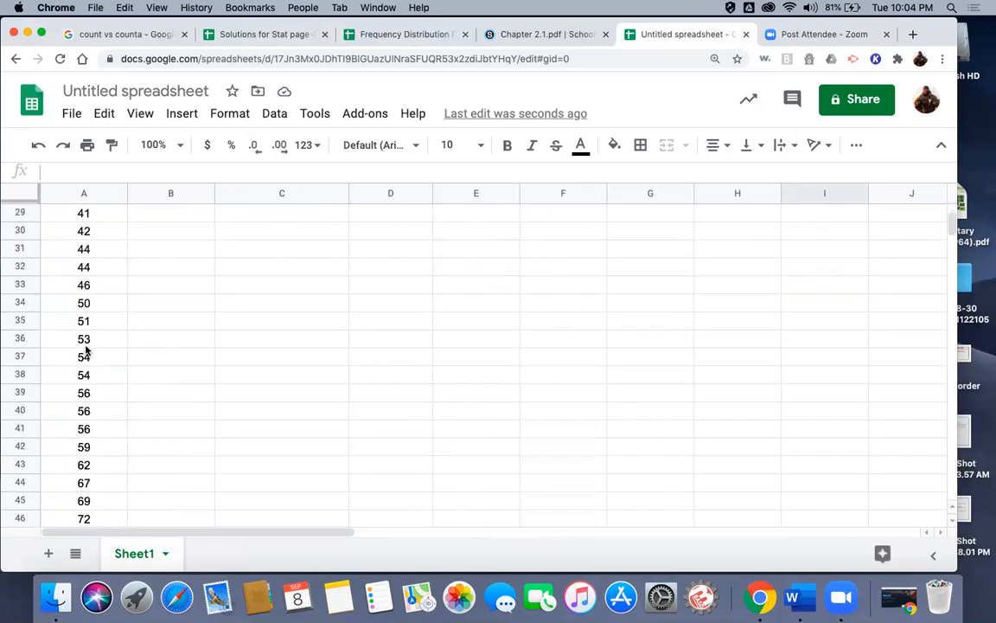
{"action": "left_click", "coordinate": [93, 395]}
{"action": "left_click_drag", "start_coordinate": [93, 395], "coordinate": [94, 484]}
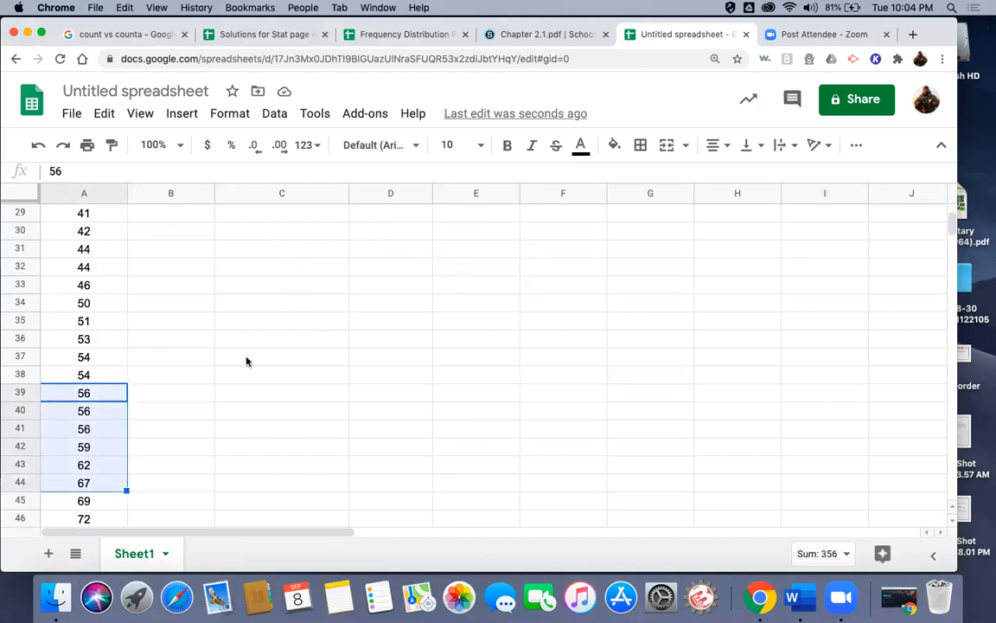
{"action": "scroll", "coordinate": [661, 241], "scroll_direction": "up", "scroll_amount": 10}
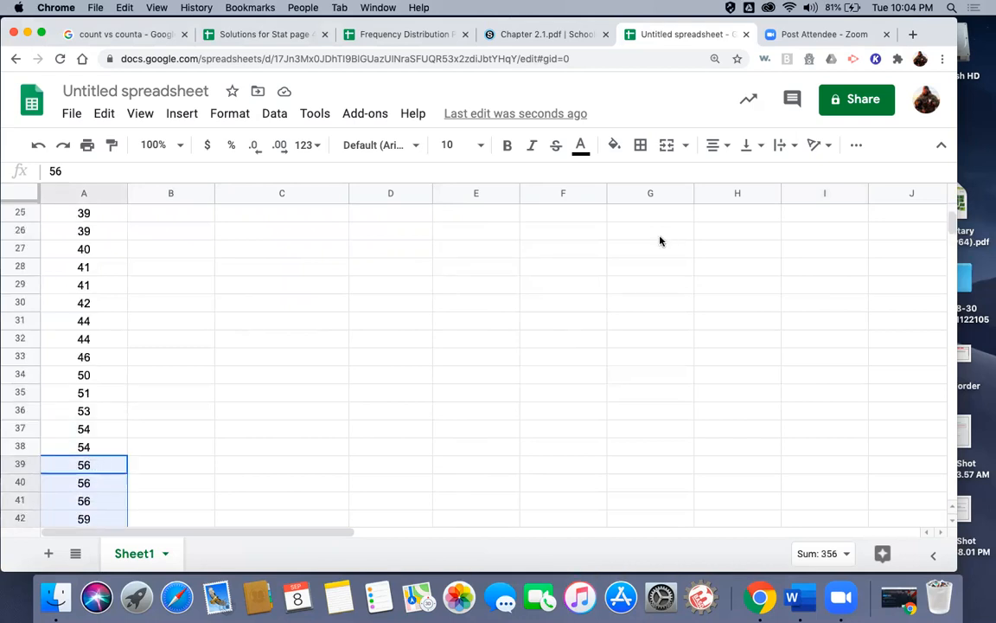
{"action": "left_click", "coordinate": [833, 357]}
{"action": "type", "text": "6"}
{"action": "key", "text": "Return"}
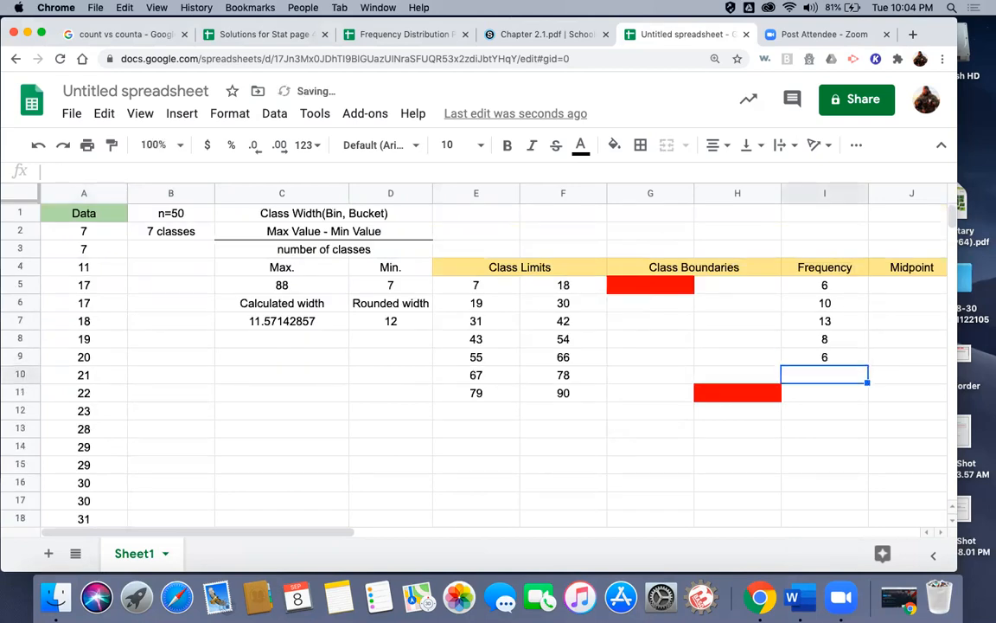
- Count the data values in the 67–78 class by selecting A44:A49, and check the range against the class limits
{"action": "scroll", "coordinate": [146, 422], "scroll_direction": "down", "scroll_amount": 3}
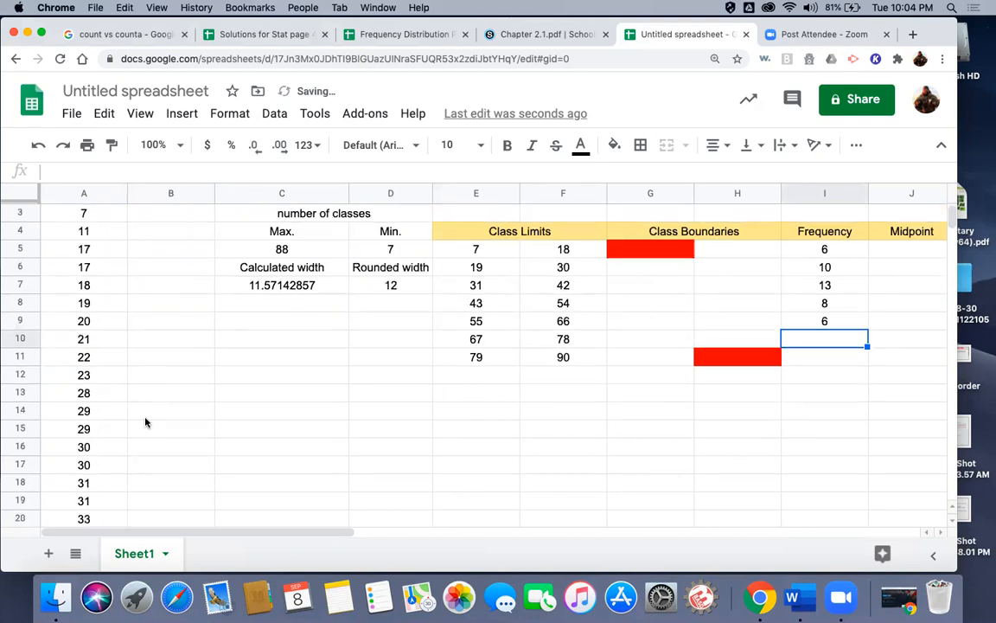
{"action": "scroll", "coordinate": [172, 415], "scroll_direction": "down", "scroll_amount": 20}
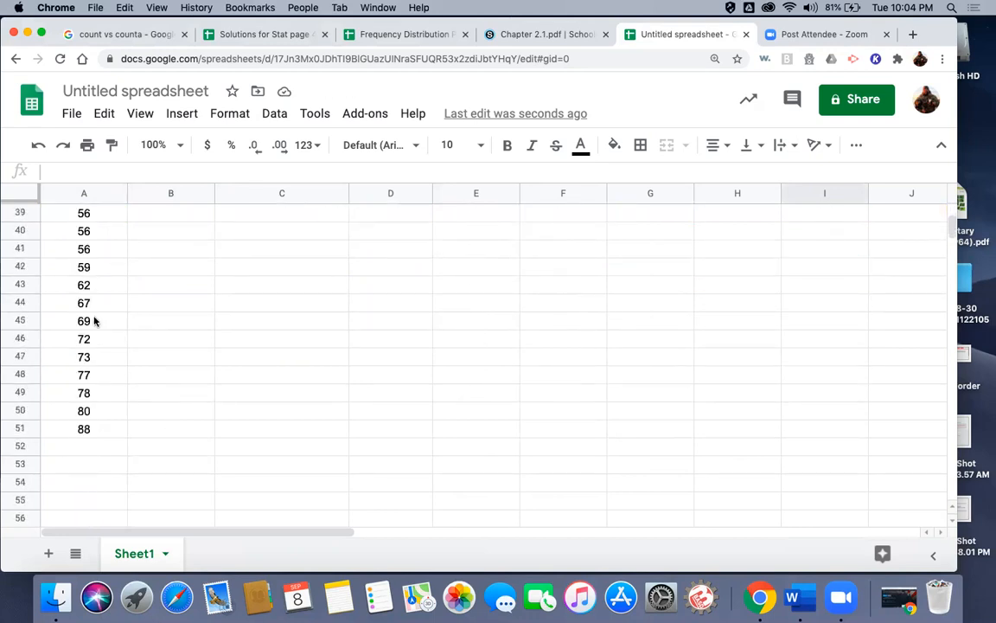
{"action": "left_click", "coordinate": [93, 310]}
{"action": "left_click_drag", "start_coordinate": [93, 313], "coordinate": [93, 392]}
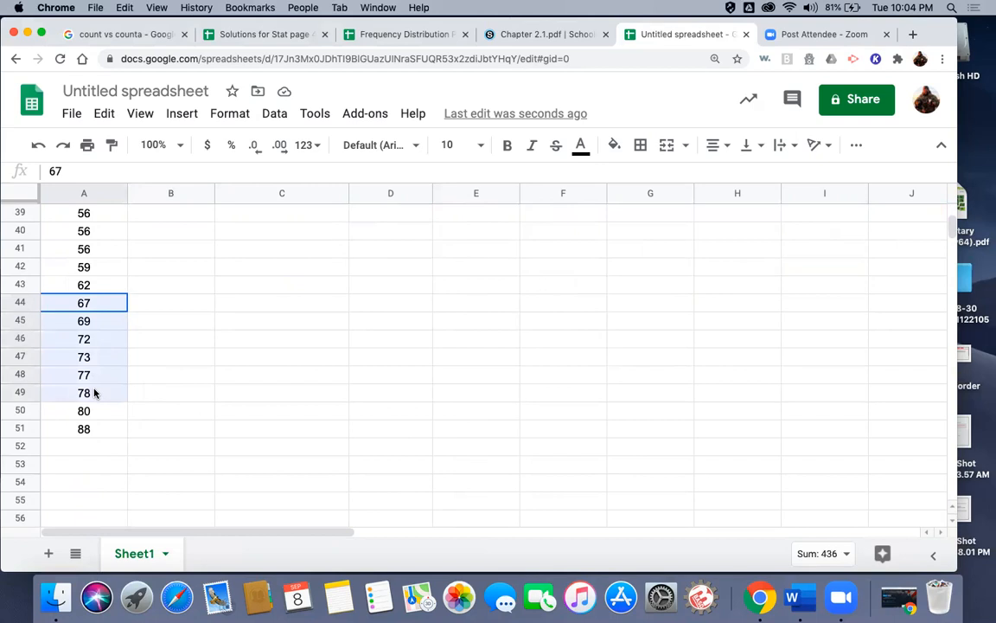
{"action": "scroll", "coordinate": [430, 332], "scroll_direction": "up", "scroll_amount": 15}
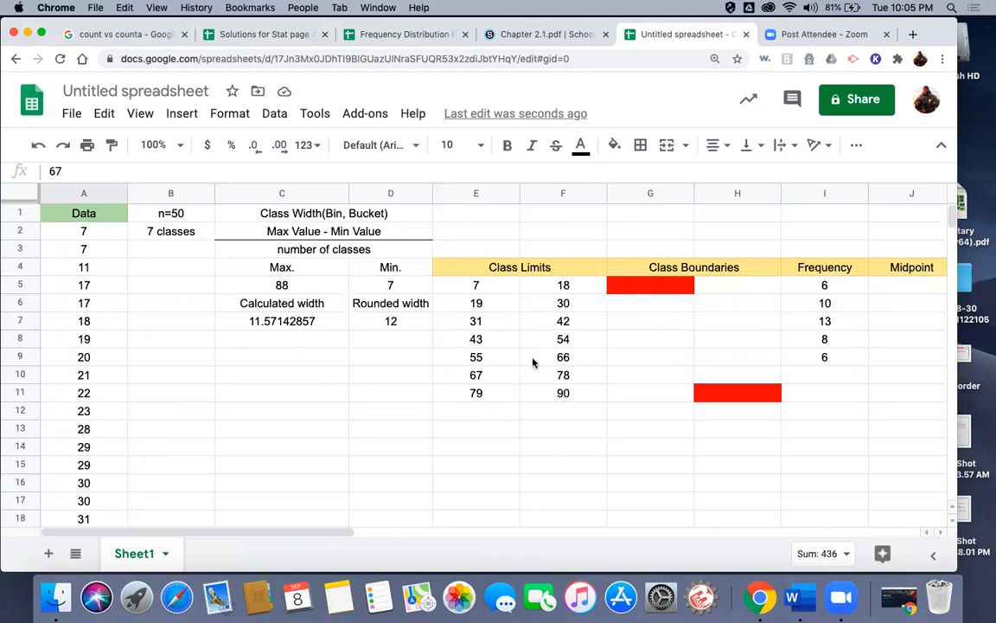
- Recount the 55–66 class using only A39:A43 and correct its frequency in I9 to 5
{"action": "scroll", "coordinate": [196, 465], "scroll_direction": "down", "scroll_amount": 10}
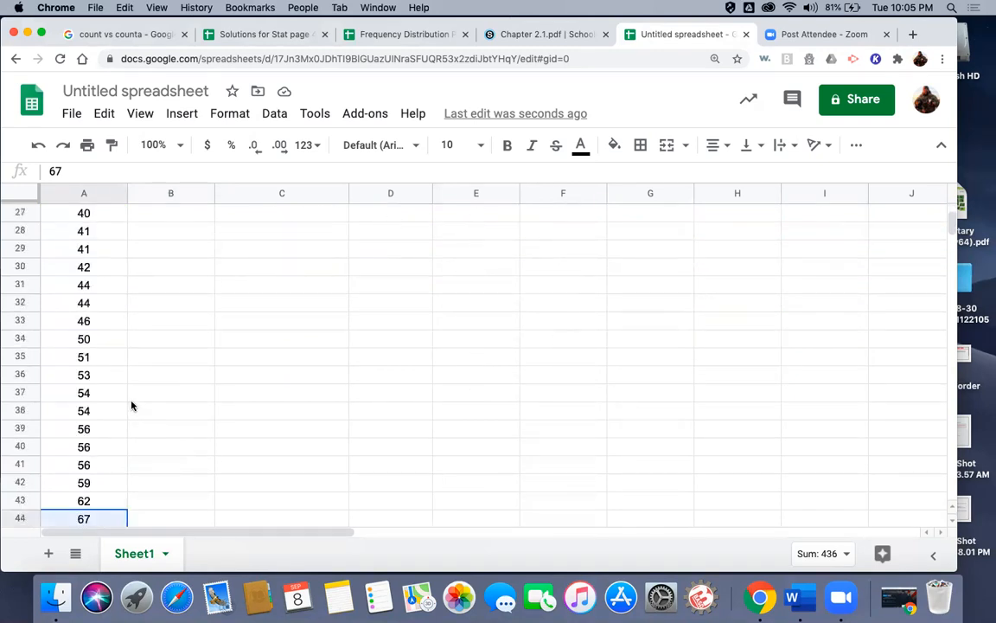
{"action": "scroll", "coordinate": [113, 389], "scroll_direction": "down", "scroll_amount": 1}
{"action": "left_click", "coordinate": [91, 373]}
{"action": "left_click", "coordinate": [91, 358]}
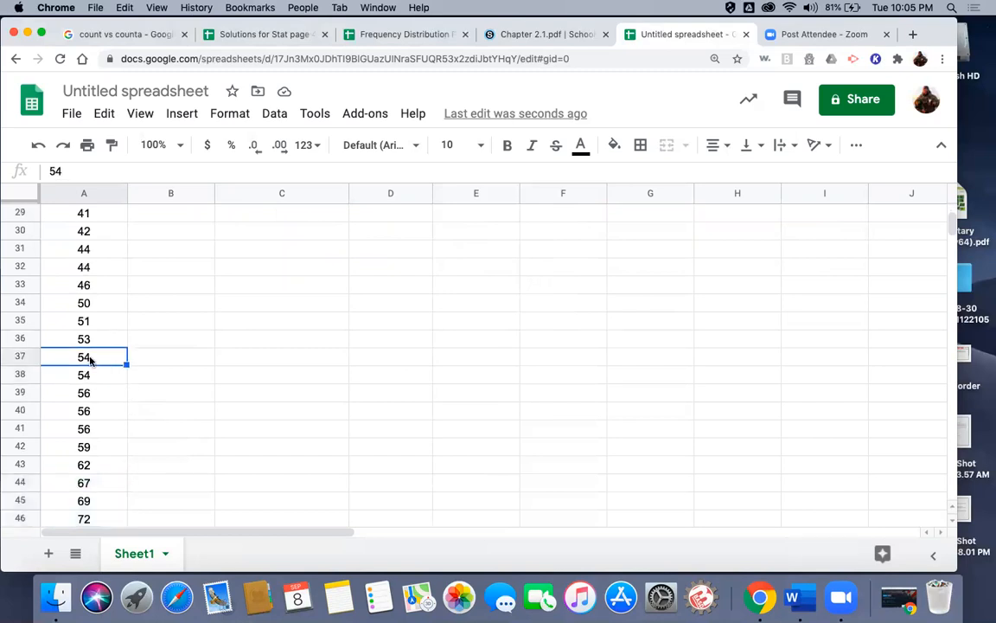
{"action": "left_click_drag", "start_coordinate": [90, 360], "coordinate": [97, 463]}
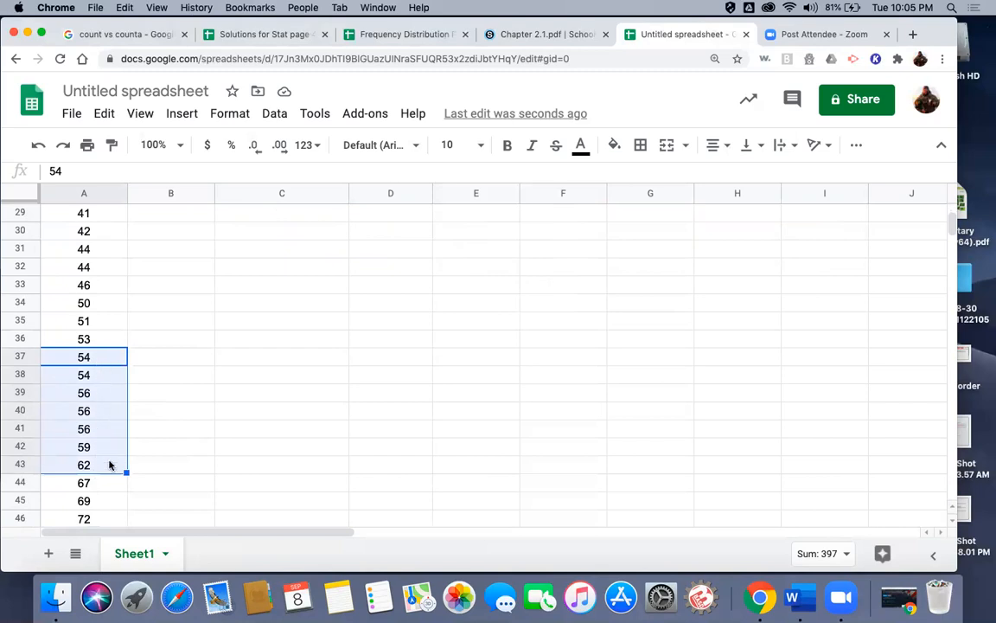
{"action": "left_click", "coordinate": [104, 355]}
{"action": "left_click", "coordinate": [98, 394]}
{"action": "left_click_drag", "start_coordinate": [98, 394], "coordinate": [102, 472]}
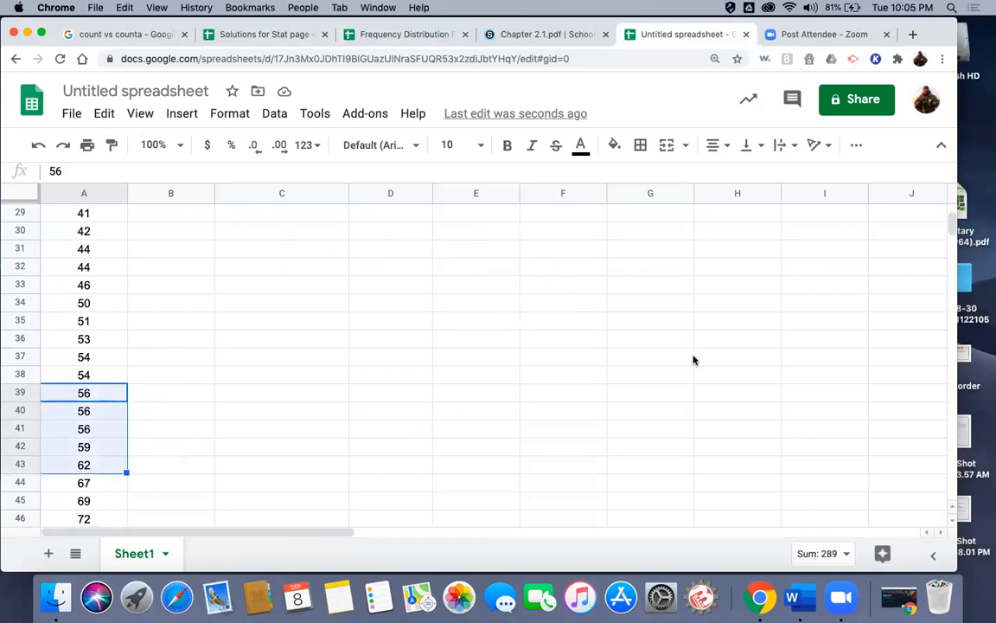
{"action": "scroll", "coordinate": [693, 360], "scroll_direction": "up", "scroll_amount": 8}
{"action": "left_click", "coordinate": [835, 285]}
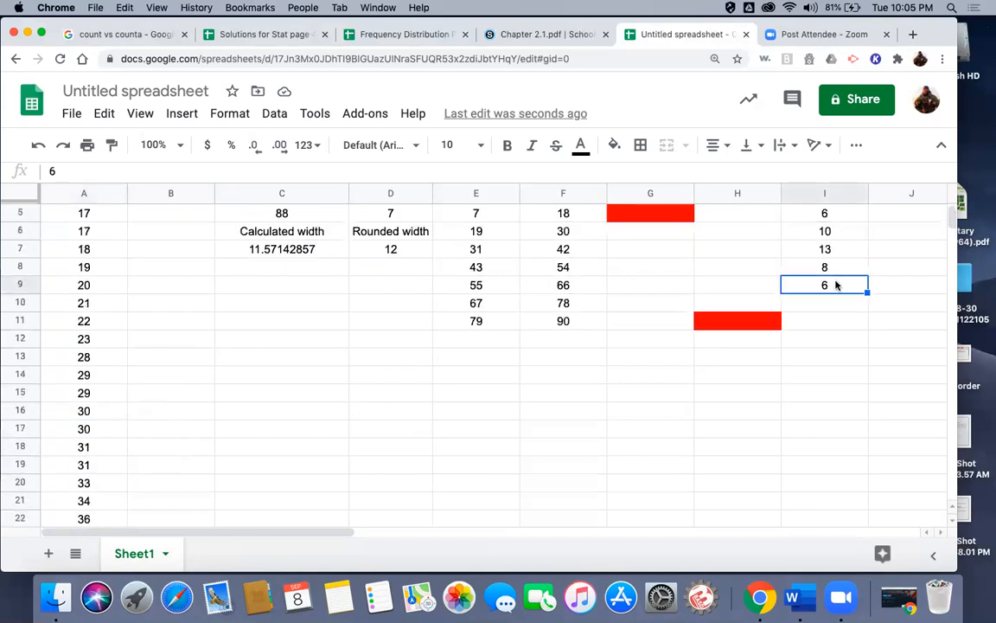
{"action": "key", "text": "Delete"}
{"action": "type", "text": "5"}
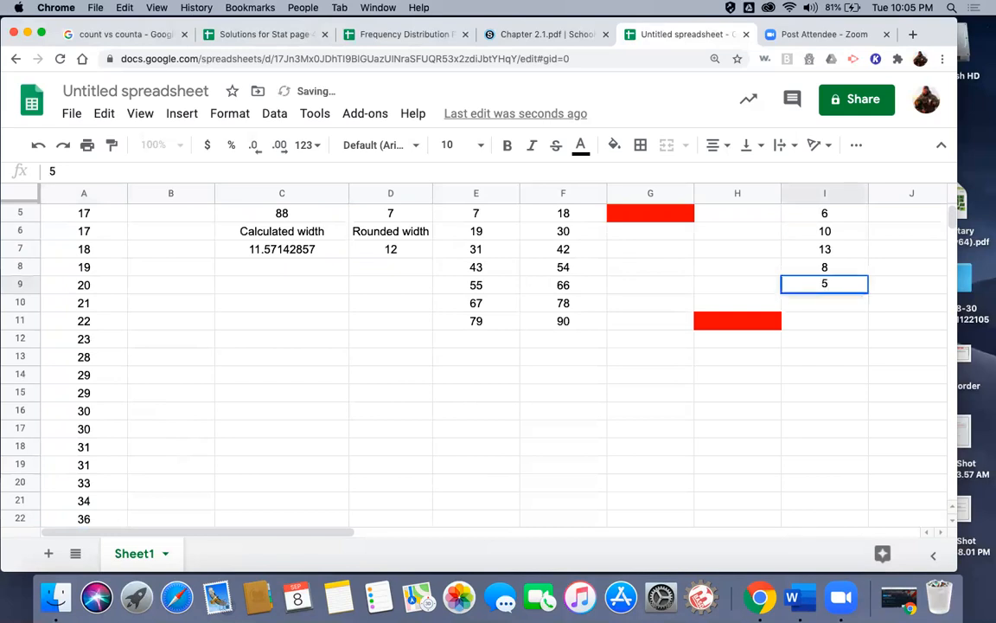
{"action": "key", "text": "Return"}
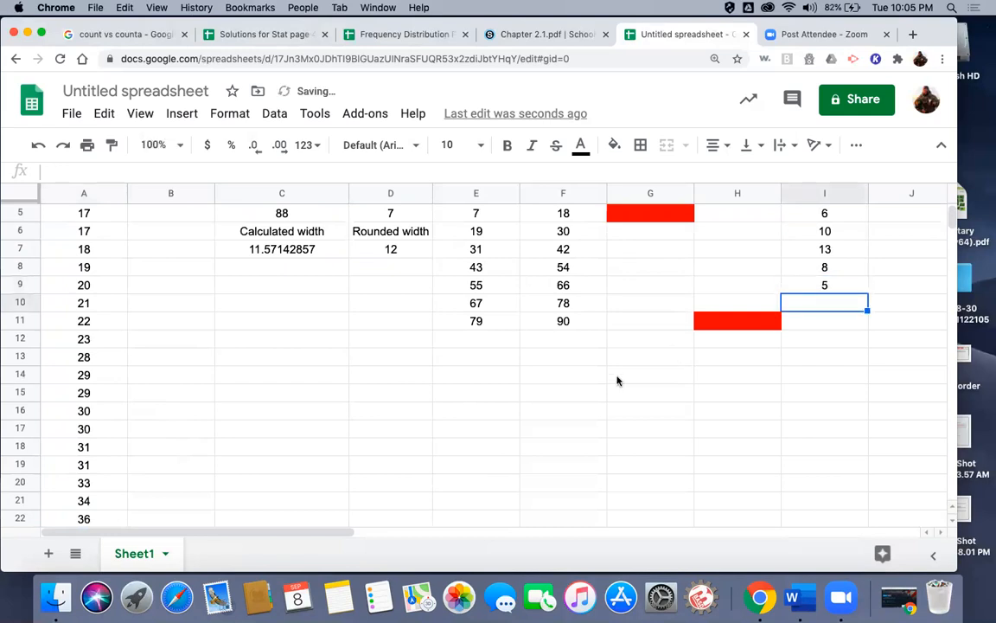
- Count the data values in the 67–78 class (A44:A49) and enter 6 as its frequency in I10
{"action": "scroll", "coordinate": [88, 442], "scroll_direction": "down", "scroll_amount": 13}
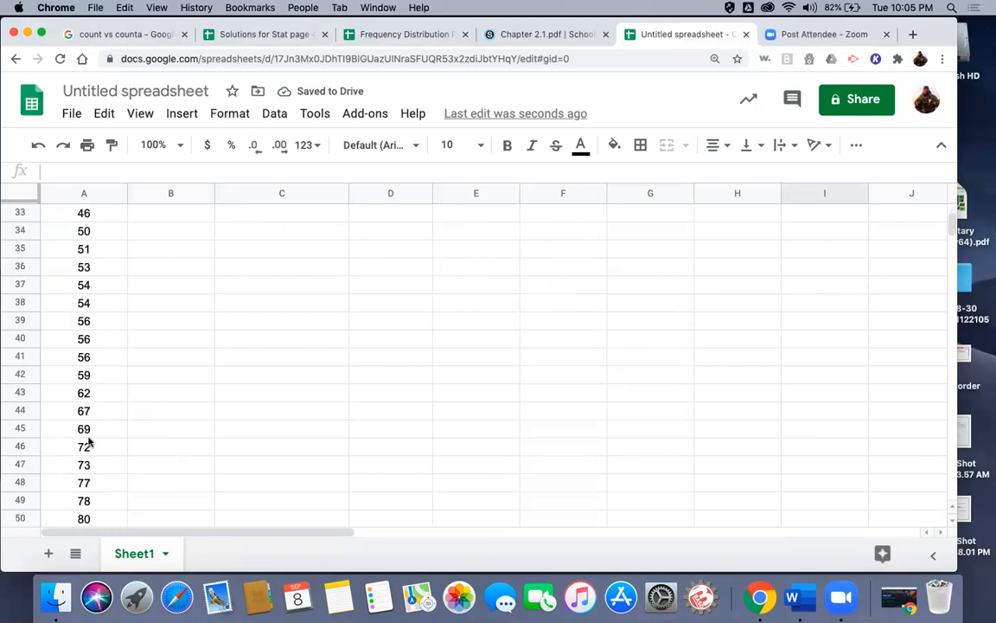
{"action": "scroll", "coordinate": [87, 442], "scroll_direction": "up", "scroll_amount": 3}
{"action": "scroll", "coordinate": [87, 442], "scroll_direction": "up", "scroll_amount": 4}
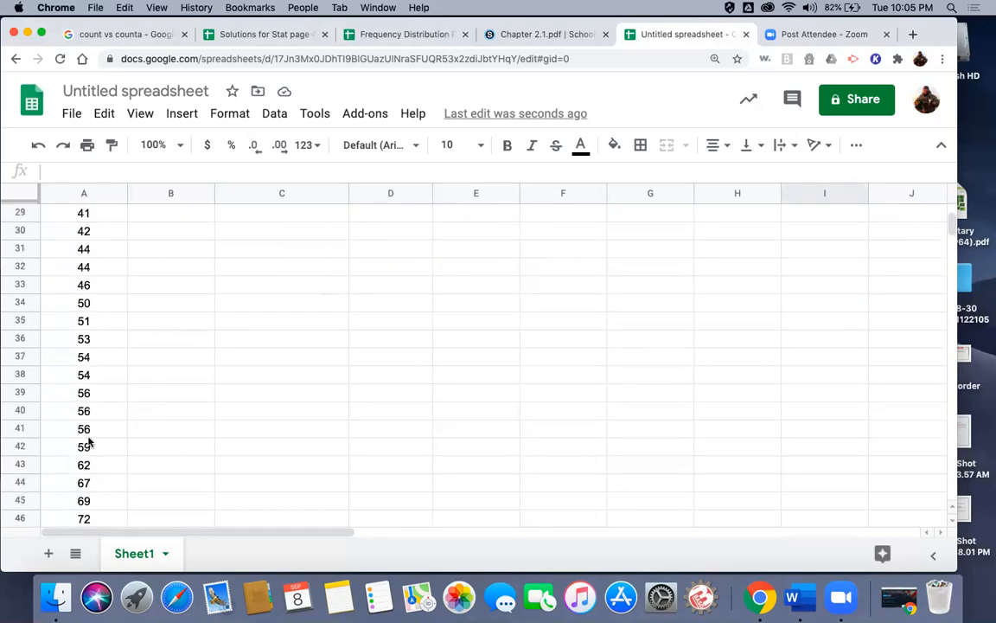
{"action": "scroll", "coordinate": [87, 442], "scroll_direction": "down", "scroll_amount": 2}
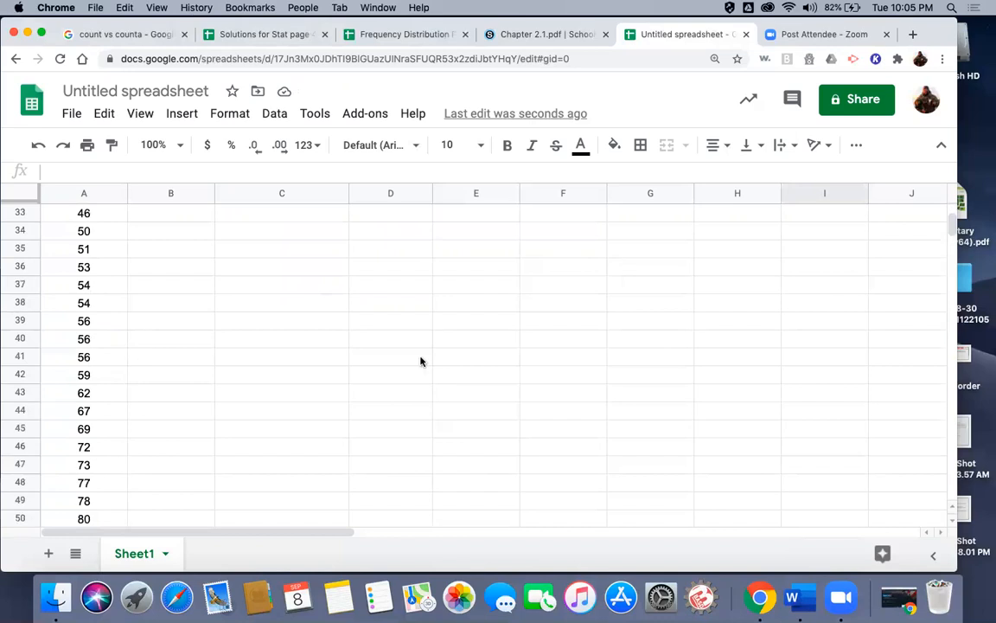
{"action": "scroll", "coordinate": [421, 362], "scroll_direction": "up", "scroll_amount": 10}
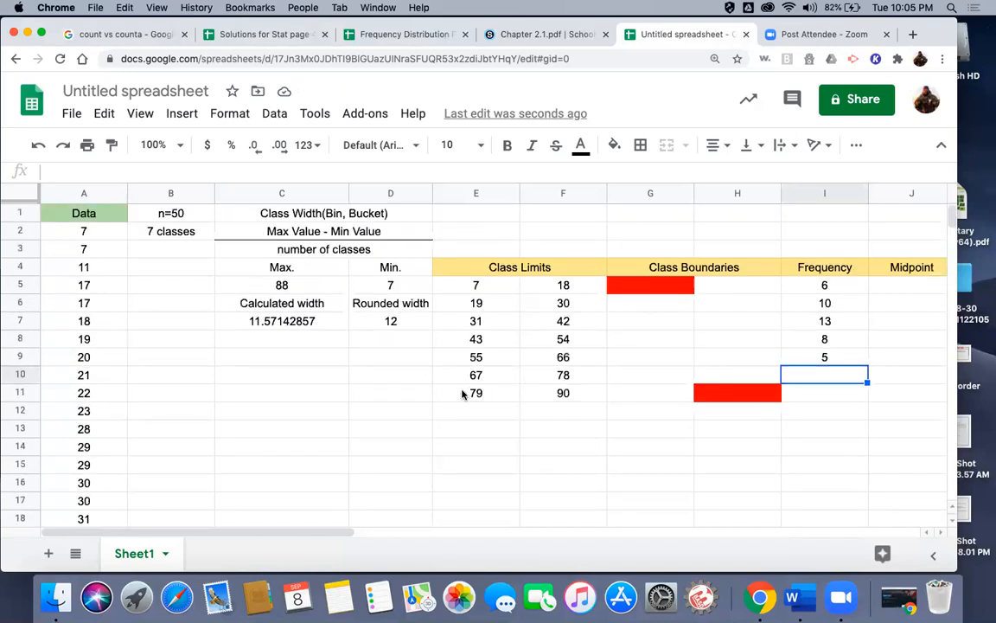
{"action": "scroll", "coordinate": [104, 446], "scroll_direction": "down", "scroll_amount": 5}
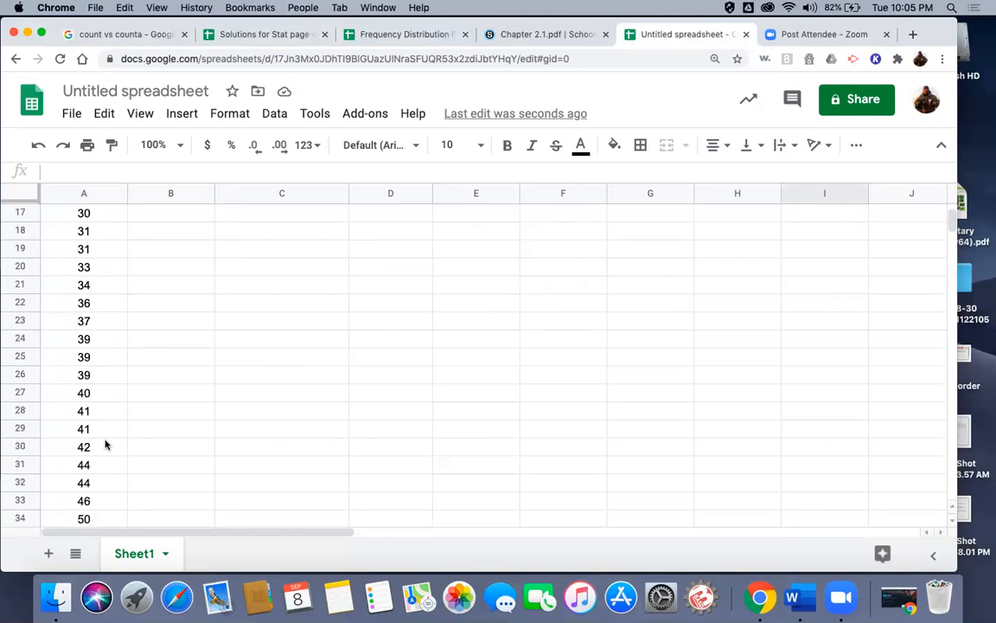
{"action": "scroll", "coordinate": [104, 446], "scroll_direction": "down", "scroll_amount": 5}
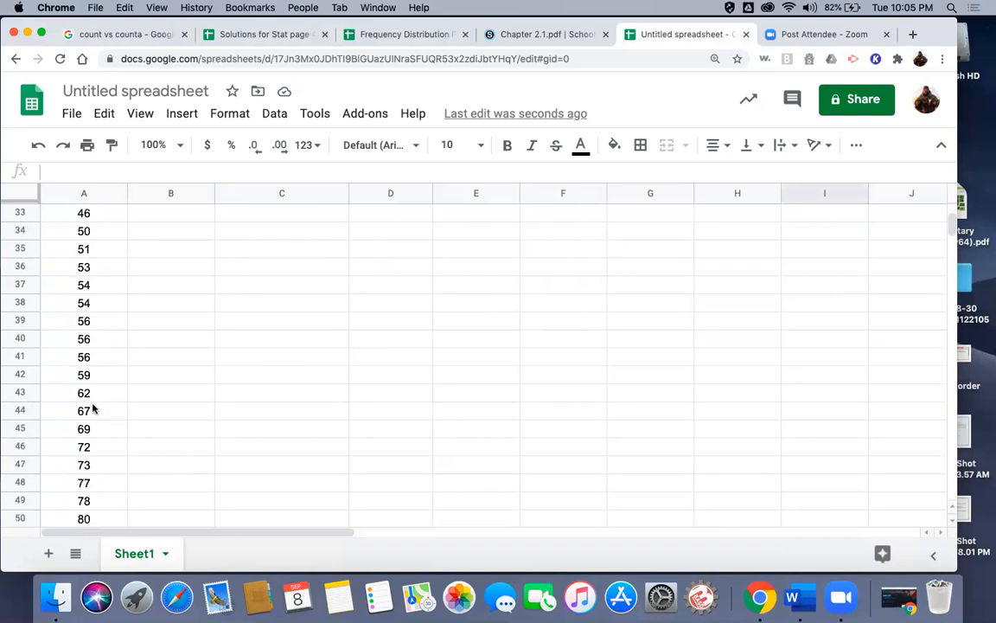
{"action": "left_click", "coordinate": [92, 409]}
{"action": "left_click_drag", "start_coordinate": [95, 436], "coordinate": [97, 503]}
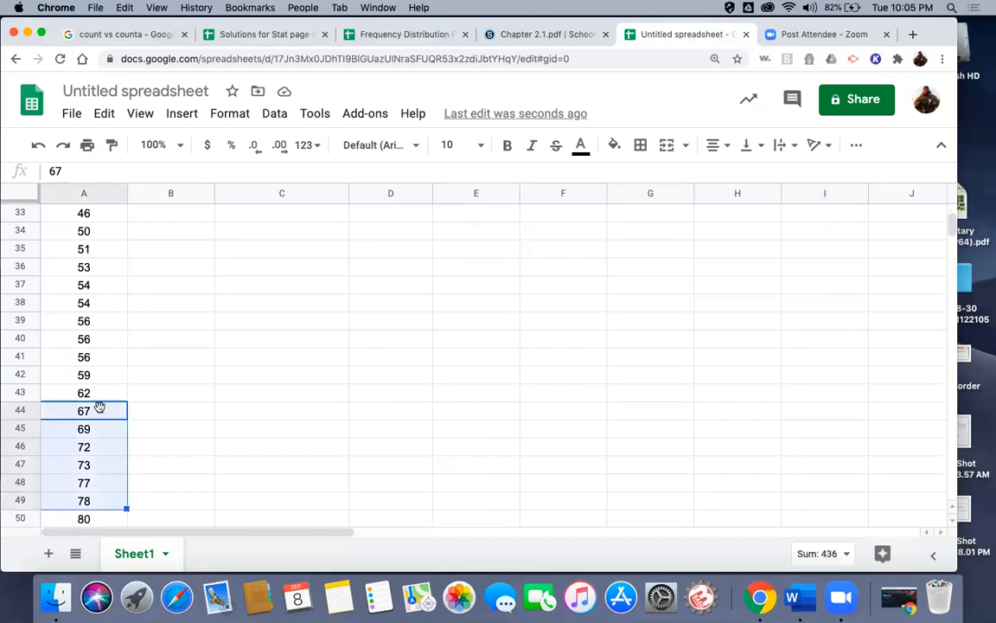
{"action": "scroll", "coordinate": [843, 308], "scroll_direction": "up", "scroll_amount": 6}
{"action": "scroll", "coordinate": [847, 309], "scroll_direction": "up", "scroll_amount": 3}
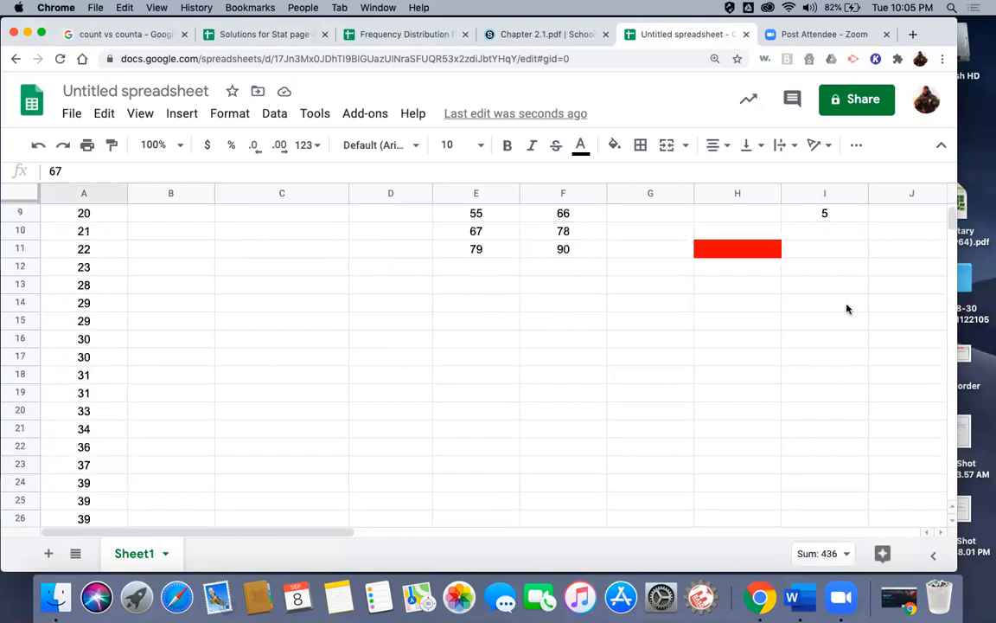
{"action": "left_click", "coordinate": [826, 267]}
{"action": "type", "text": "6"}
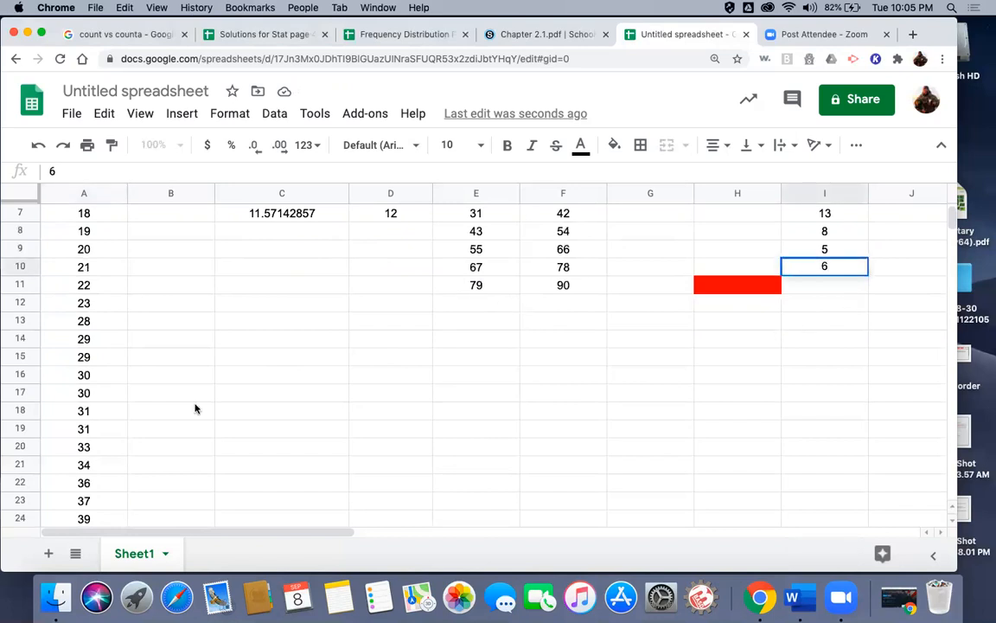
- Count the remaining data values for the 79–90 class (A50:A51) and enter 2 as its frequency in I11
{"action": "scroll", "coordinate": [102, 412], "scroll_direction": "down", "scroll_amount": 15}
{"action": "scroll", "coordinate": [100, 412], "scroll_direction": "up", "scroll_amount": 2}
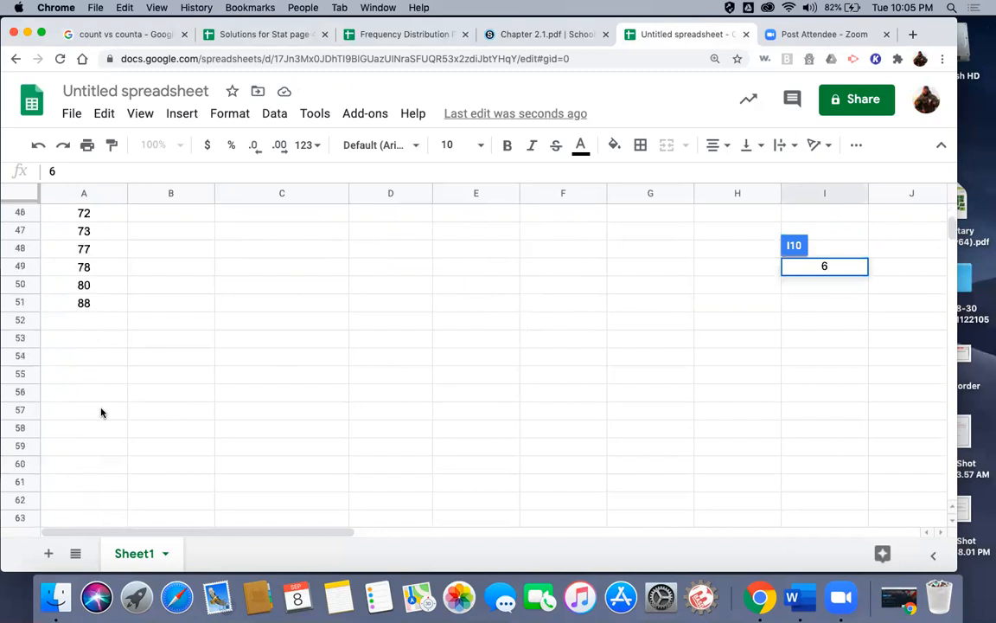
{"action": "scroll", "coordinate": [542, 306], "scroll_direction": "up", "scroll_amount": 15}
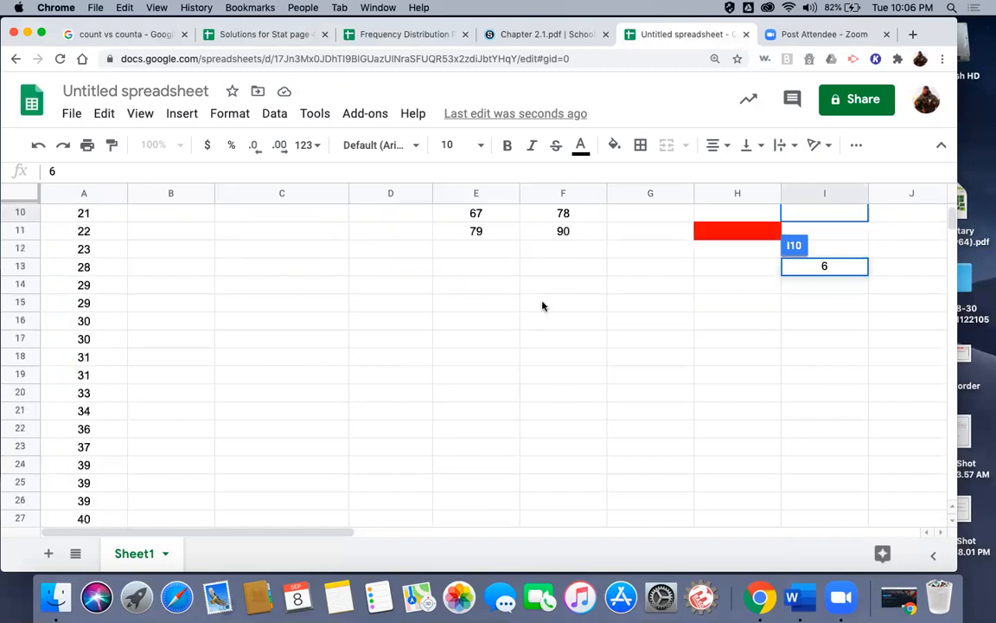
{"action": "scroll", "coordinate": [542, 306], "scroll_direction": "down", "scroll_amount": 1}
{"action": "scroll", "coordinate": [542, 305], "scroll_direction": "down", "scroll_amount": 2}
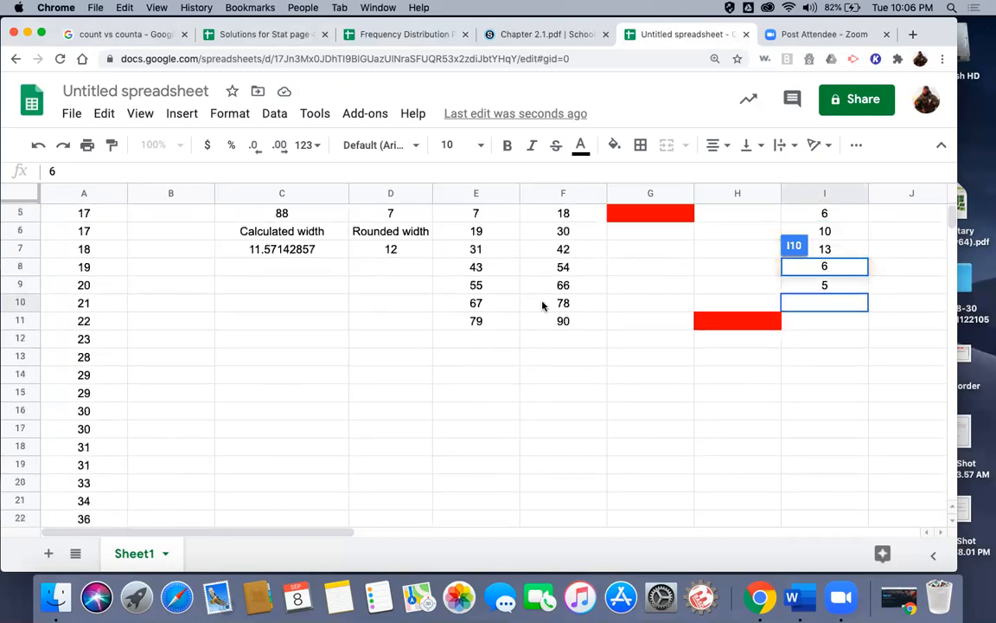
{"action": "key", "text": "Return"}
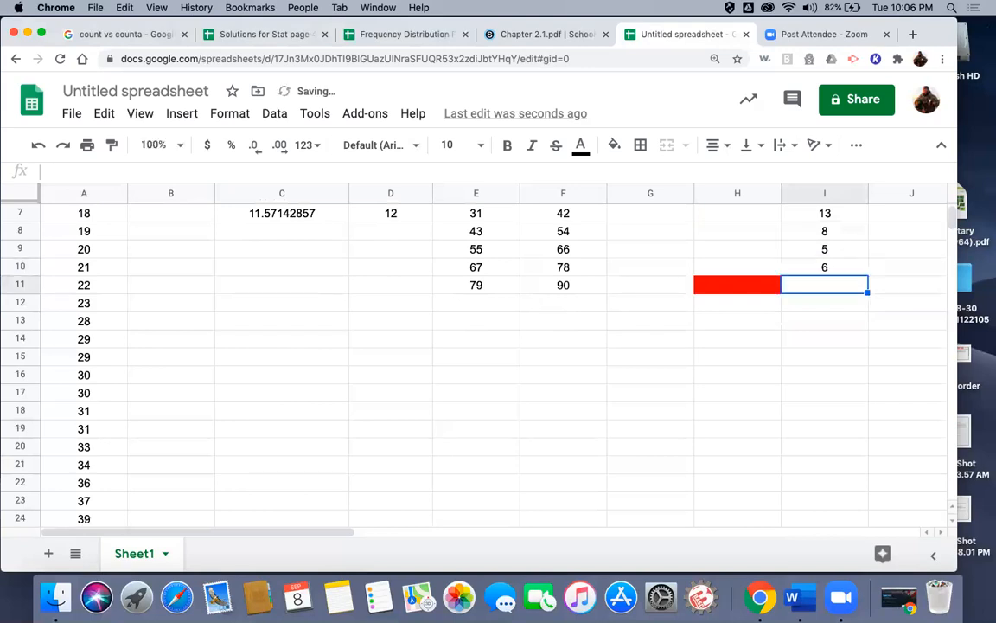
{"action": "type", "text": "2"}
{"action": "key", "text": "Return"}
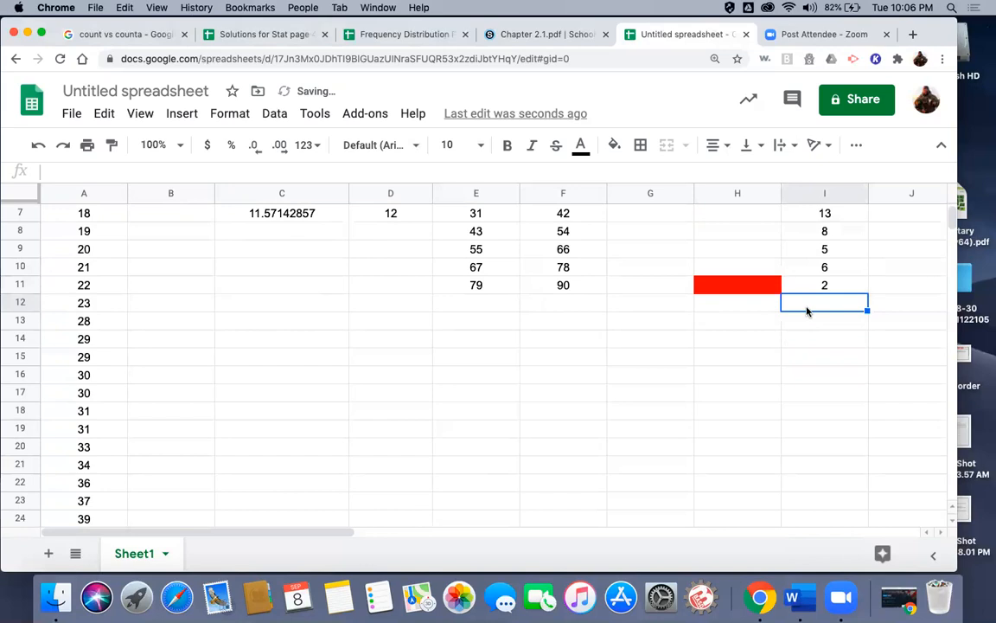
- Compare the frequencies with the textbook's table in Chapter 2.1.pdf and total I5:I11 with a SUM formula in I12
{"action": "left_click", "coordinate": [557, 35]}
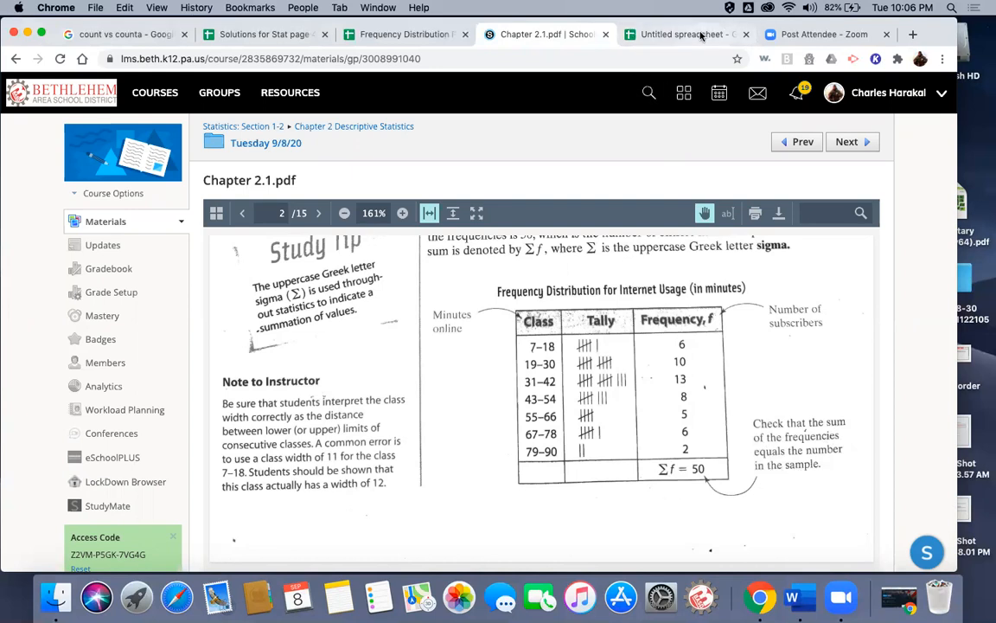
{"action": "left_click", "coordinate": [638, 33]}
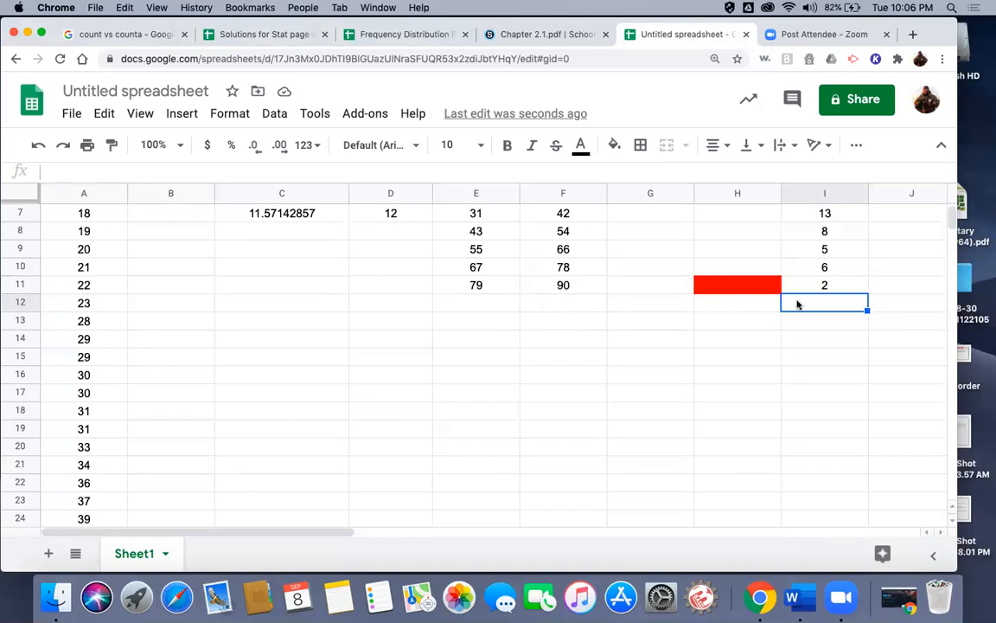
{"action": "type", "text": "=sum("}
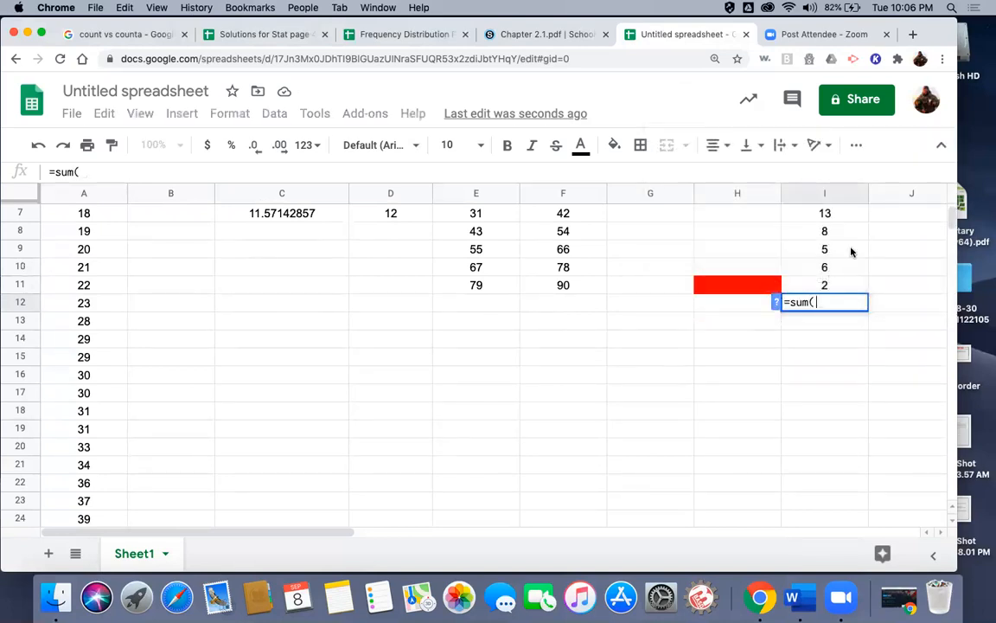
{"action": "scroll", "coordinate": [851, 252], "scroll_direction": "up", "scroll_amount": 3}
{"action": "left_click", "coordinate": [839, 251]}
{"action": "left_click_drag", "start_coordinate": [844, 269], "coordinate": [826, 356]}
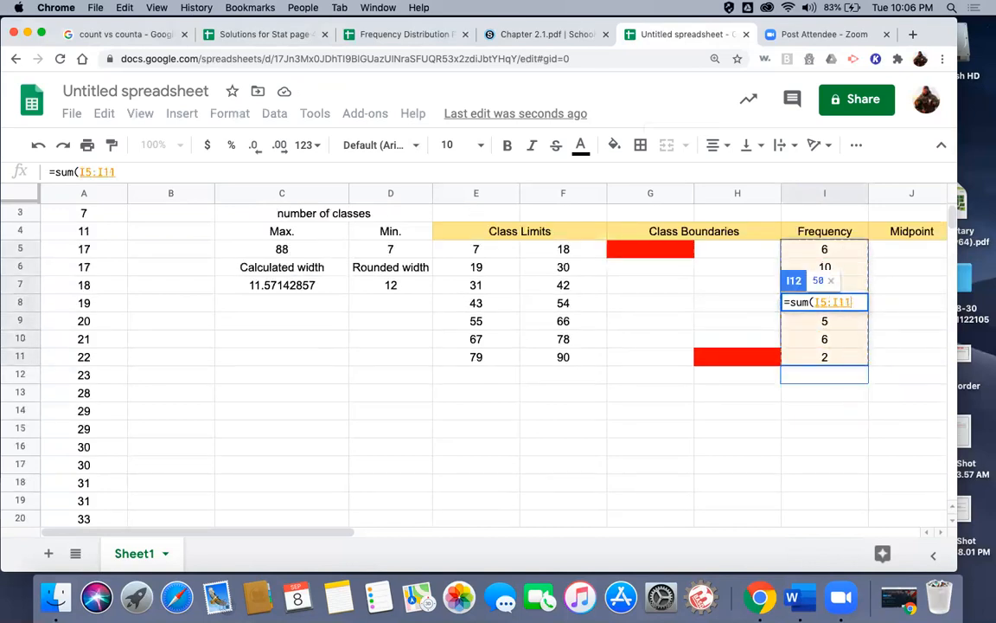
{"action": "key", "text": "Return"}
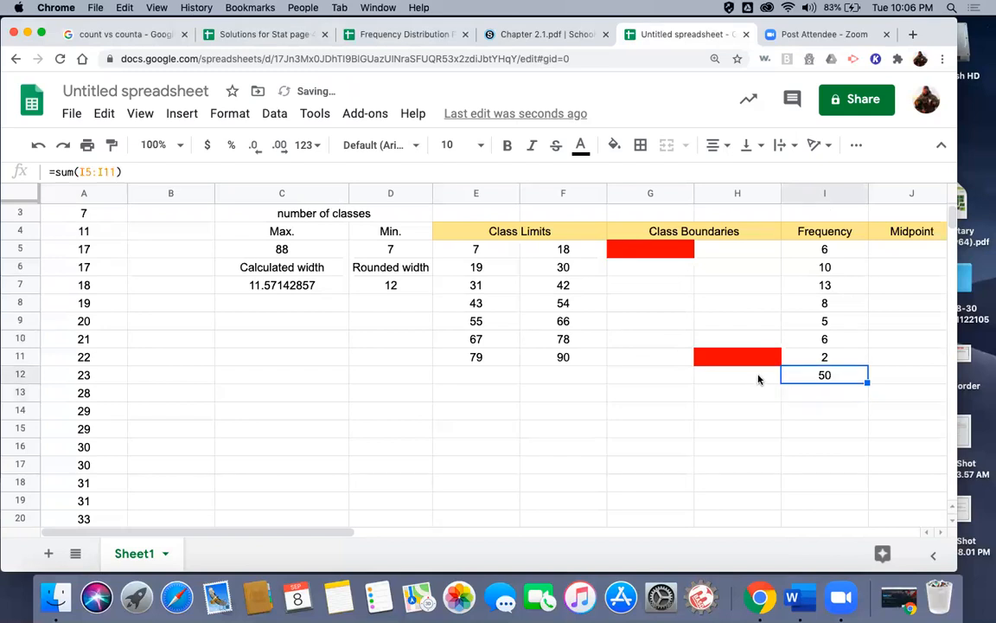
- Label the frequency total by entering "Sum =" in H12, and check the total's formula in I12
{"action": "left_click", "coordinate": [756, 379]}
{"action": "type", "text": "Su"}
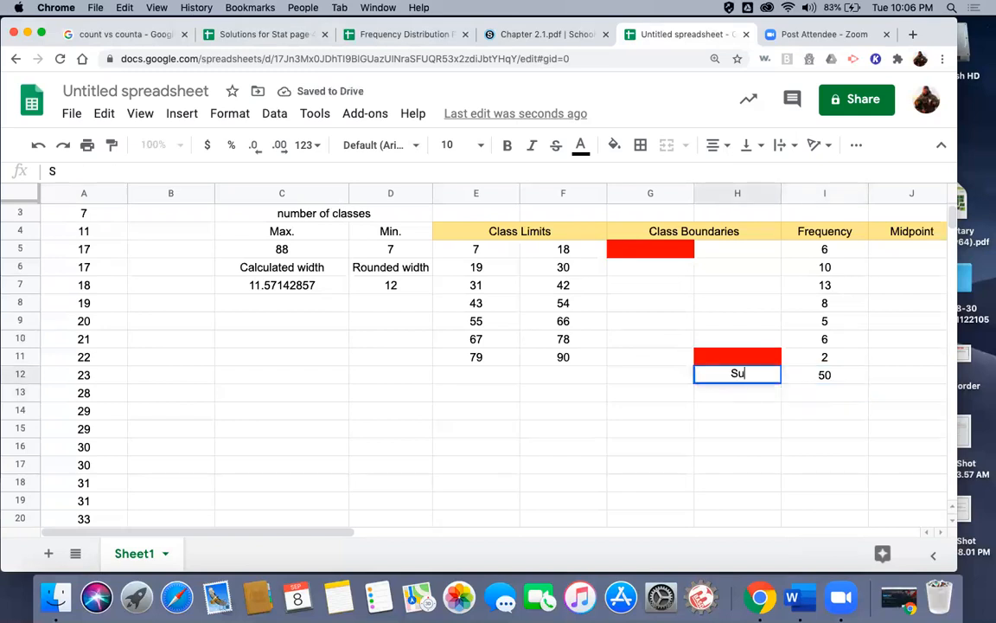
{"action": "type", "text": "m="}
{"action": "key", "text": "BackSpace"}
{"action": "type", "text": "="}
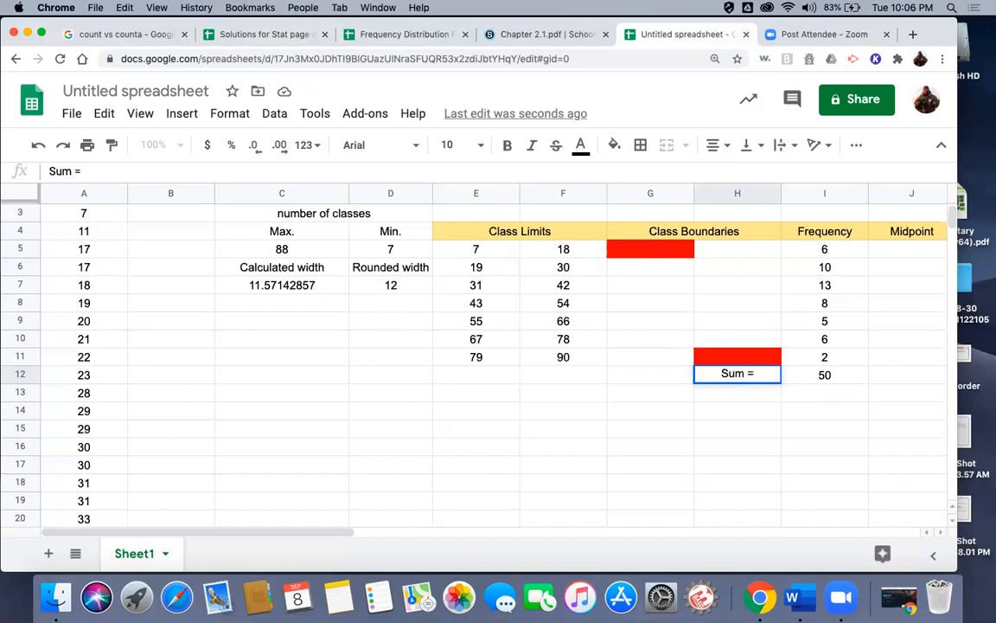
{"action": "left_click", "coordinate": [815, 399]}
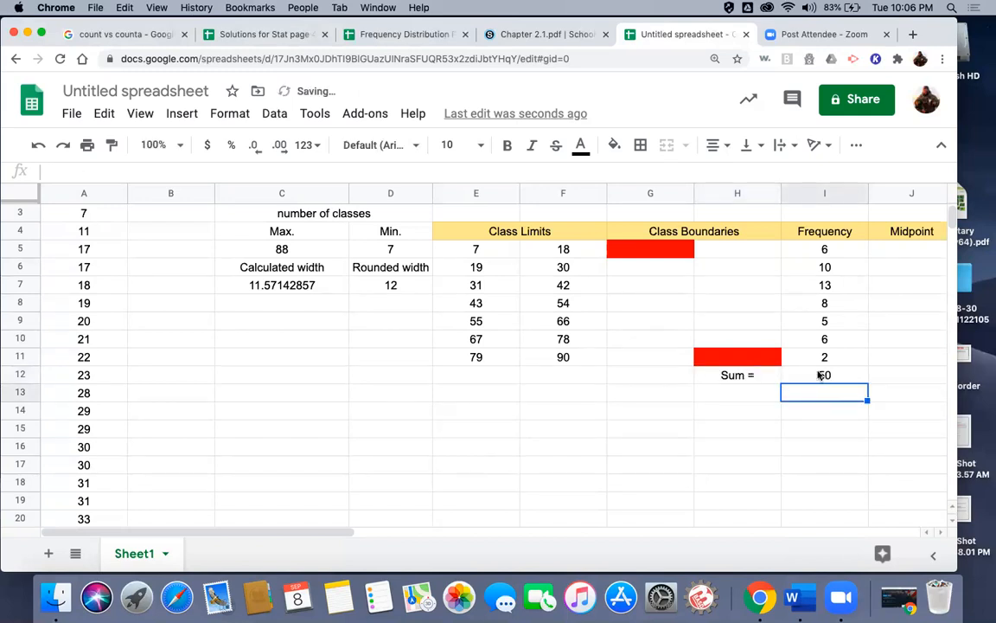
{"action": "left_click", "coordinate": [824, 375]}
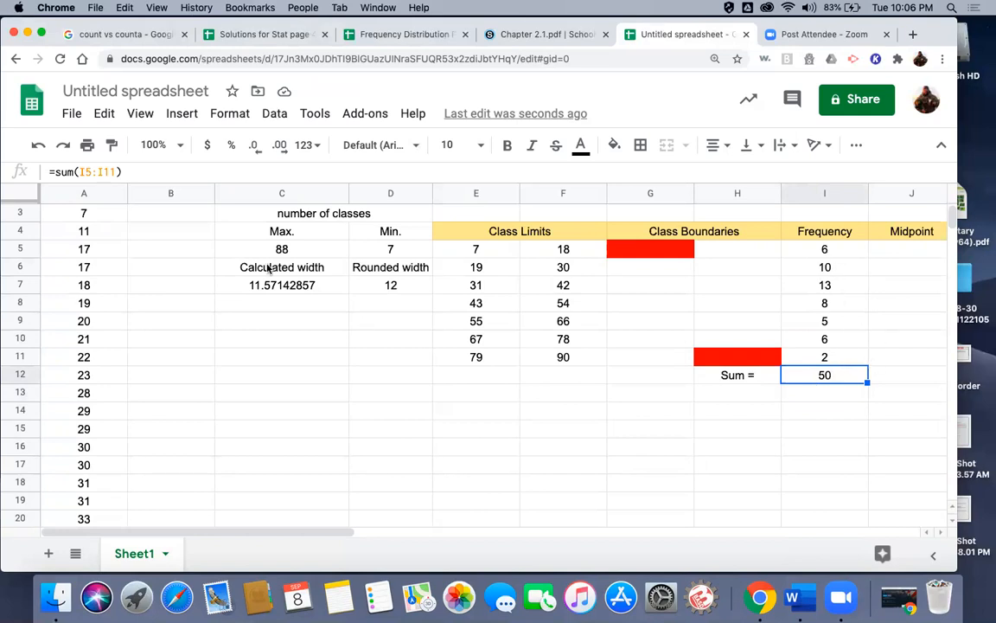
- Calculate the first class's midpoint in J5 with the formula =(E5+F5)/2
{"action": "scroll", "coordinate": [269, 269], "scroll_direction": "up", "scroll_amount": 1}
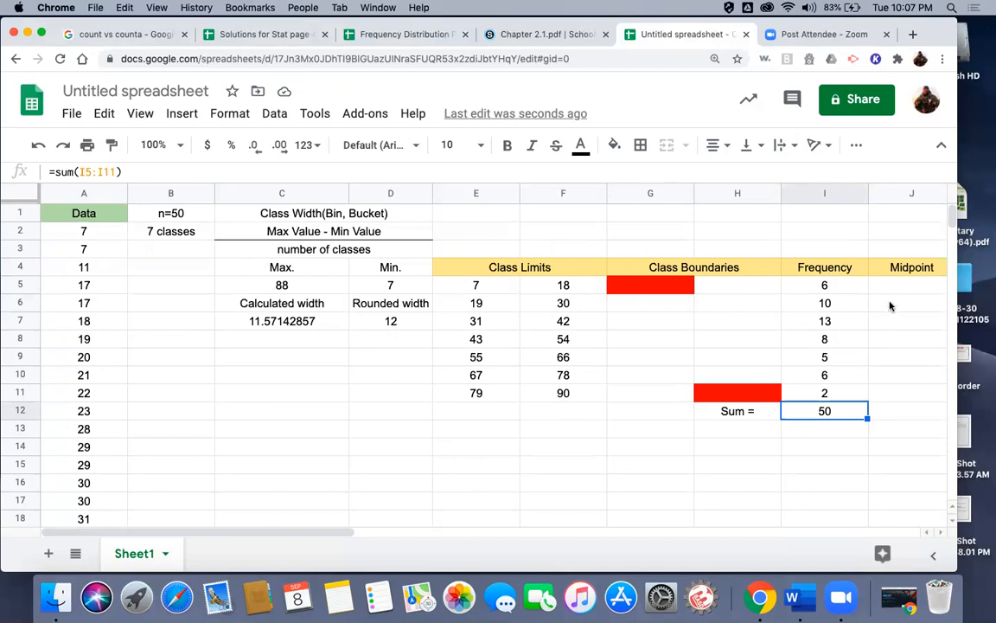
{"action": "scroll", "coordinate": [830, 286], "scroll_direction": "right", "scroll_amount": 4}
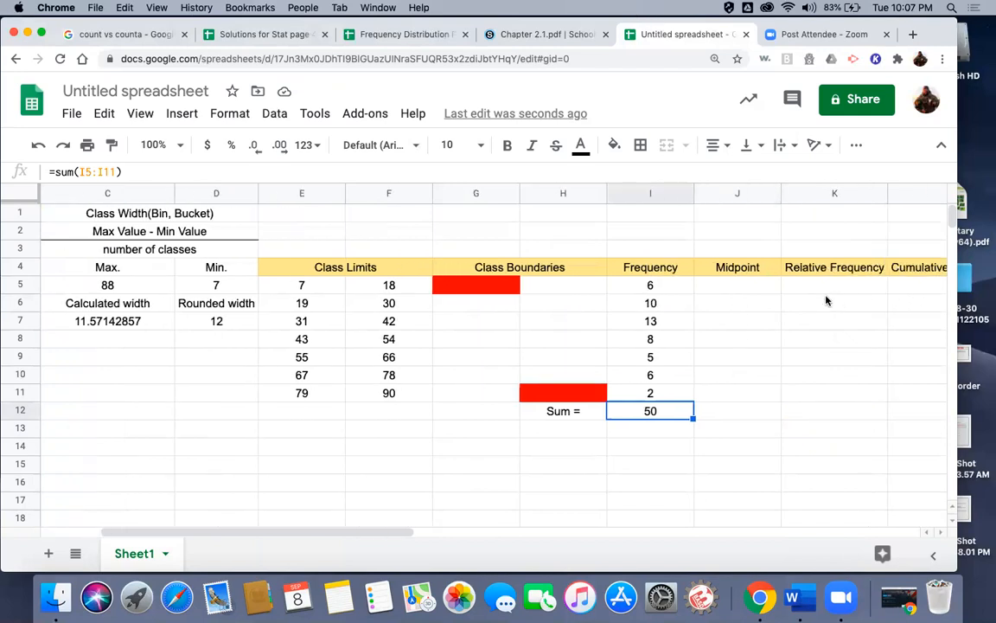
{"action": "left_click", "coordinate": [714, 234]}
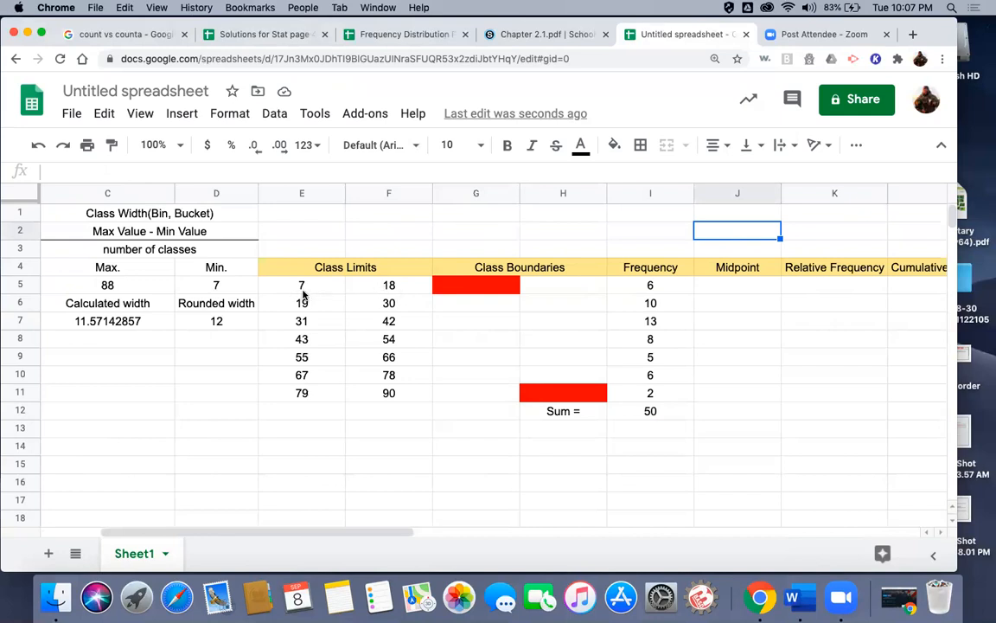
{"action": "left_click", "coordinate": [723, 291]}
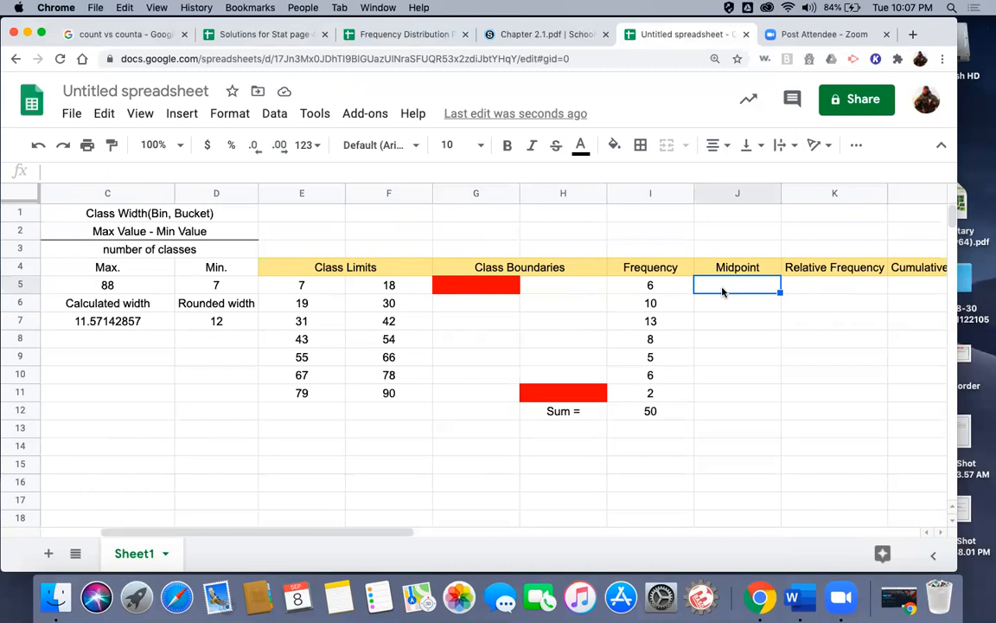
{"action": "type", "text": "=("}
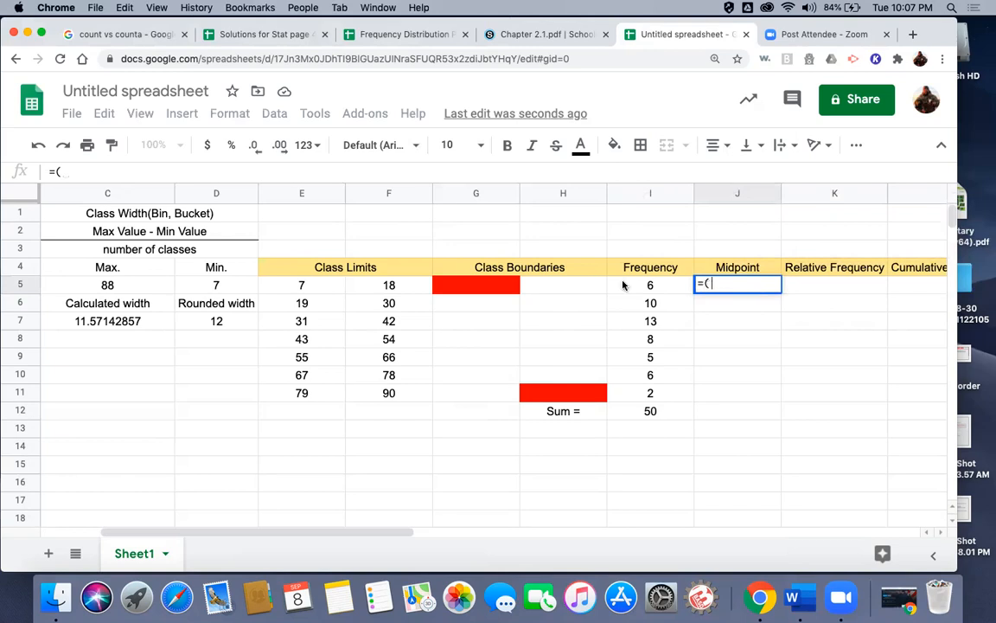
{"action": "left_click", "coordinate": [305, 288]}
{"action": "type", "text": "+"}
{"action": "left_click", "coordinate": [369, 288]}
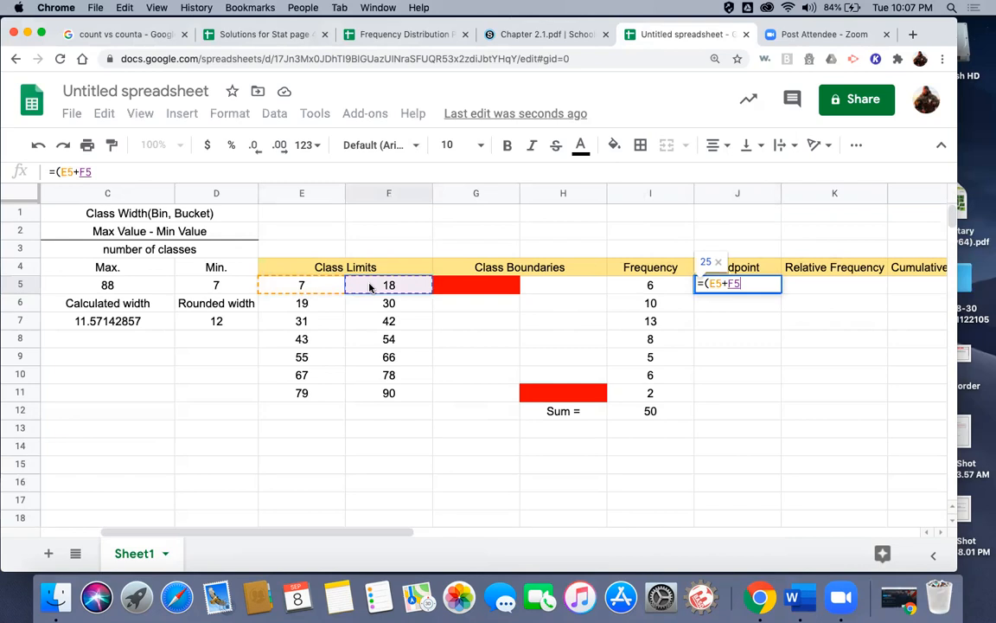
{"action": "type", "text": ")"}
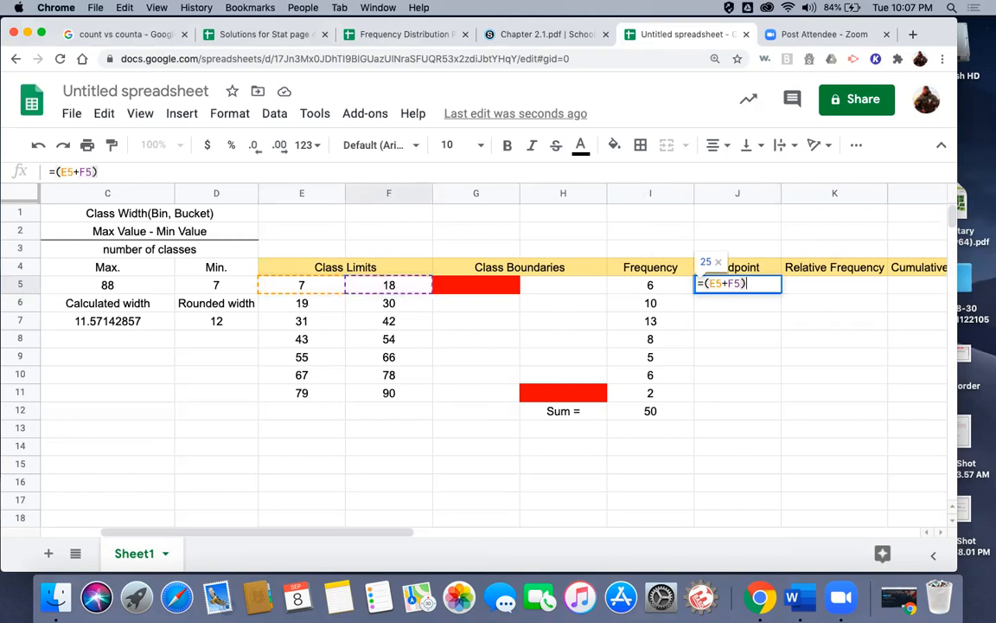
{"action": "type", "text": "/"}
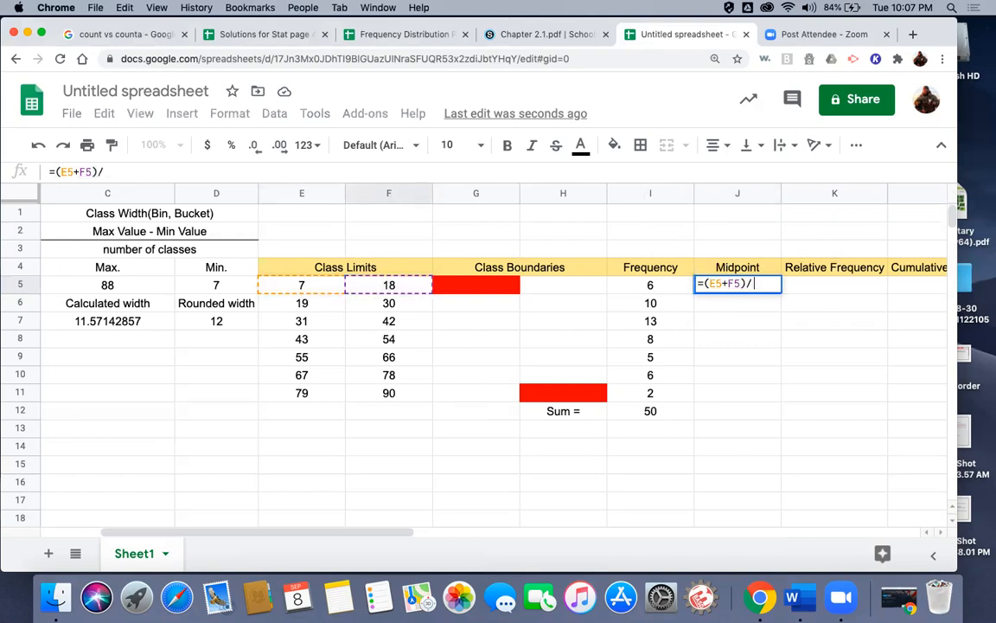
{"action": "type", "text": "2"}
{"action": "key", "text": "Return"}
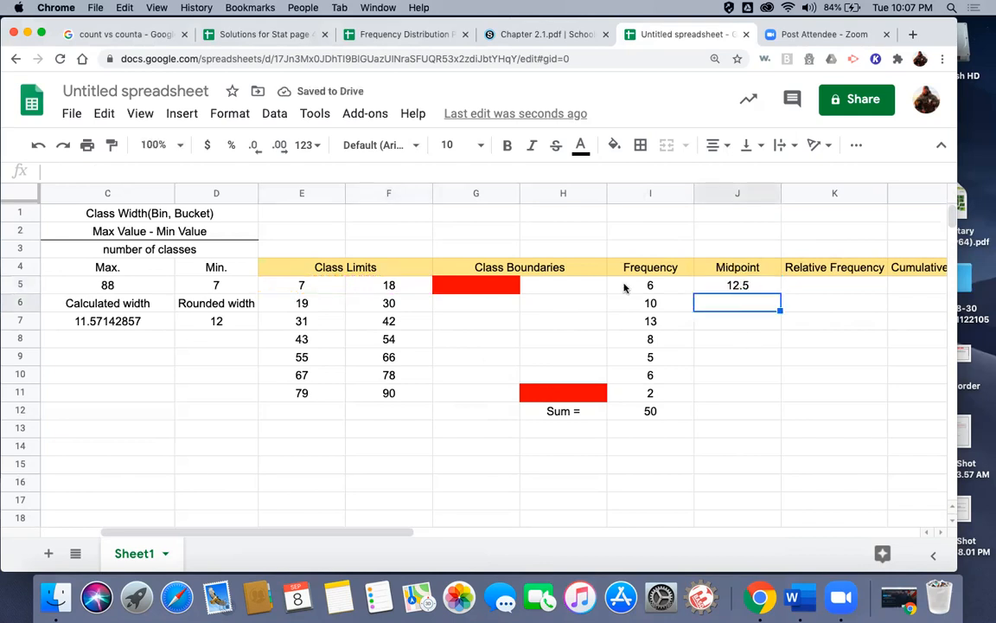
- Fill the midpoint formula from J5 down to J11 and check the copied formula in J7
{"action": "left_click", "coordinate": [740, 285]}
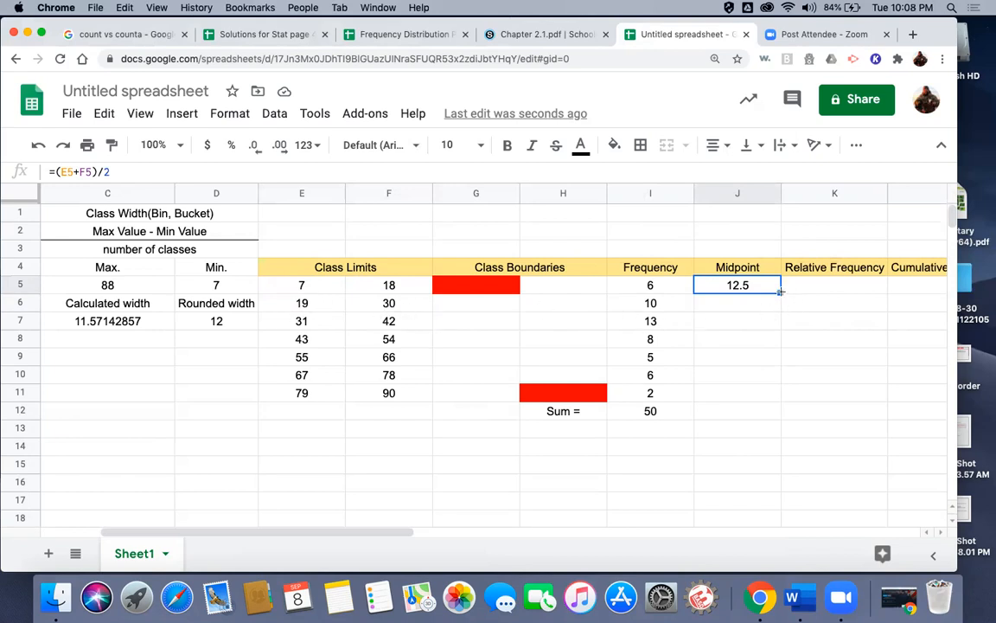
{"action": "left_click_drag", "start_coordinate": [781, 291], "coordinate": [776, 399]}
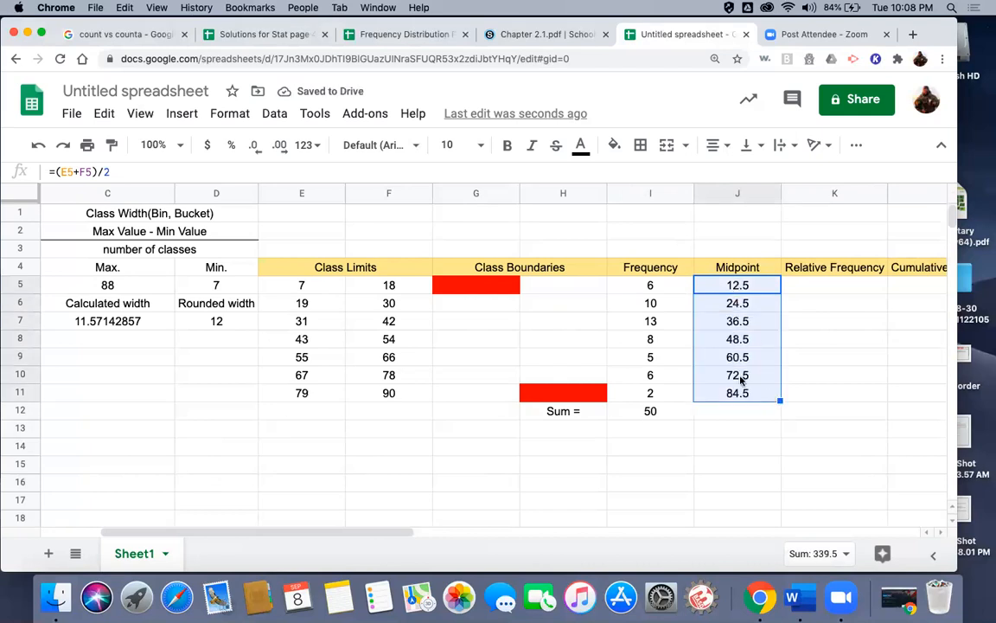
{"action": "left_click", "coordinate": [734, 322]}
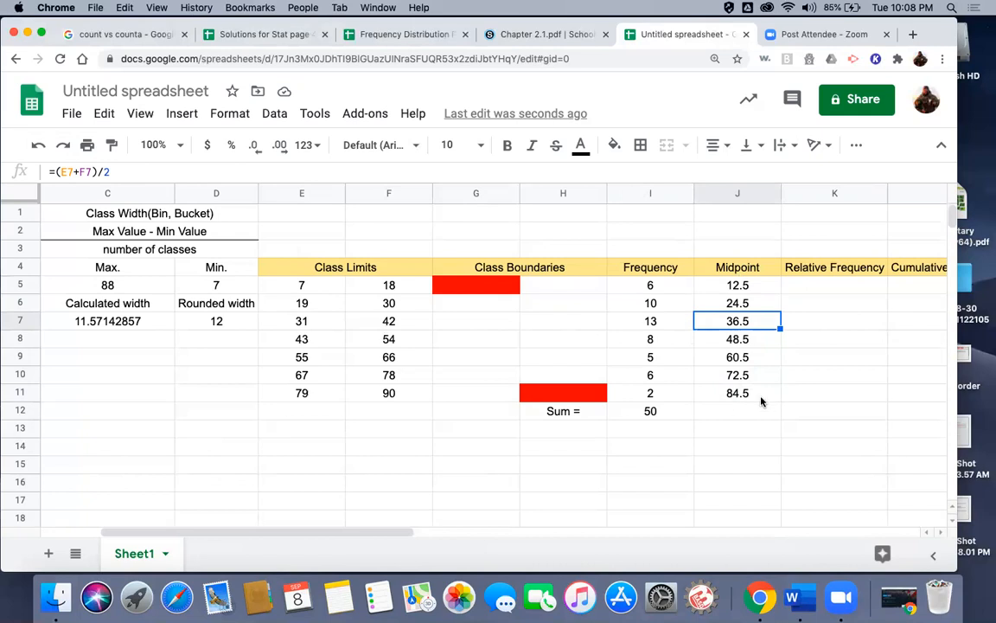
- Switch to Chapter 2.1.pdf and review the relative frequency definition and the worked relative frequency examples
{"action": "left_click", "coordinate": [834, 287]}
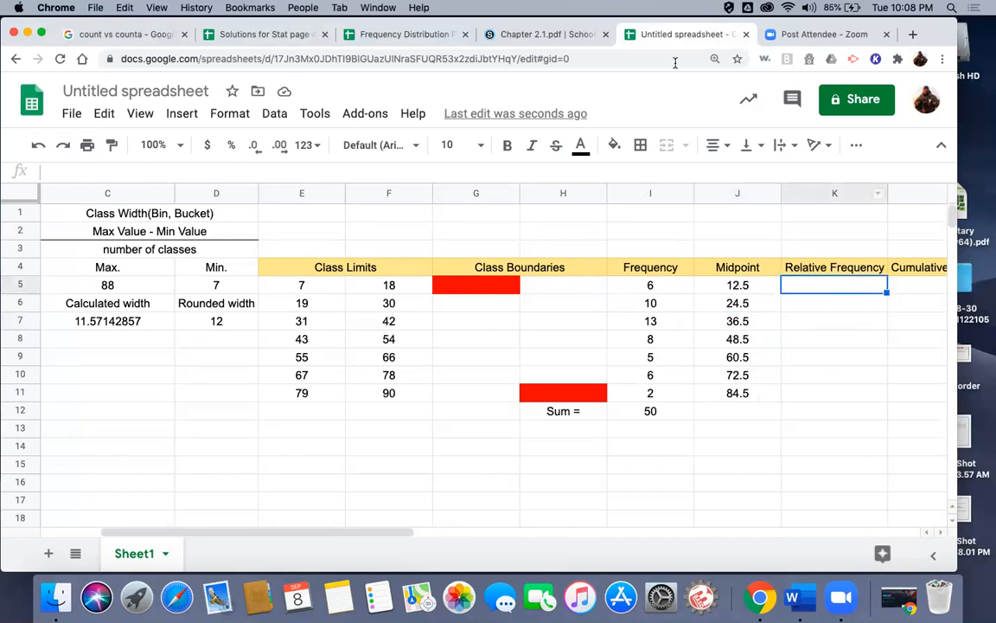
{"action": "left_click", "coordinate": [529, 36]}
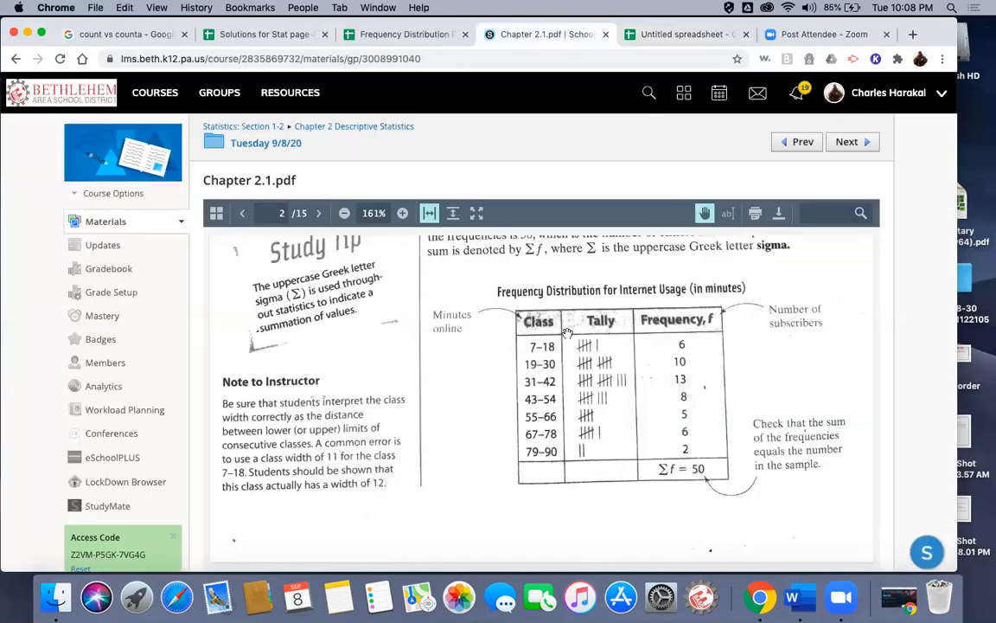
{"action": "scroll", "coordinate": [573, 345], "scroll_direction": "down", "scroll_amount": 5}
{"action": "scroll", "coordinate": [572, 345], "scroll_direction": "down", "scroll_amount": 10}
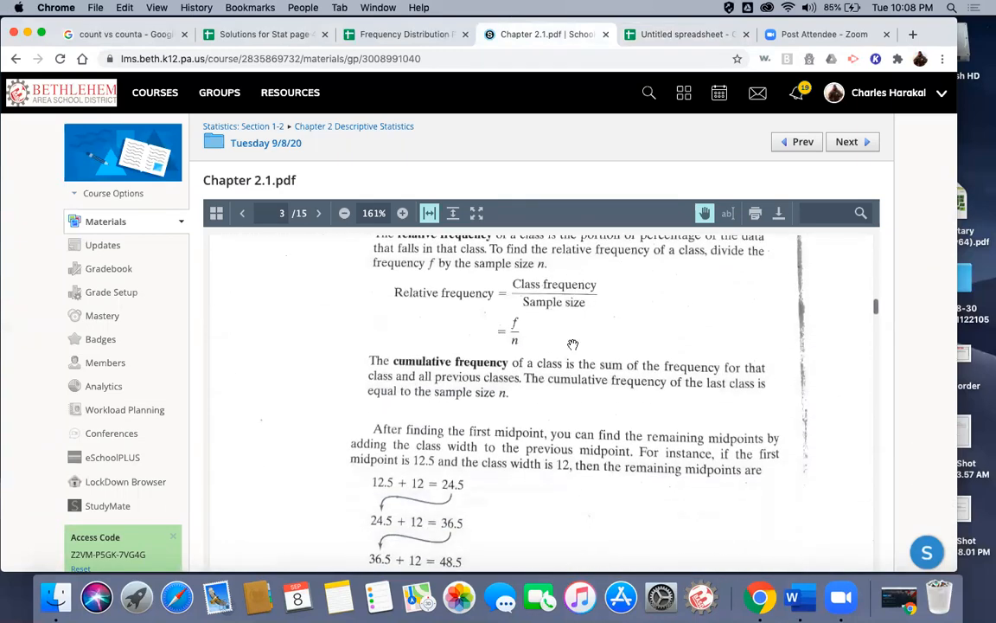
{"action": "scroll", "coordinate": [573, 345], "scroll_direction": "down", "scroll_amount": 8}
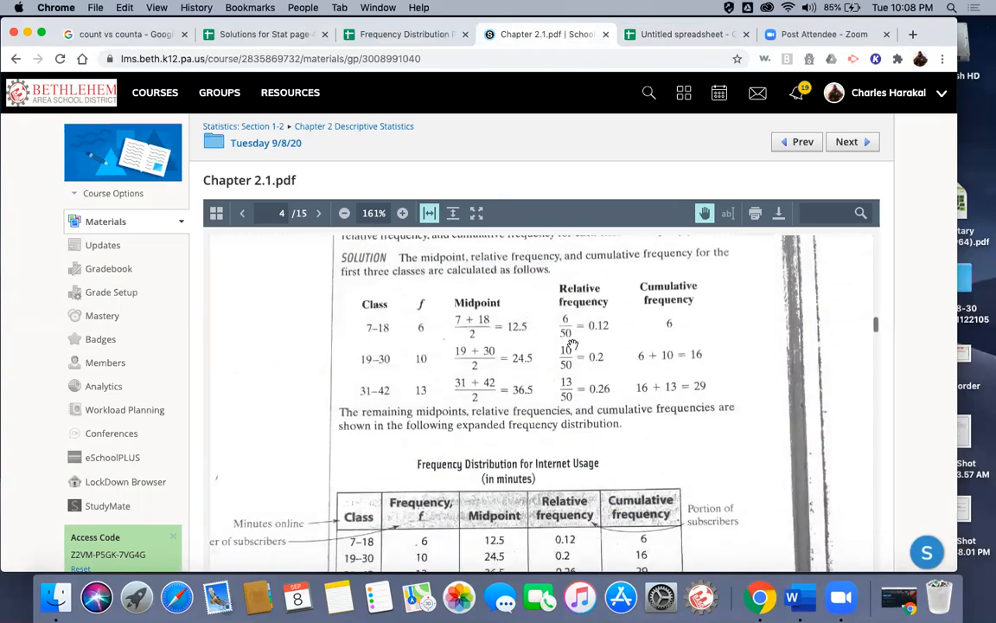
{"action": "scroll", "coordinate": [573, 345], "scroll_direction": "up", "scroll_amount": 10}
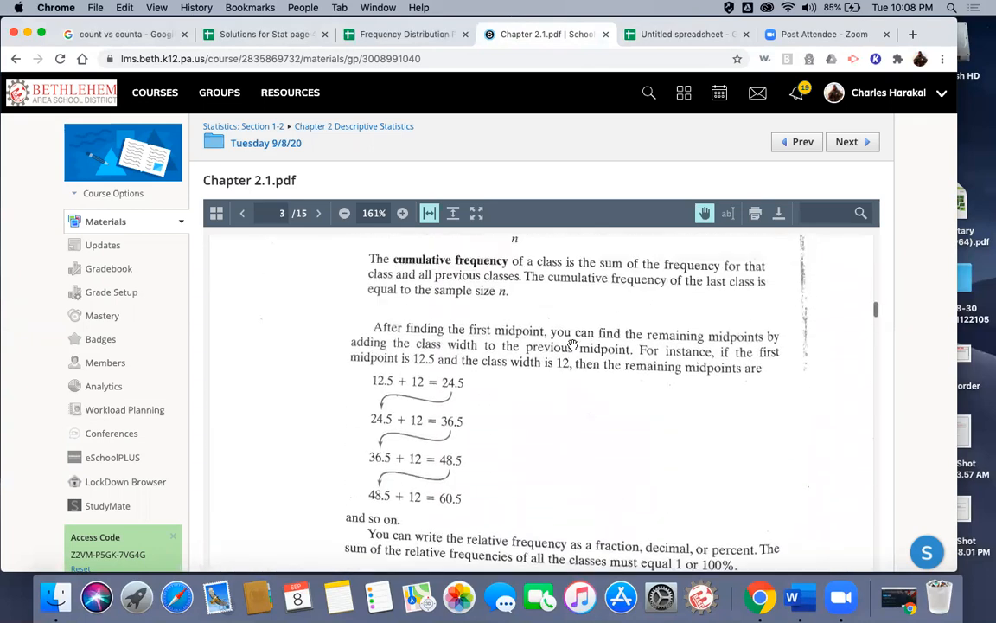
{"action": "scroll", "coordinate": [573, 345], "scroll_direction": "up", "scroll_amount": 2}
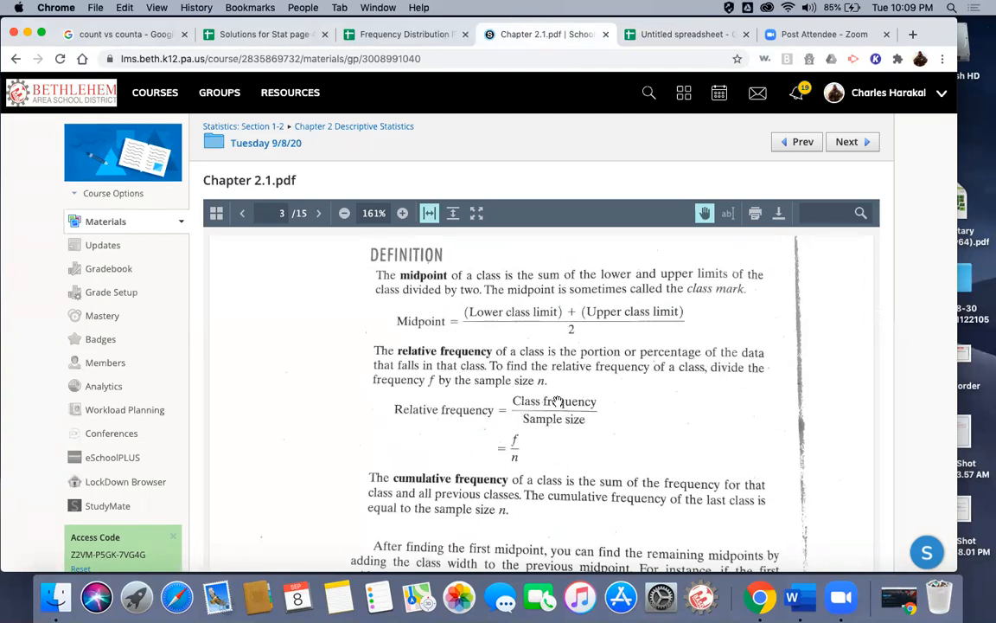
- Return to the untitled spreadsheet and calculate the first class's relative frequency in K5 with the formula =I5/50
{"action": "left_click", "coordinate": [676, 35]}
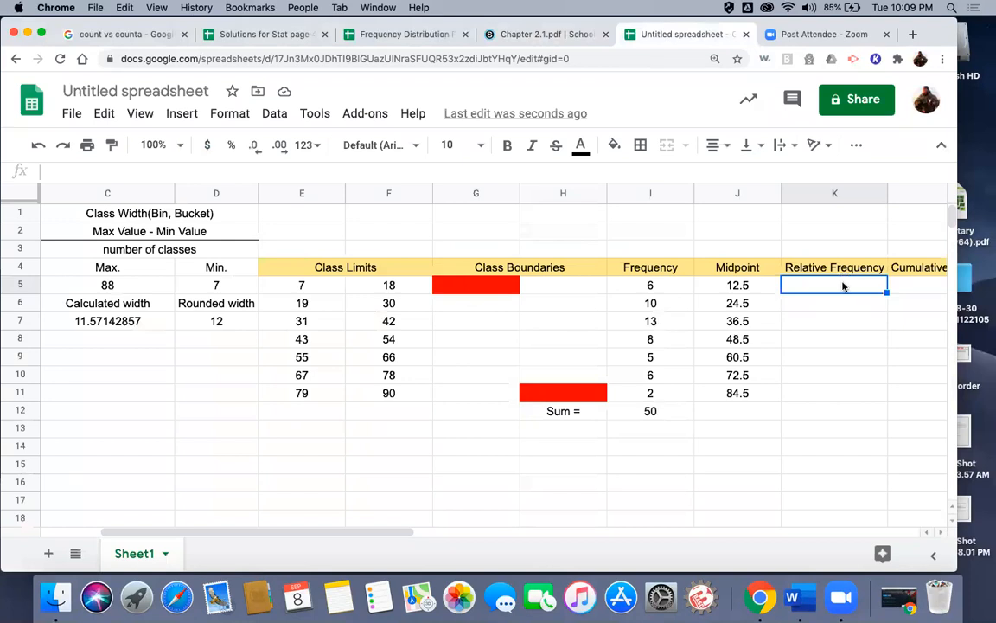
{"action": "type", "text": "="}
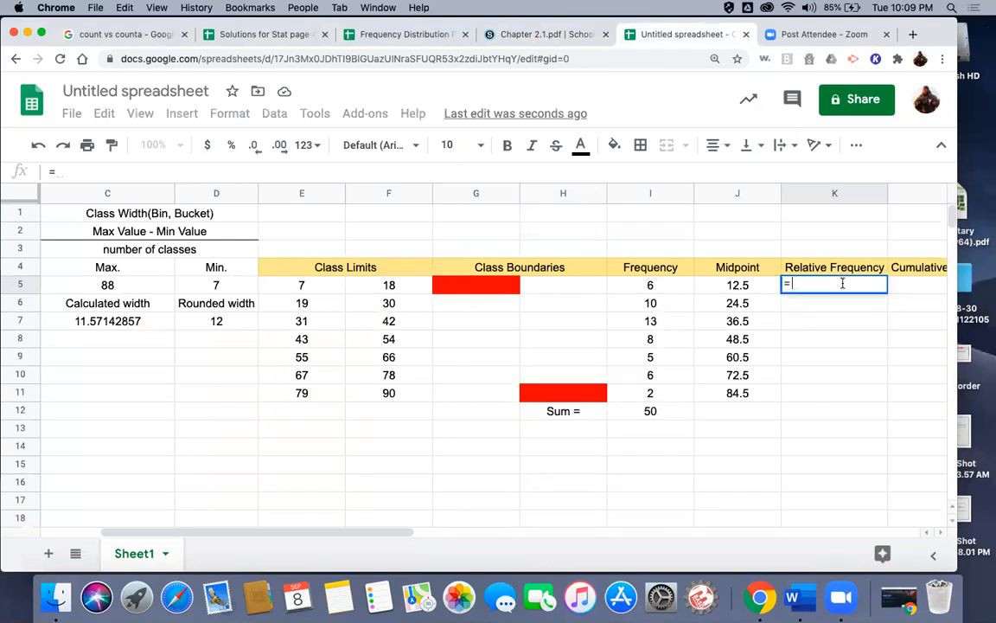
{"action": "left_click", "coordinate": [661, 290]}
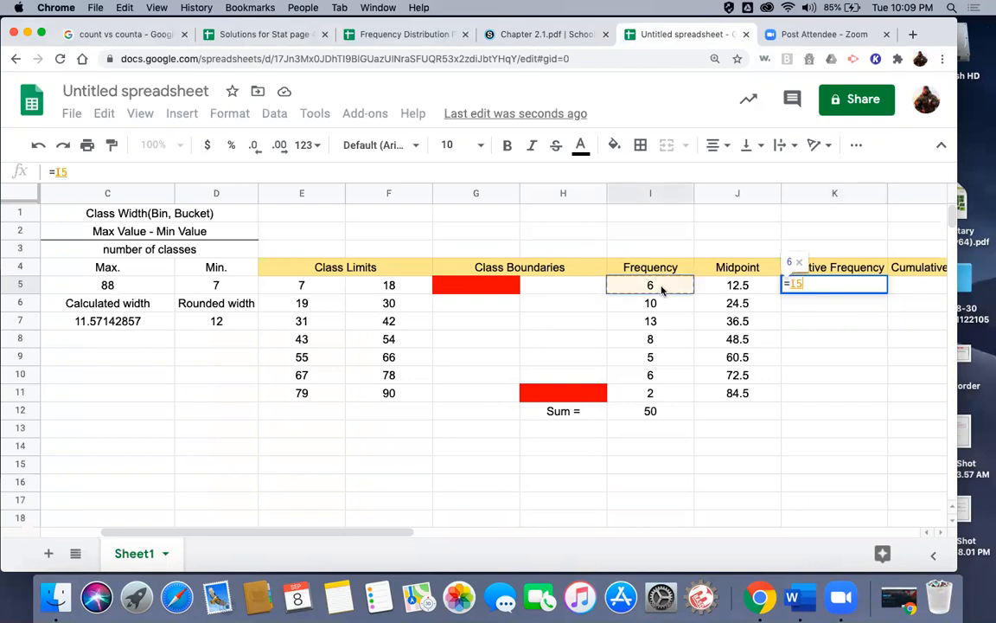
{"action": "type", "text": "/"}
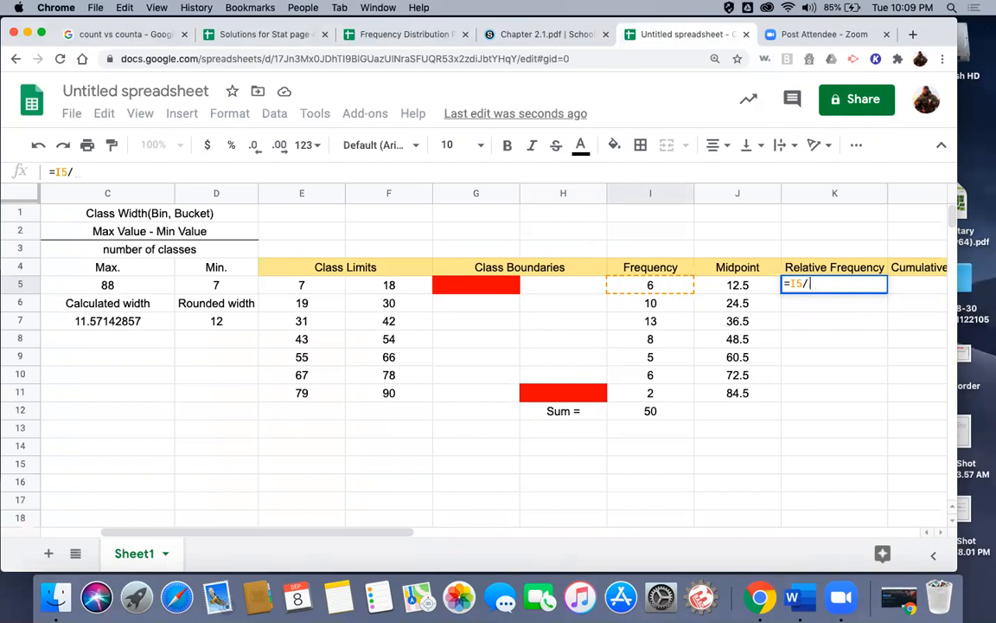
{"action": "type", "text": "50"}
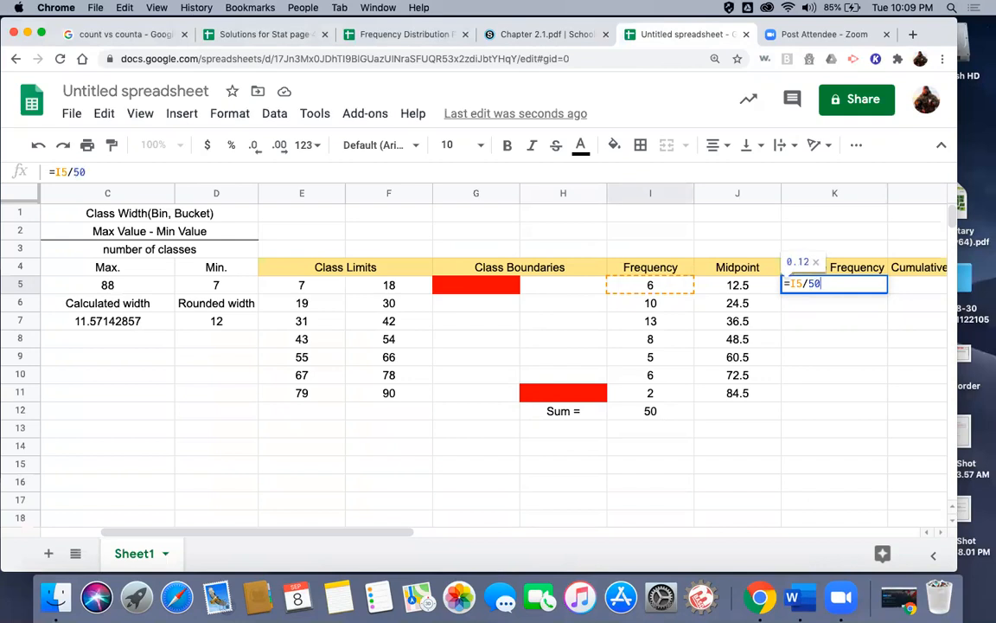
{"action": "key", "text": "Return"}
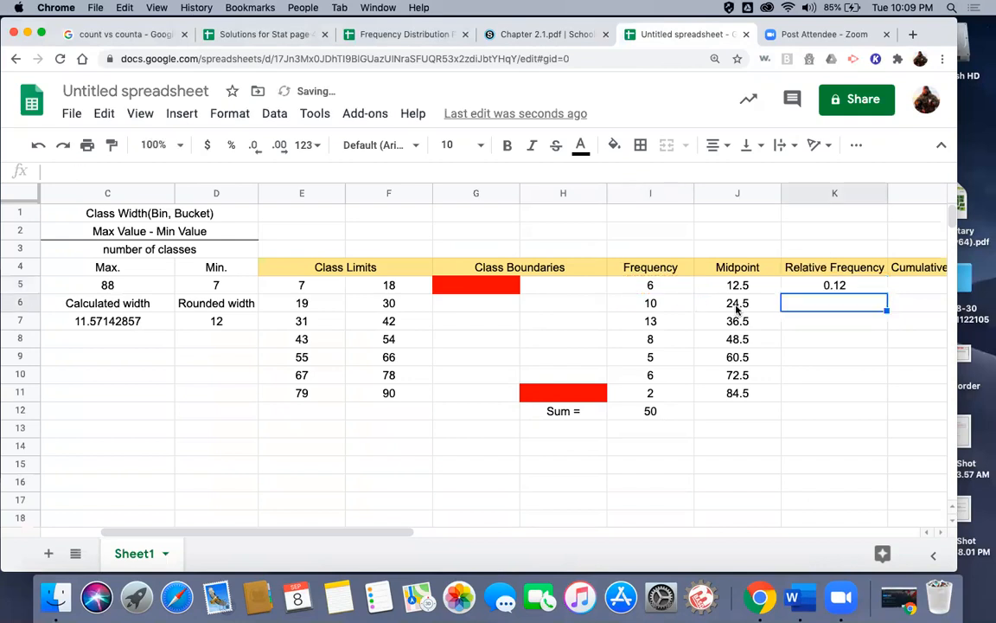
- Fill the relative frequency formula from K5 down to K11, checking the copied formula in K6
{"action": "left_click", "coordinate": [852, 286]}
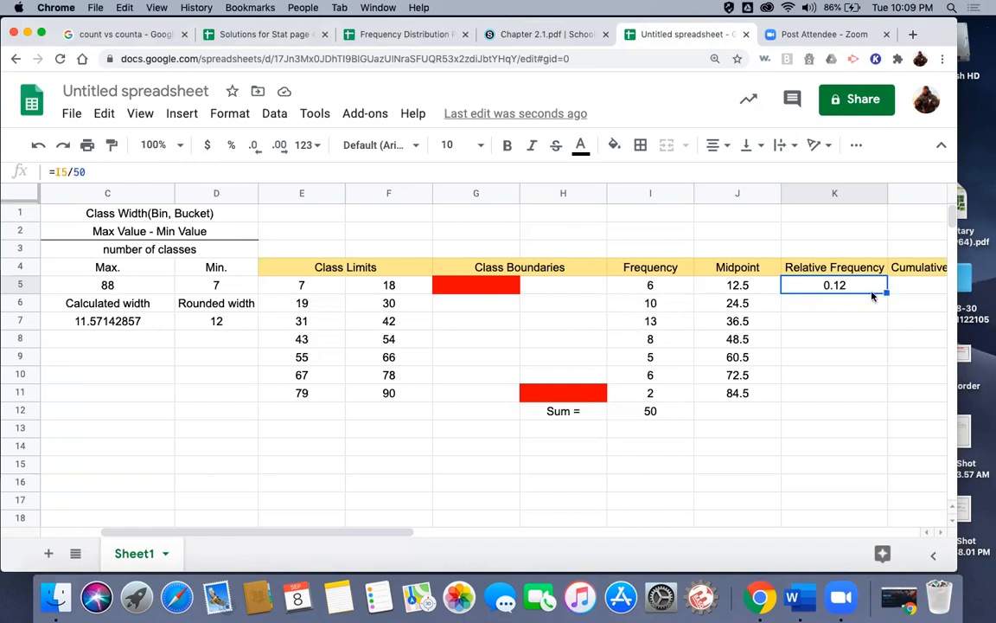
{"action": "left_click_drag", "start_coordinate": [885, 292], "coordinate": [886, 306]}
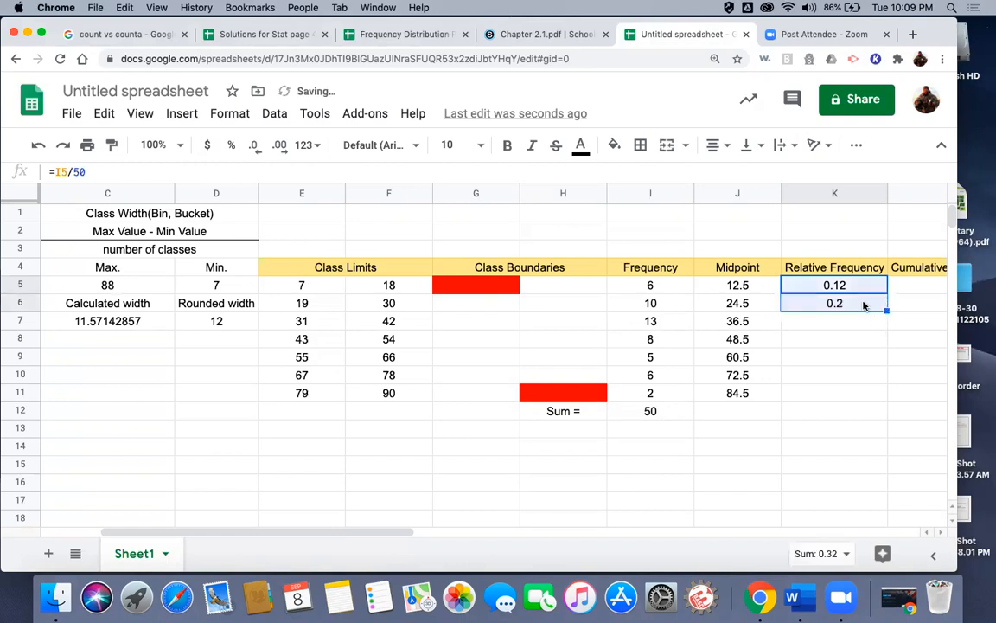
{"action": "left_click", "coordinate": [863, 306]}
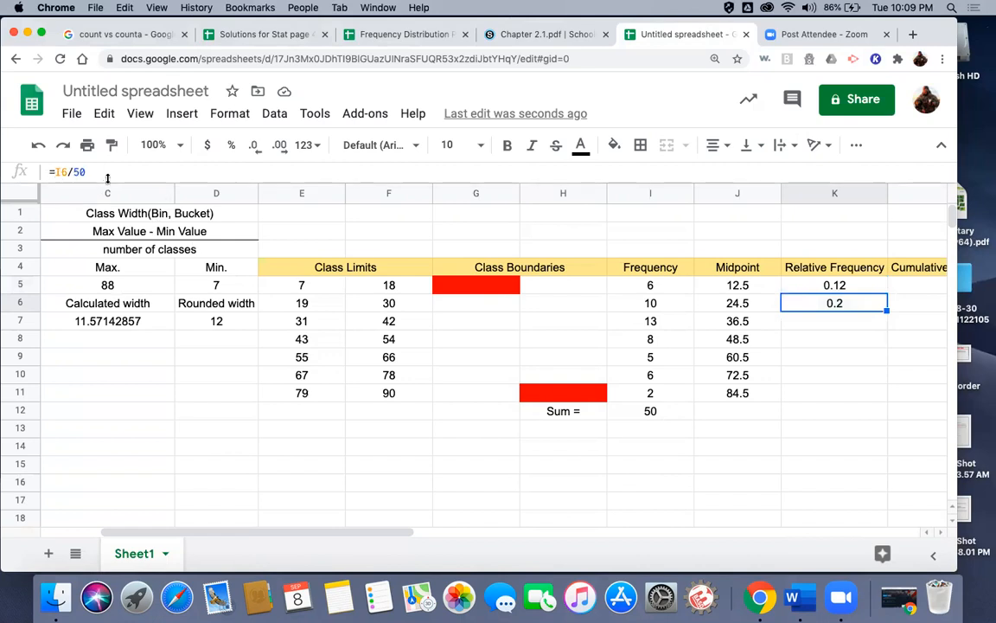
{"action": "left_click_drag", "start_coordinate": [887, 310], "coordinate": [888, 392]}
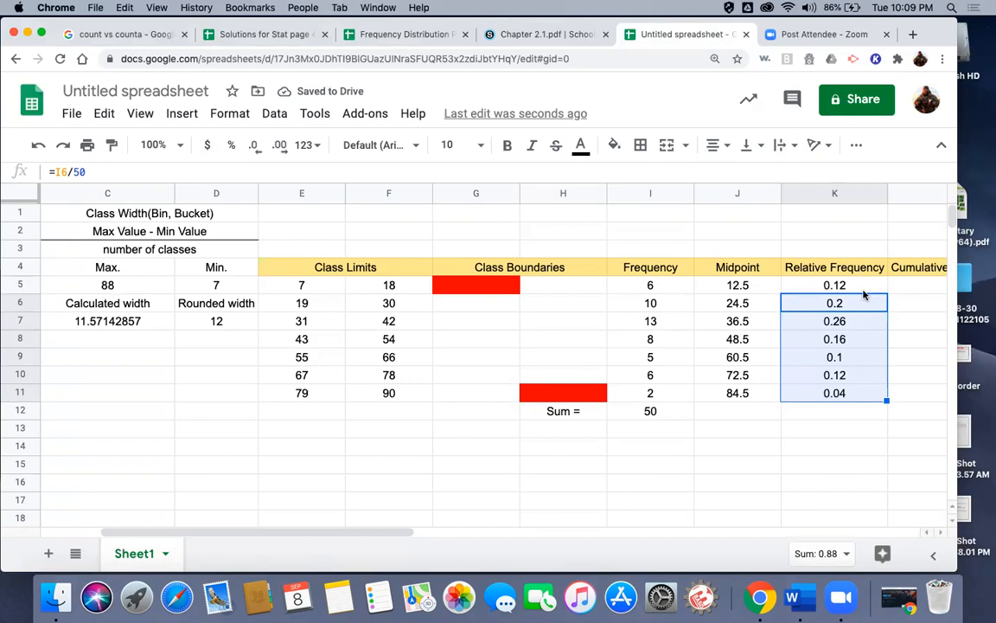
{"action": "left_click", "coordinate": [871, 287]}
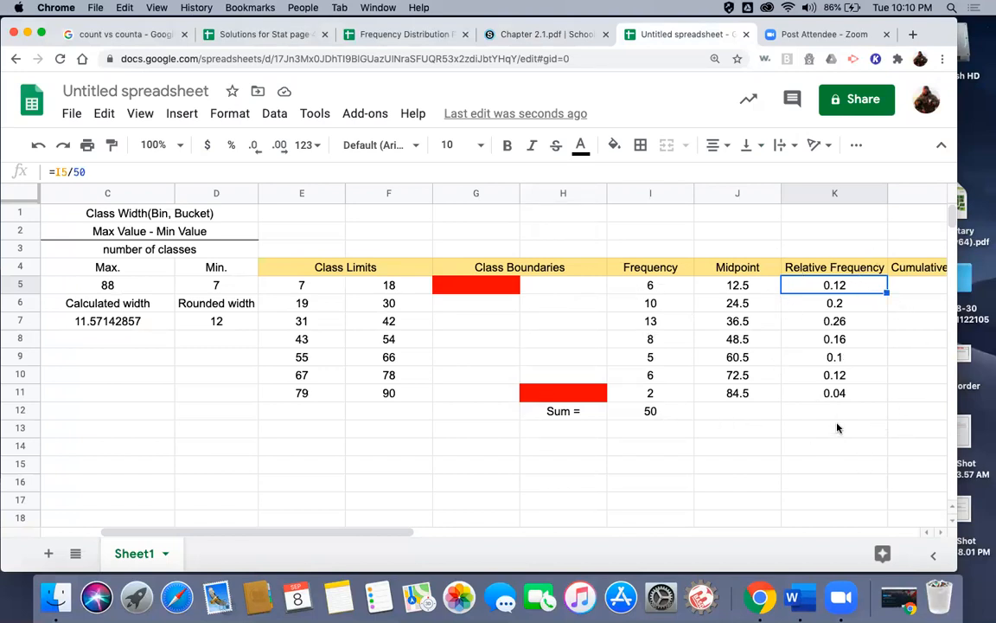
- Total the relative frequencies in K12 with the formula =sum(K5:K11)
{"action": "left_click", "coordinate": [812, 416]}
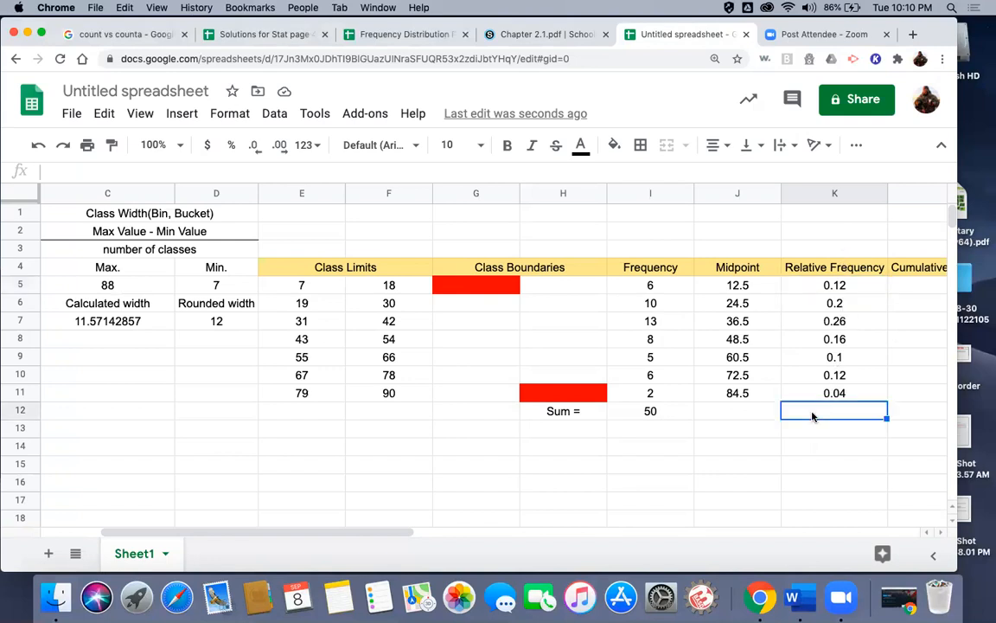
{"action": "type", "text": "=sum("}
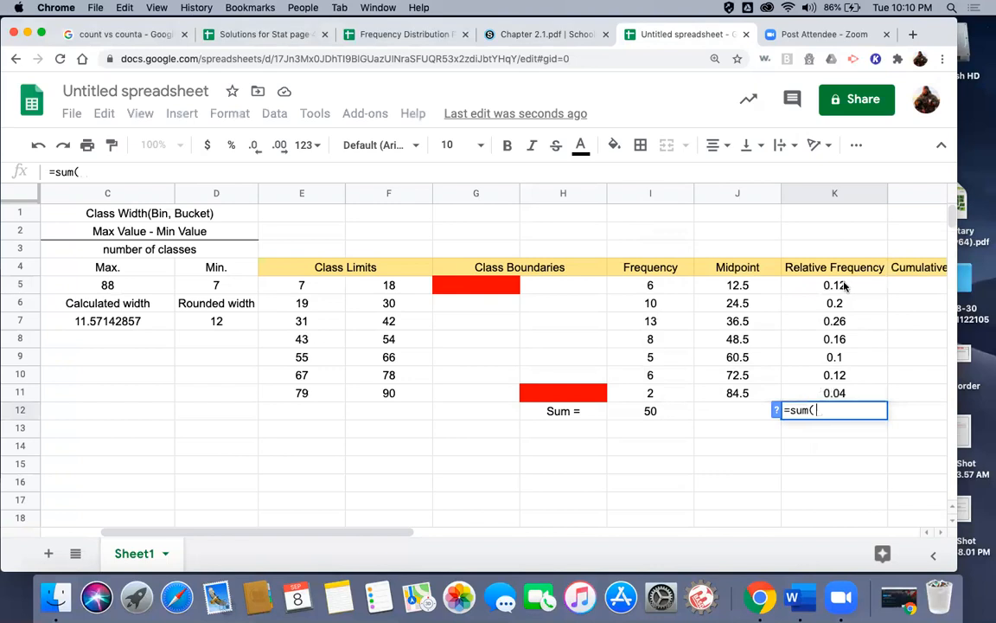
{"action": "left_click_drag", "start_coordinate": [845, 284], "coordinate": [854, 393]}
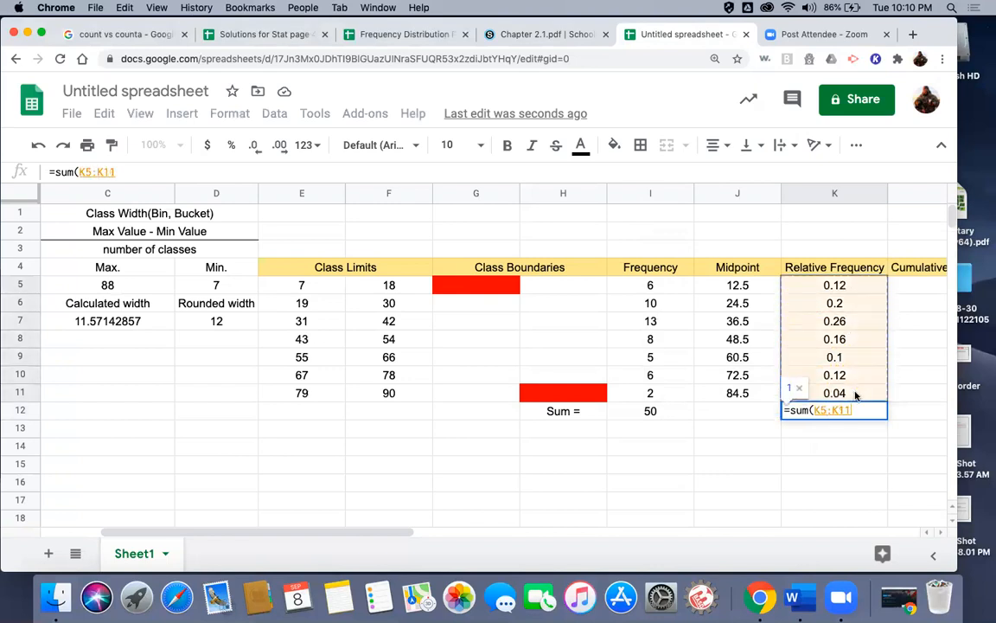
{"action": "type", "text": ")"}
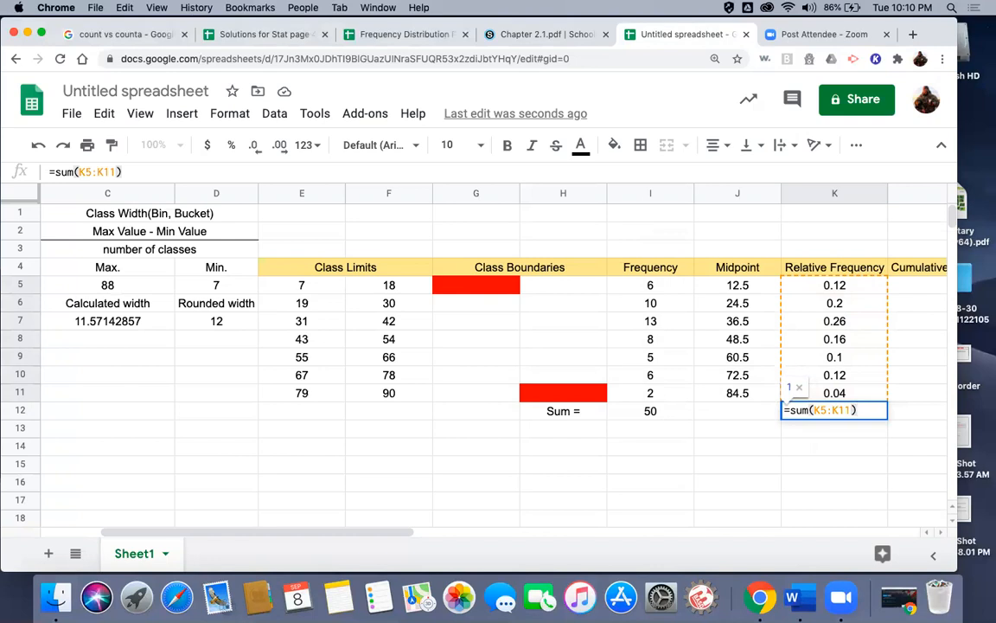
{"action": "key", "text": "Return"}
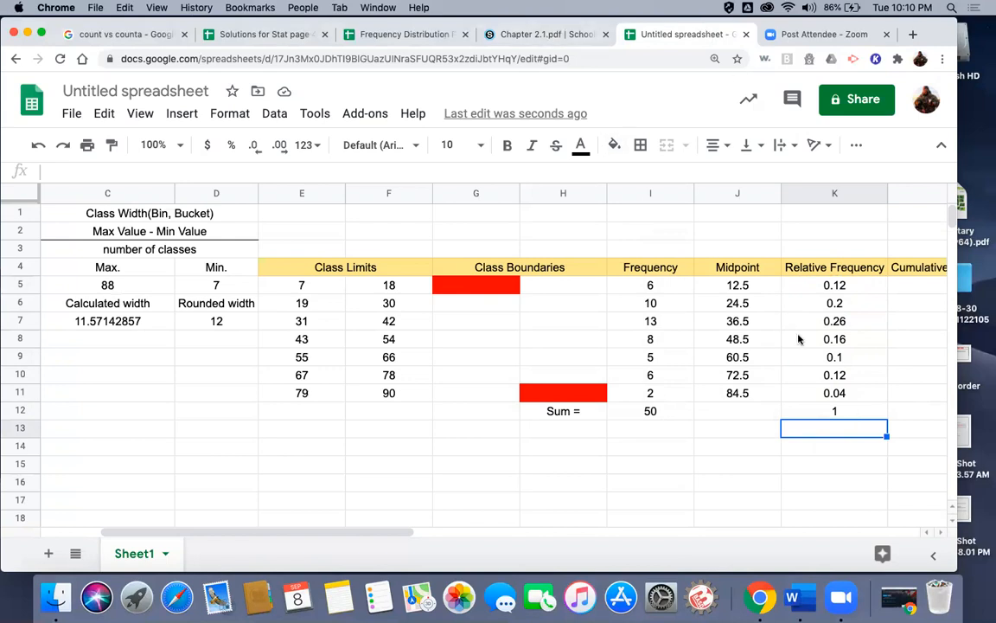
- Enter 6 in L5 as the first class's cumulative frequency
{"action": "scroll", "coordinate": [799, 339], "scroll_direction": "right", "scroll_amount": 3}
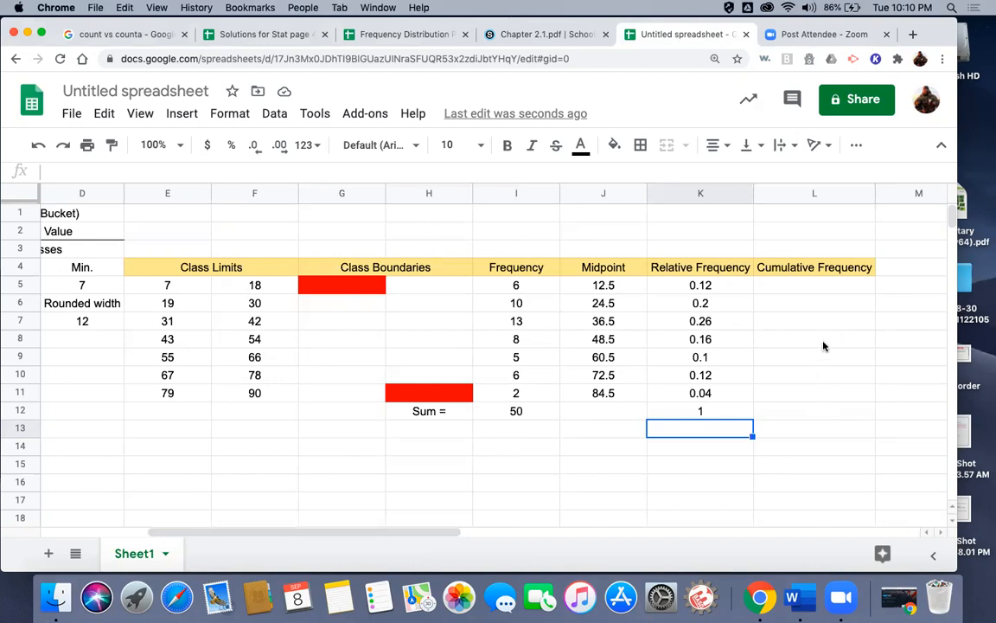
{"action": "left_click", "coordinate": [798, 292]}
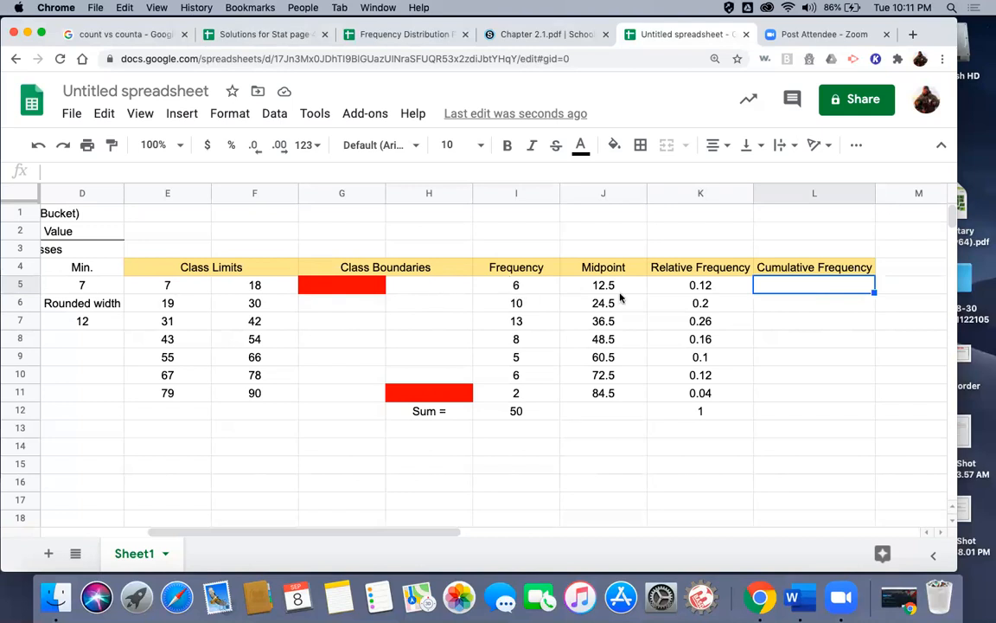
{"action": "type", "text": "6"}
{"action": "key", "text": "Return"}
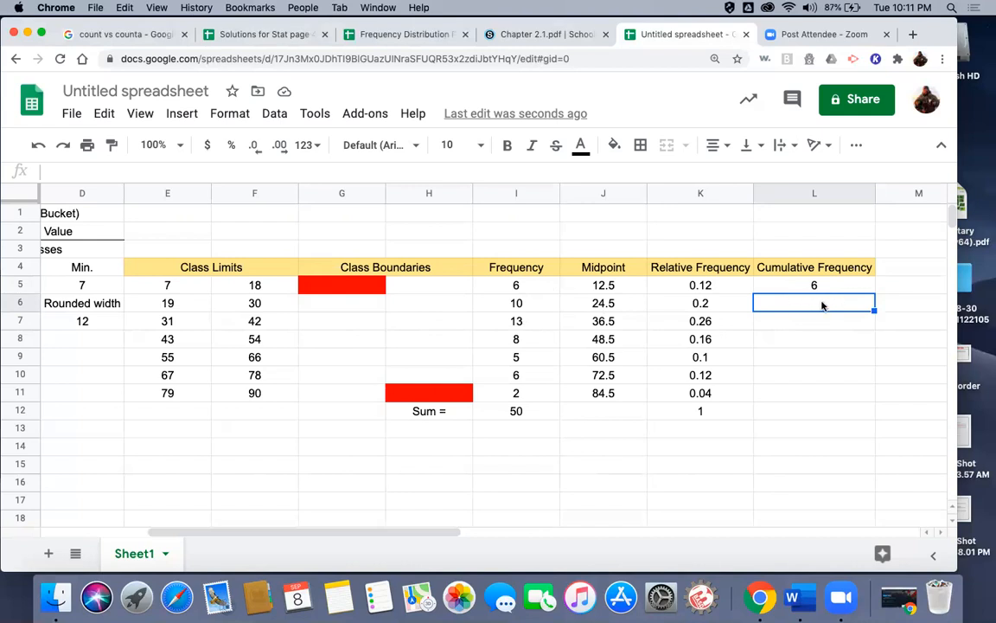
- Calculate the second class's cumulative frequency in L6 with the formula =L5+I6
{"action": "type", "text": "="}
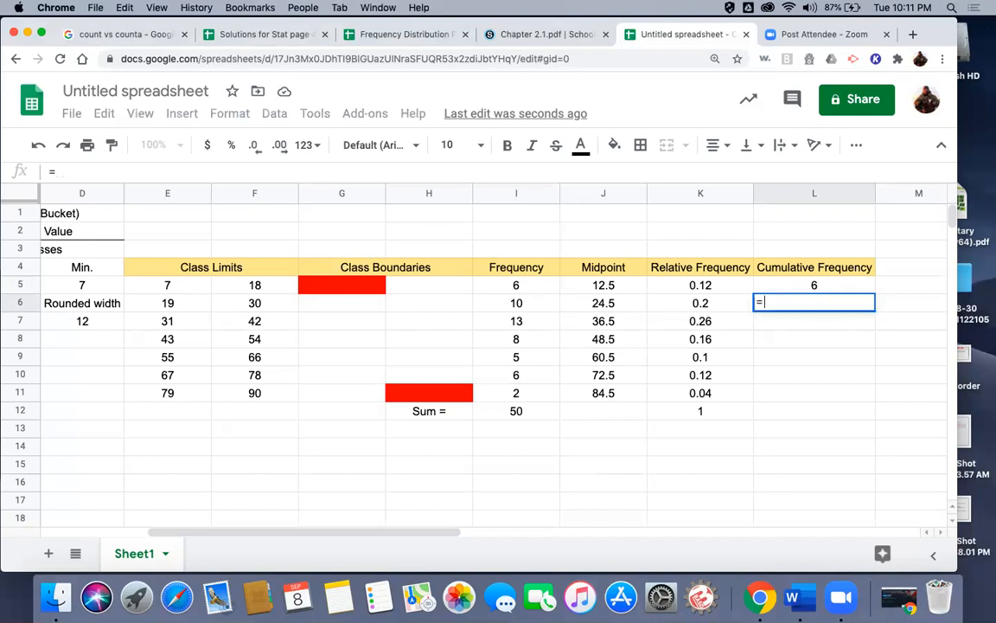
{"action": "left_click", "coordinate": [828, 284]}
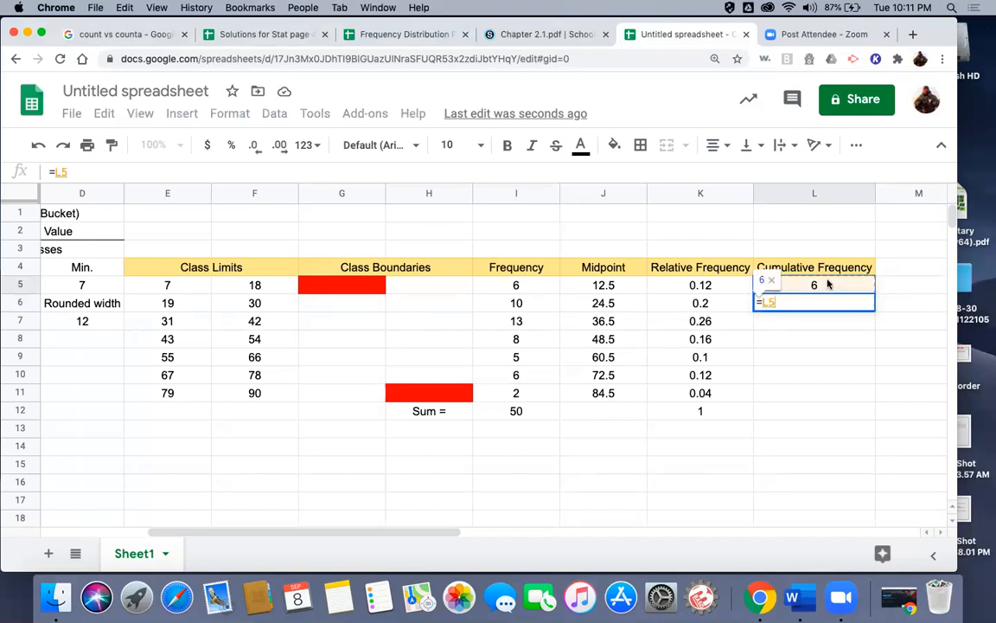
{"action": "type", "text": "+"}
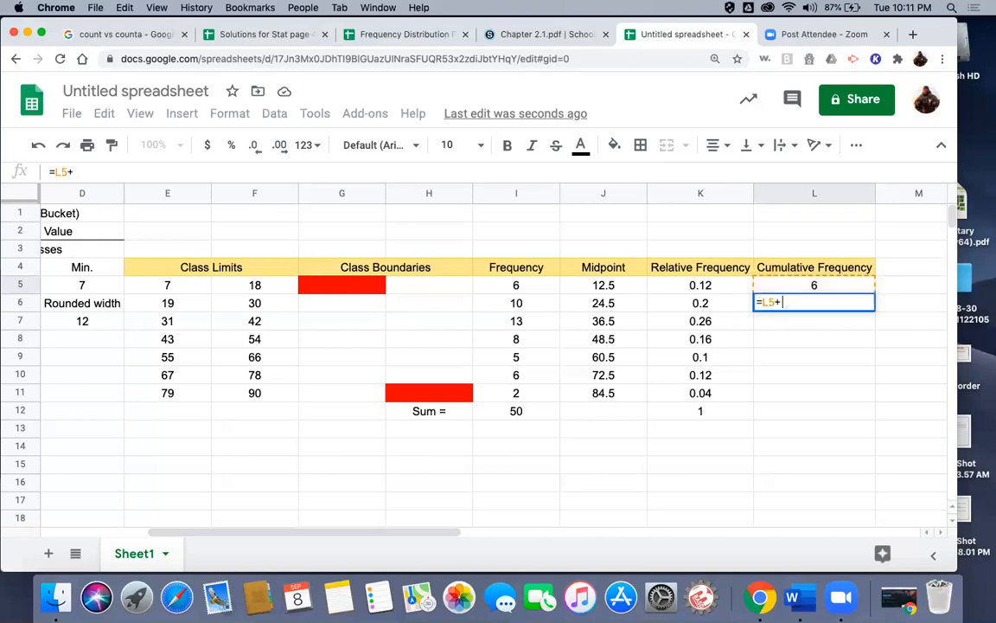
{"action": "left_click", "coordinate": [532, 311]}
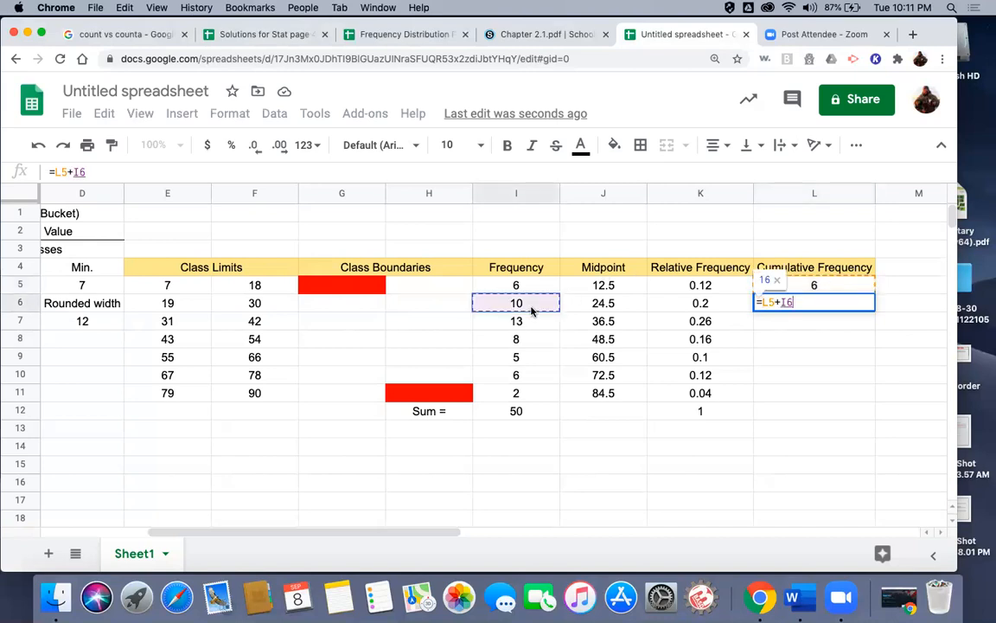
{"action": "key", "text": "Return"}
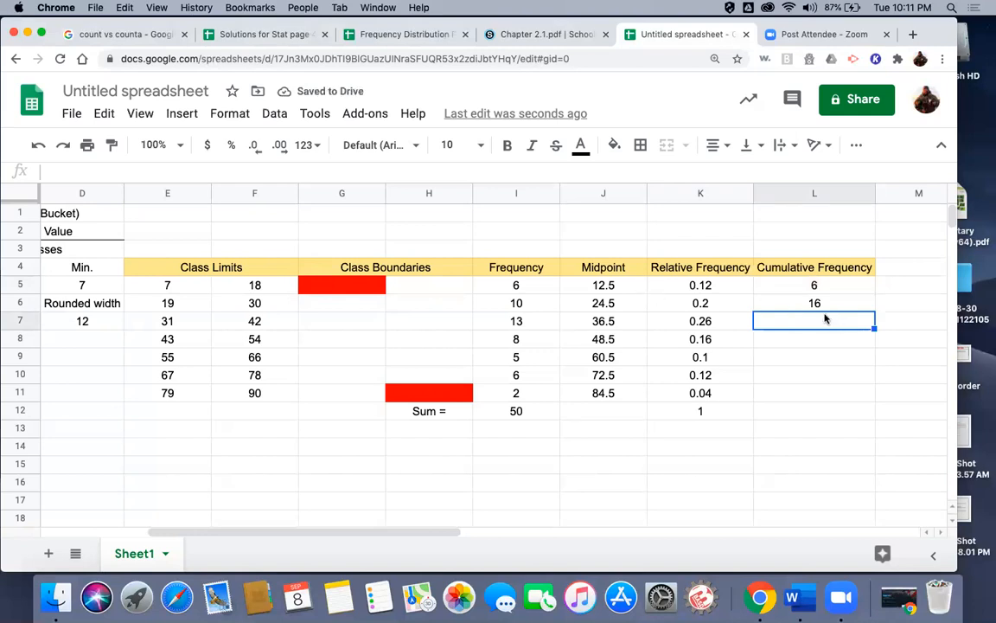
- Fill the cumulative frequency formula from L6 down to L11
{"action": "left_click", "coordinate": [864, 309]}
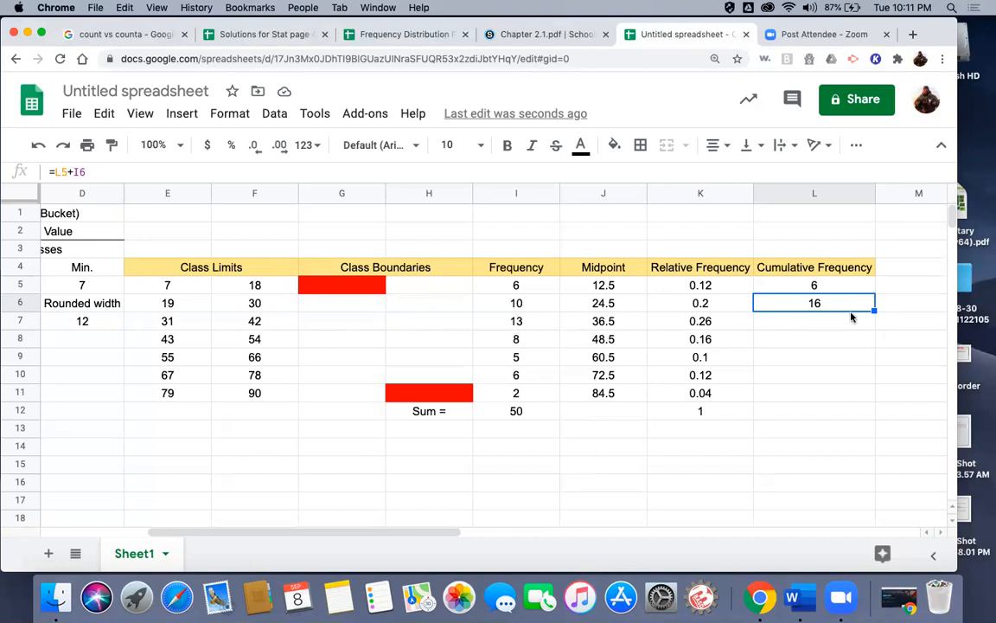
{"action": "left_click_drag", "start_coordinate": [874, 310], "coordinate": [872, 324]}
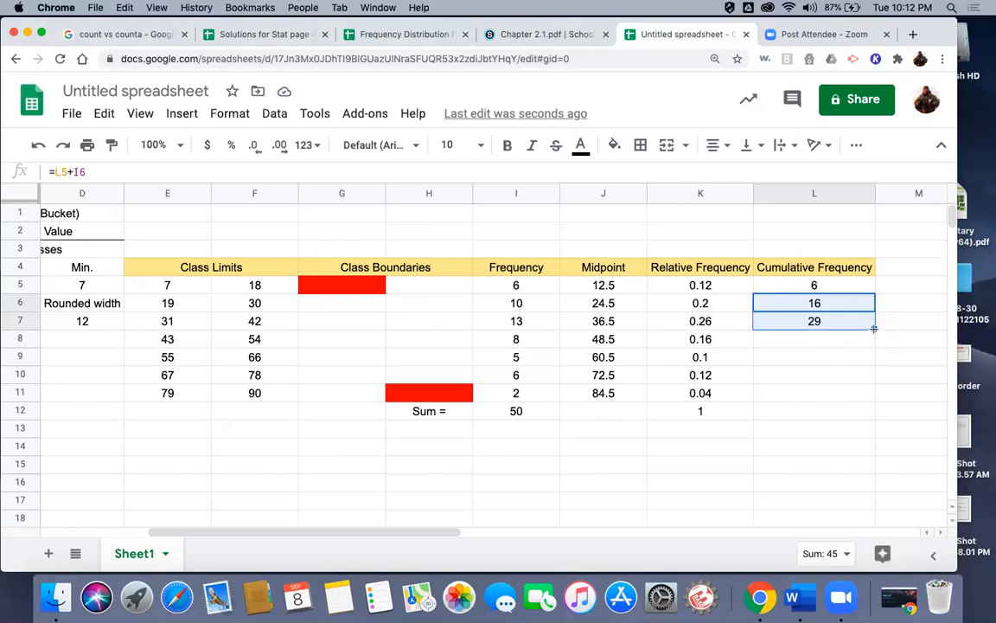
{"action": "left_click_drag", "start_coordinate": [873, 329], "coordinate": [876, 393]}
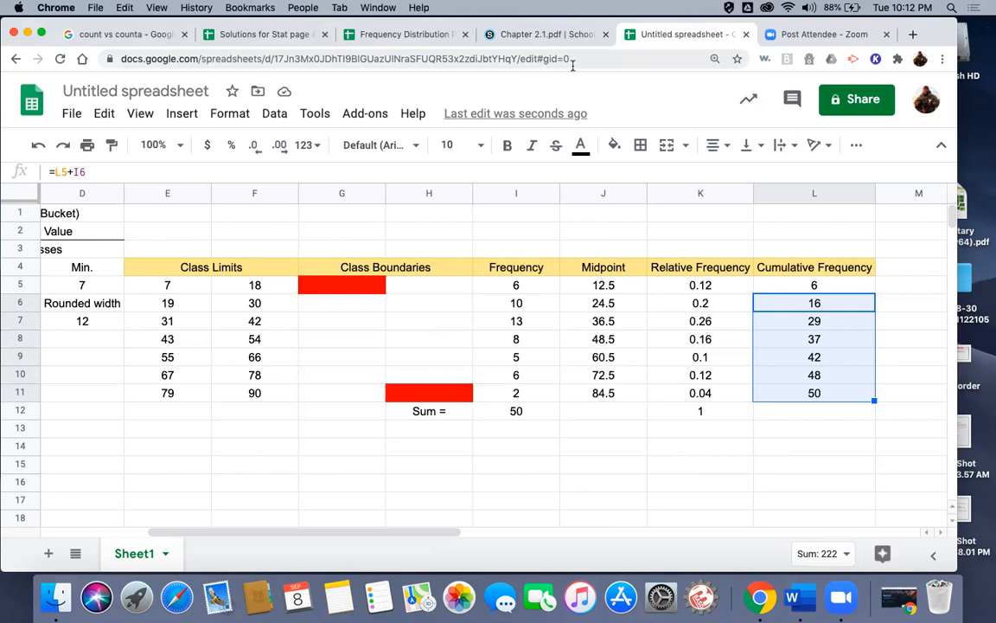
- Compare the spreadsheet's results with the expanded Internet usage frequency distribution in the Chapter 2.1 PDF
{"action": "left_click", "coordinate": [489, 34]}
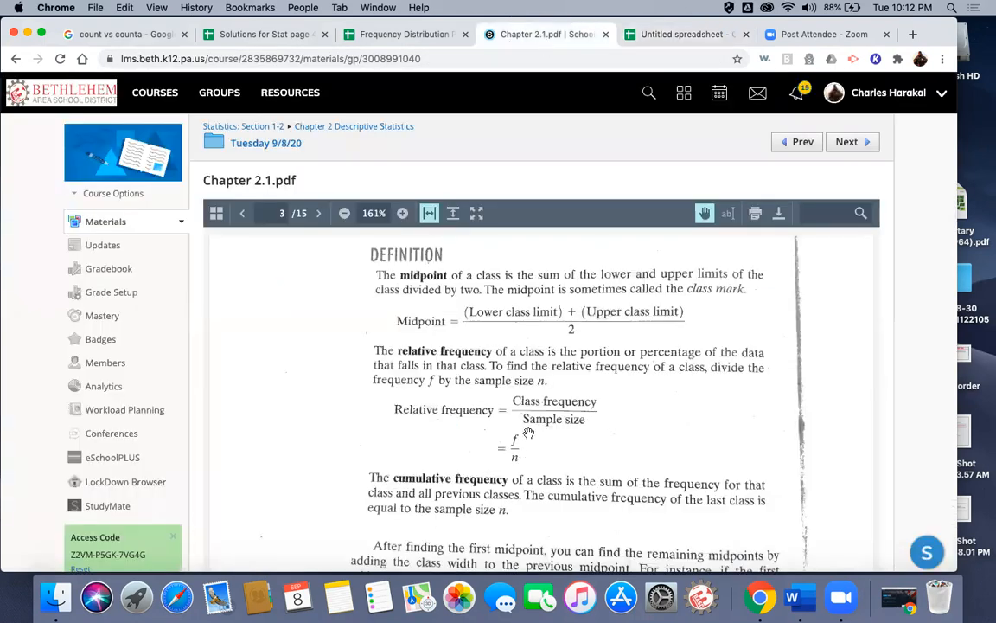
{"action": "scroll", "coordinate": [482, 377], "scroll_direction": "down", "scroll_amount": 10}
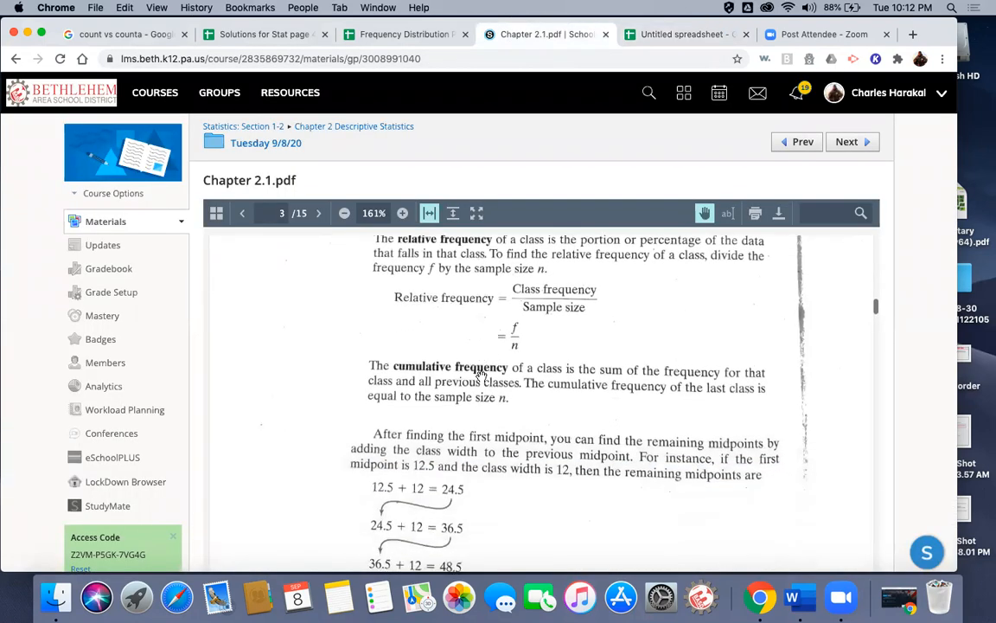
{"action": "scroll", "coordinate": [481, 377], "scroll_direction": "down", "scroll_amount": 4}
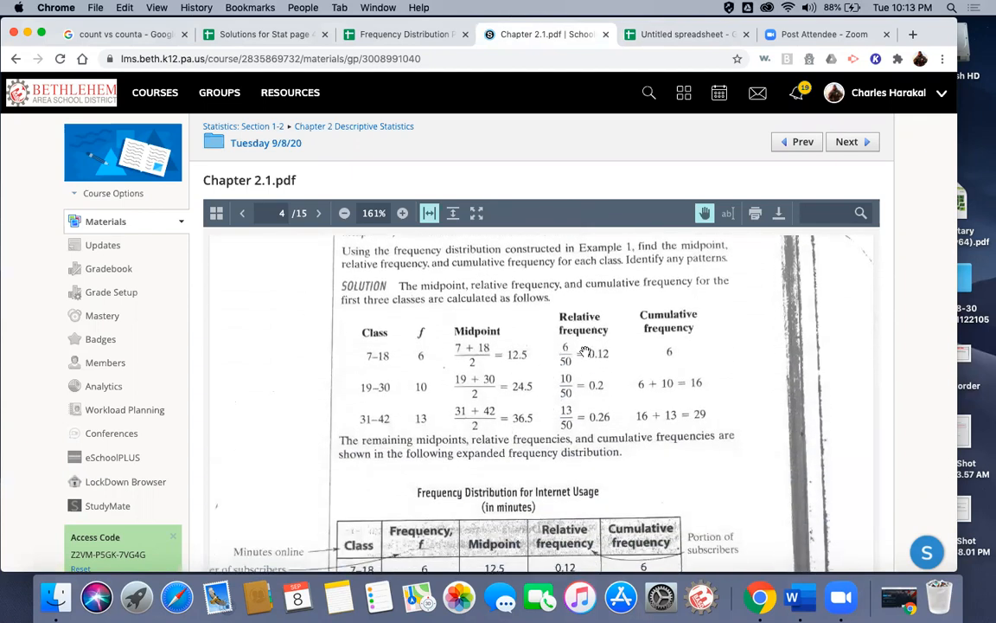
{"action": "scroll", "coordinate": [563, 389], "scroll_direction": "down", "scroll_amount": 3}
{"action": "scroll", "coordinate": [579, 406], "scroll_direction": "down", "scroll_amount": 4}
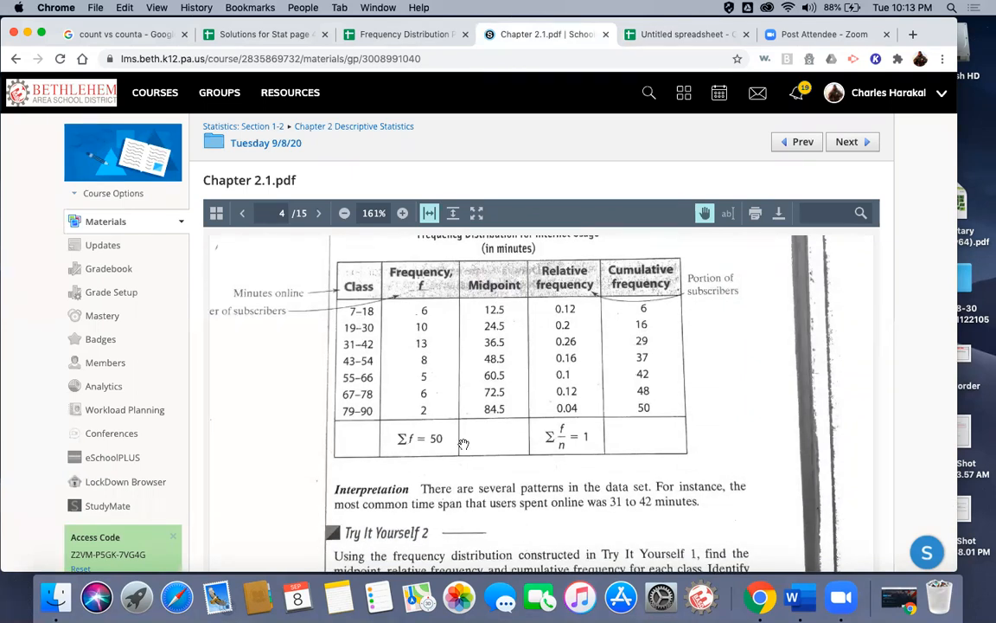
{"action": "scroll", "coordinate": [598, 437], "scroll_direction": "up", "scroll_amount": 1}
{"action": "scroll", "coordinate": [598, 437], "scroll_direction": "up", "scroll_amount": 2}
{"action": "scroll", "coordinate": [598, 437], "scroll_direction": "down", "scroll_amount": 3}
{"action": "scroll", "coordinate": [597, 437], "scroll_direction": "up", "scroll_amount": 1}
{"action": "scroll", "coordinate": [598, 435], "scroll_direction": "up", "scroll_amount": 1}
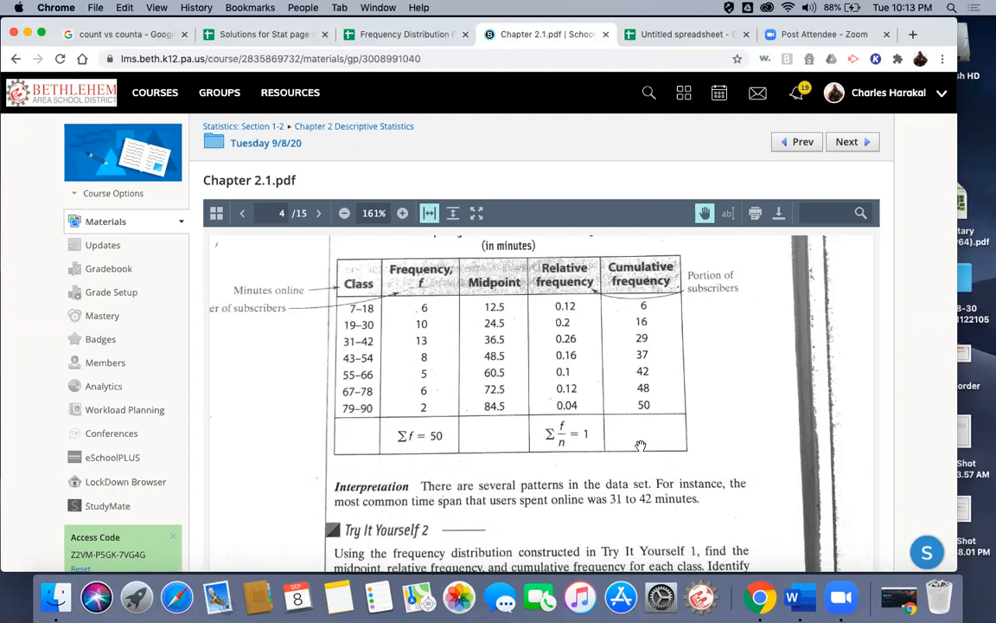
- Read the PDF's histogram definition and Example 3 on finding class boundaries, checking them against the spreadsheet's class limits
{"action": "scroll", "coordinate": [675, 404], "scroll_direction": "down", "scroll_amount": 10}
{"action": "scroll", "coordinate": [675, 404], "scroll_direction": "down", "scroll_amount": 5}
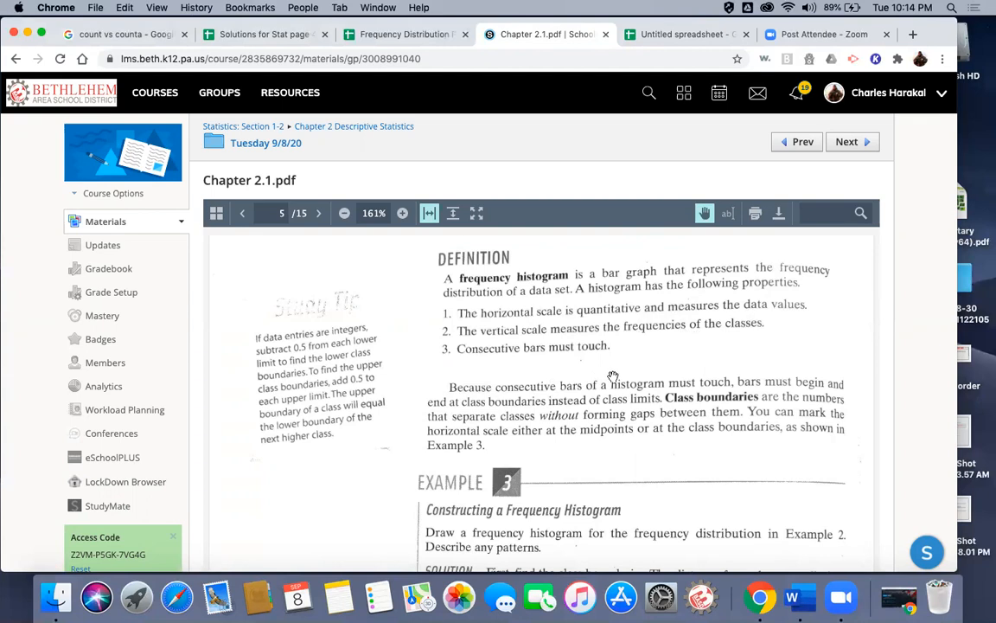
{"action": "scroll", "coordinate": [613, 377], "scroll_direction": "down", "scroll_amount": 3}
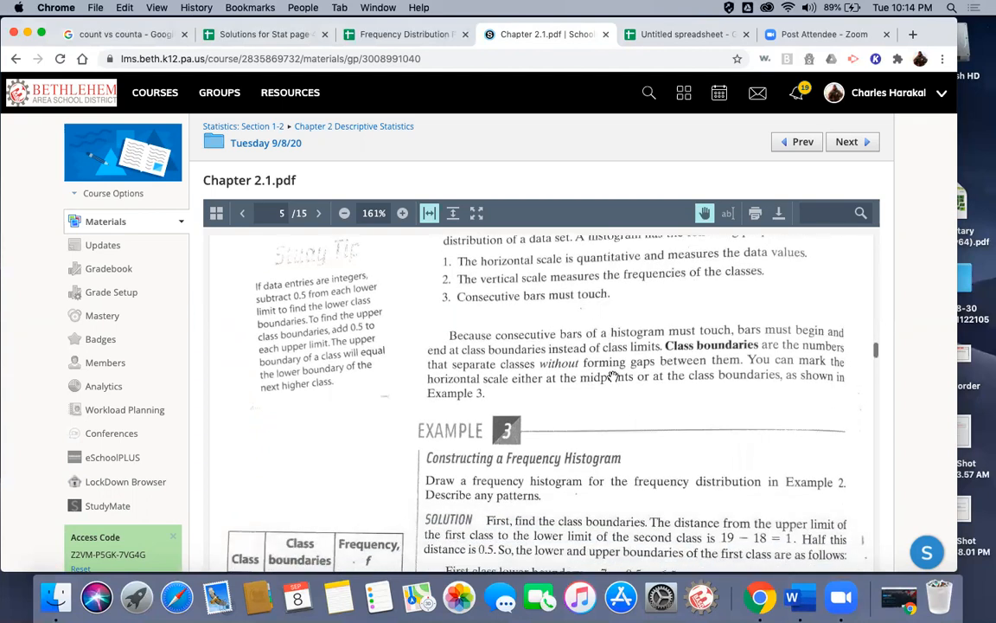
{"action": "left_click", "coordinate": [675, 37]}
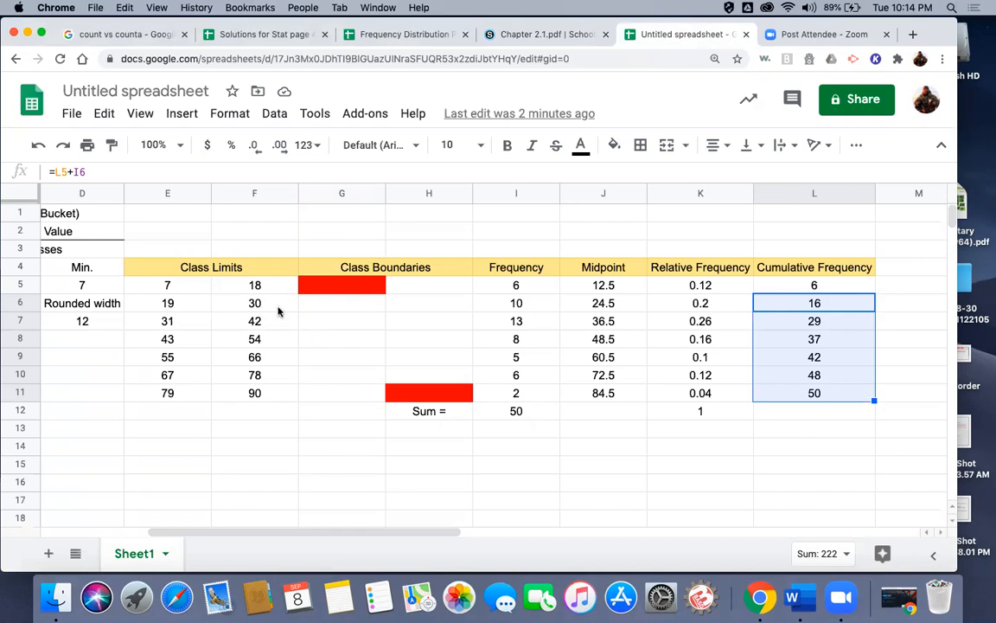
{"action": "left_click", "coordinate": [540, 35]}
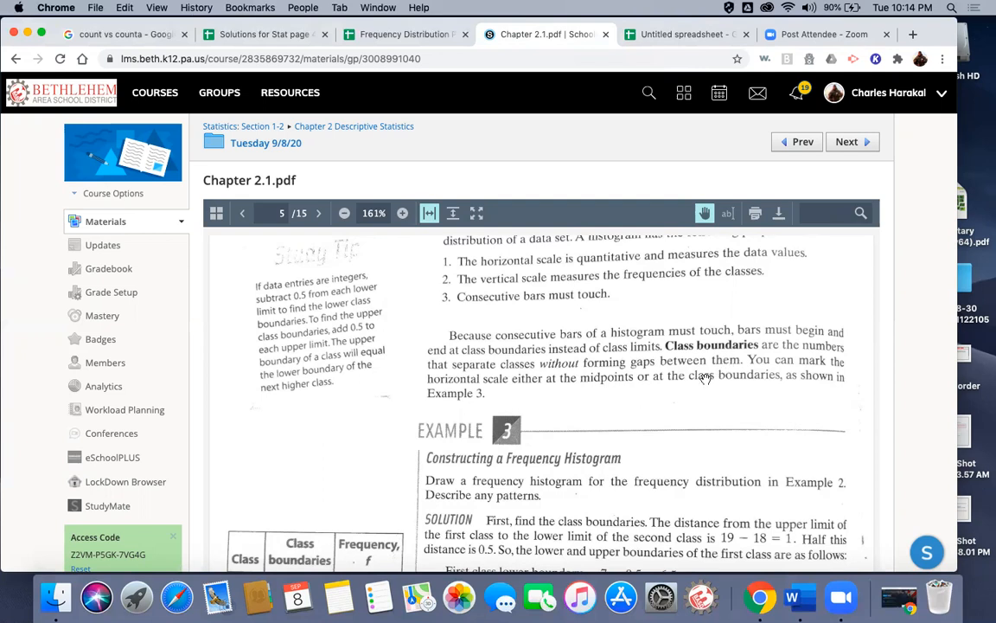
{"action": "scroll", "coordinate": [706, 380], "scroll_direction": "down", "scroll_amount": 1}
{"action": "scroll", "coordinate": [706, 379], "scroll_direction": "down", "scroll_amount": 1}
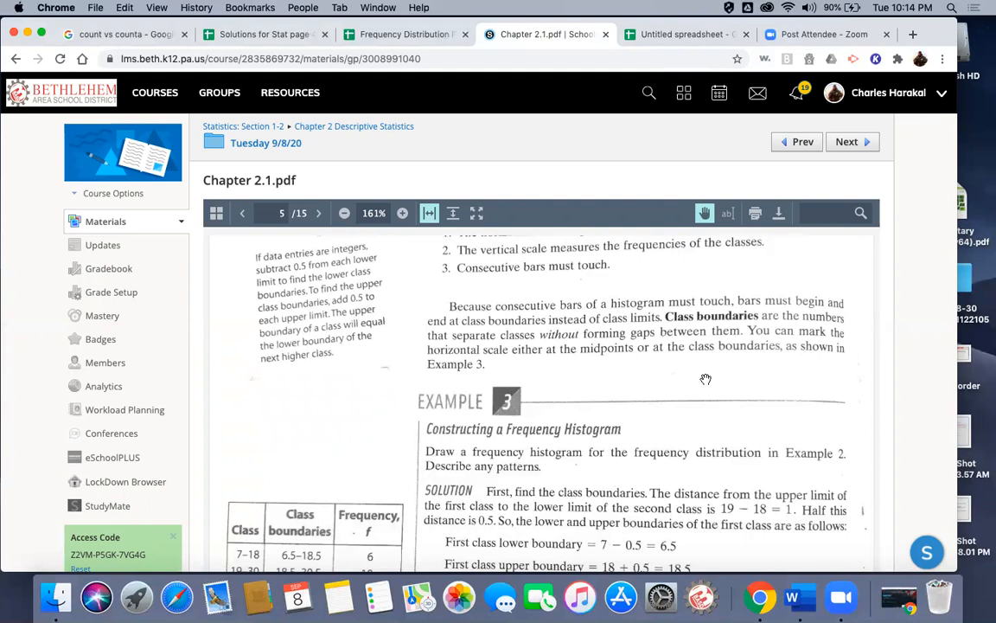
{"action": "scroll", "coordinate": [706, 380], "scroll_direction": "down", "scroll_amount": 3}
{"action": "scroll", "coordinate": [705, 380], "scroll_direction": "down", "scroll_amount": 1}
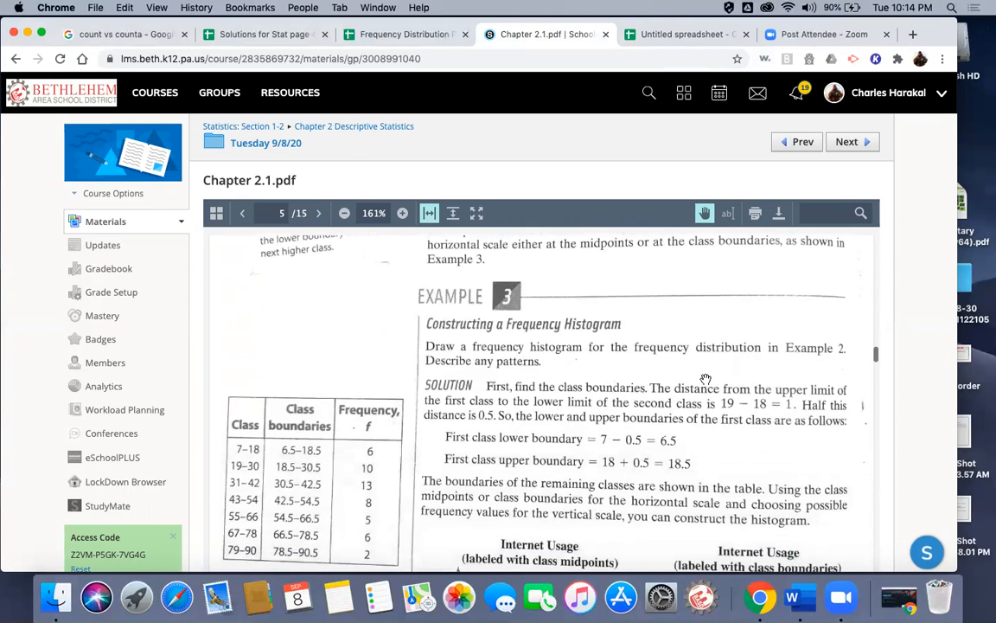
{"action": "scroll", "coordinate": [705, 380], "scroll_direction": "up", "scroll_amount": 1}
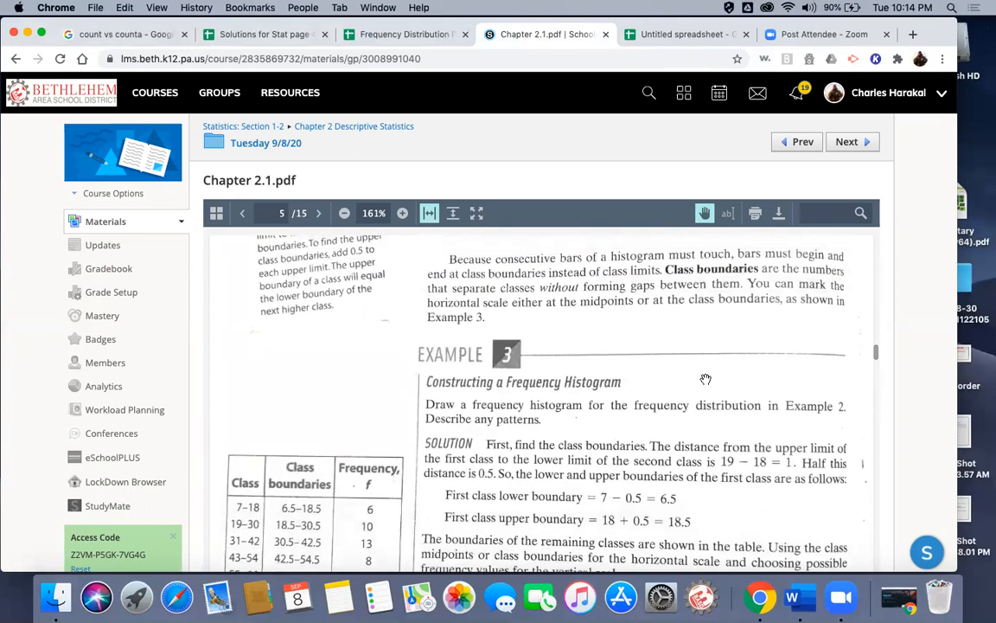
- Back in the untitled spreadsheet, calculate the first class's lower boundary in G5 with the formula =E5-.5
{"action": "left_click", "coordinate": [670, 34]}
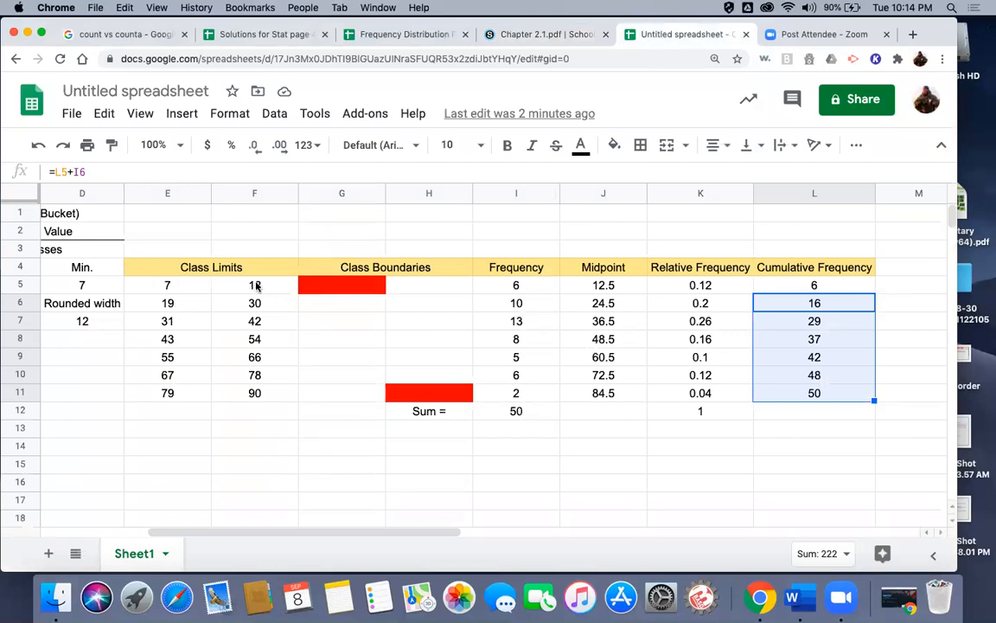
{"action": "left_click", "coordinate": [339, 288]}
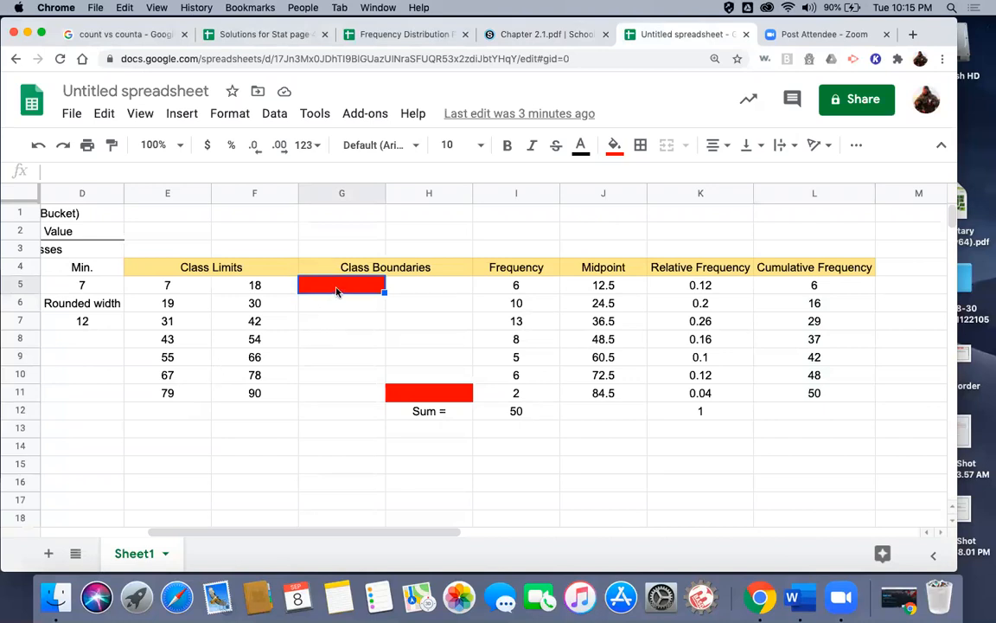
{"action": "type", "text": "="}
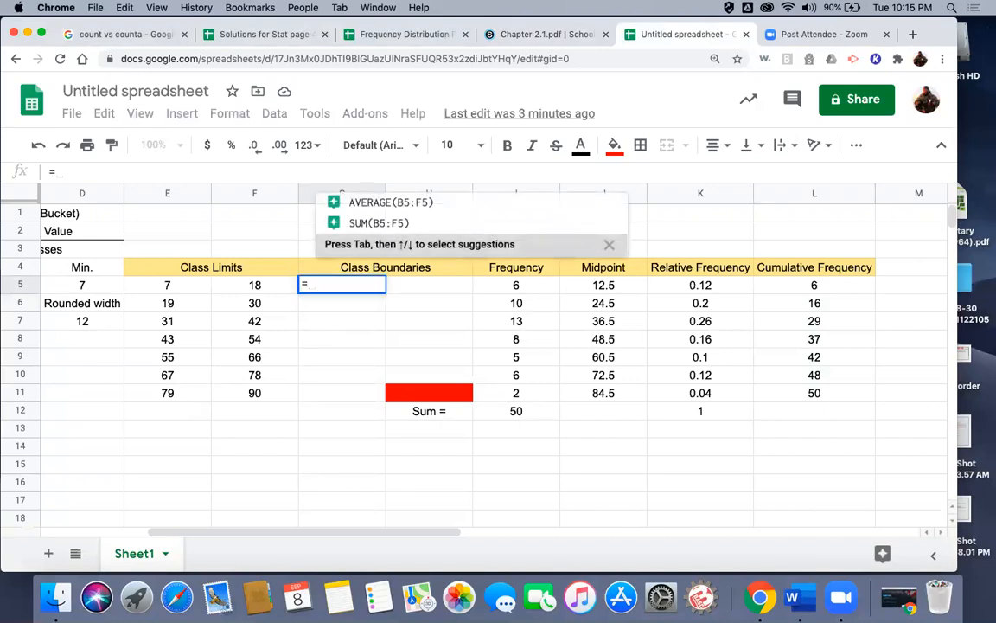
{"action": "left_click", "coordinate": [173, 290]}
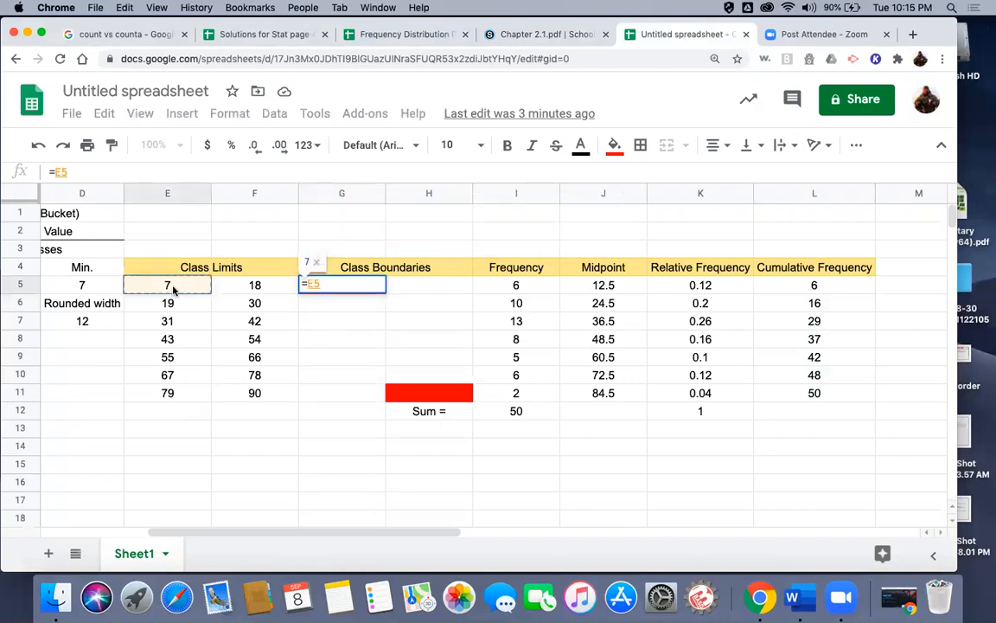
{"action": "type", "text": "-.5"}
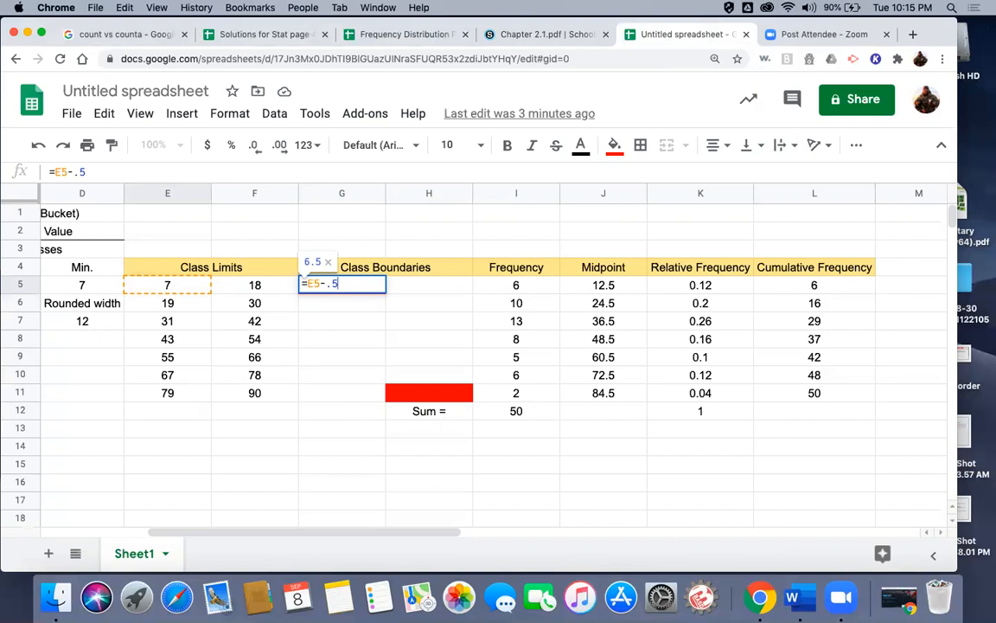
{"action": "key", "text": "Return"}
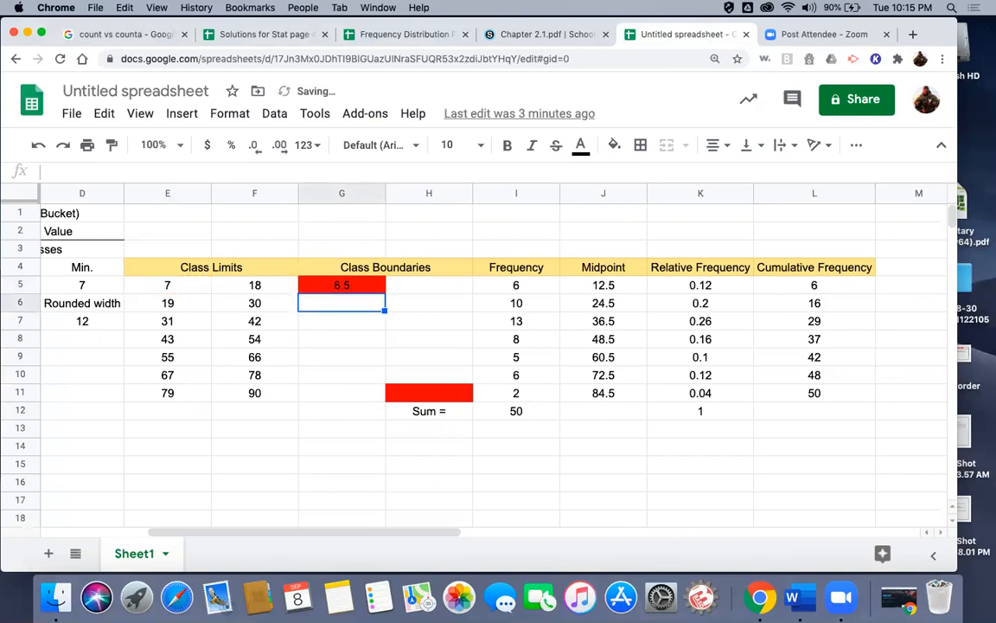
- Fill the lower boundary formula from G5 down to G11 and reset the fill color of G6:G11
{"action": "left_click", "coordinate": [346, 290]}
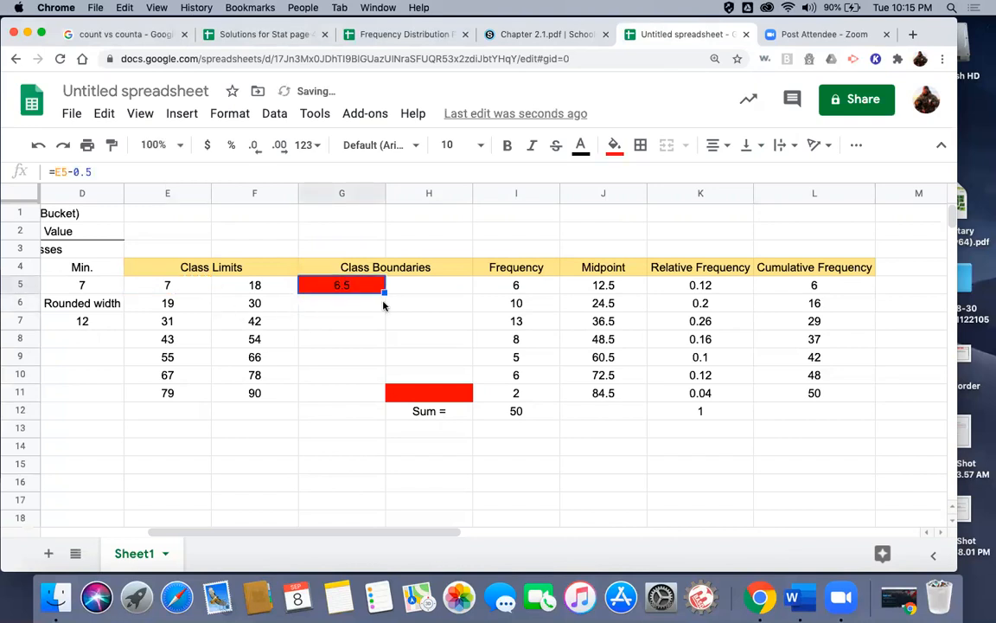
{"action": "left_click_drag", "start_coordinate": [384, 292], "coordinate": [385, 397]}
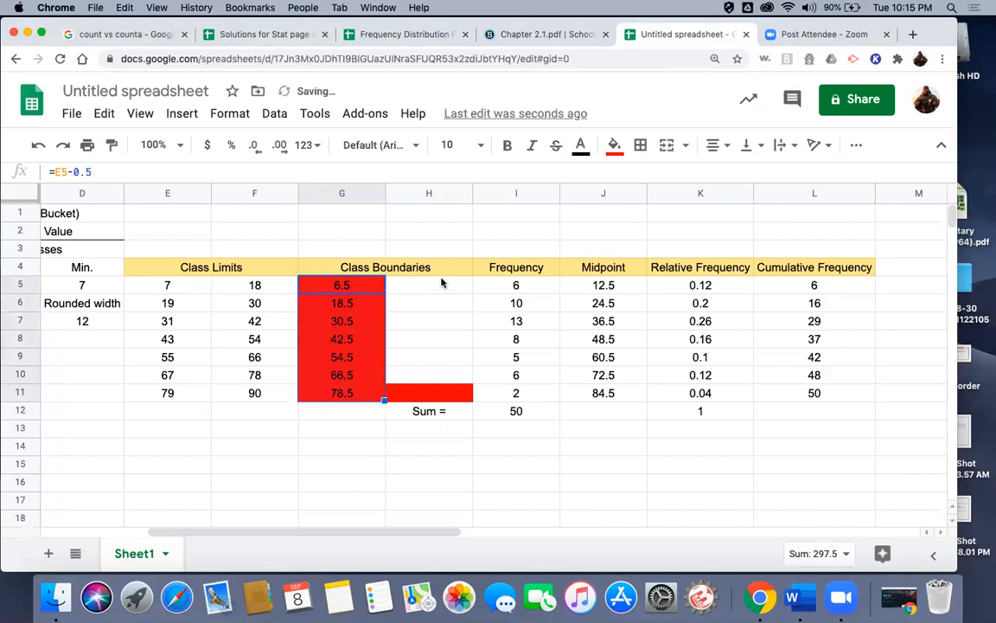
{"action": "left_click", "coordinate": [351, 306]}
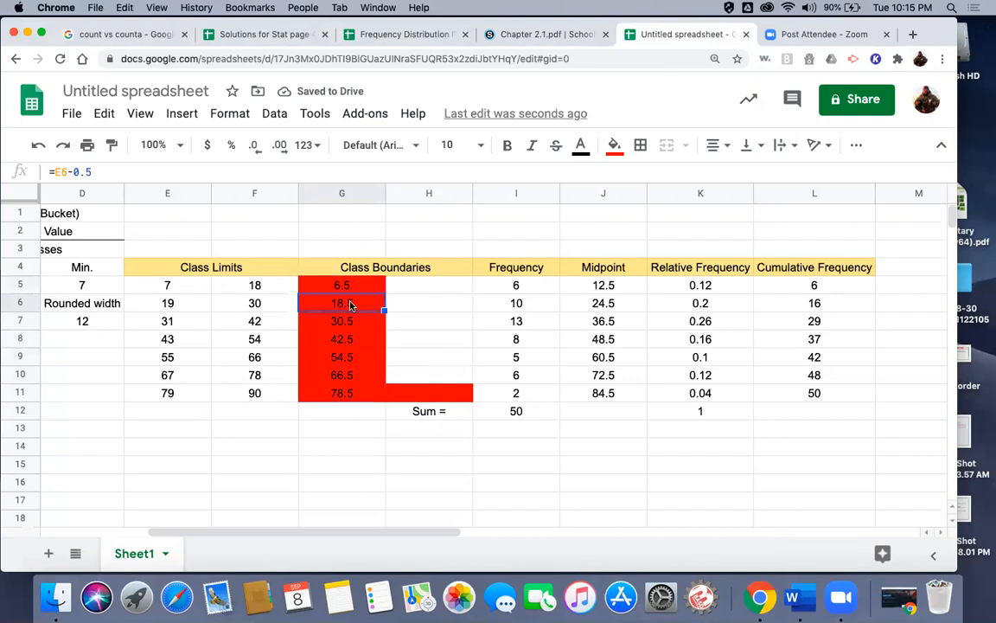
{"action": "left_click_drag", "start_coordinate": [350, 306], "coordinate": [345, 394]}
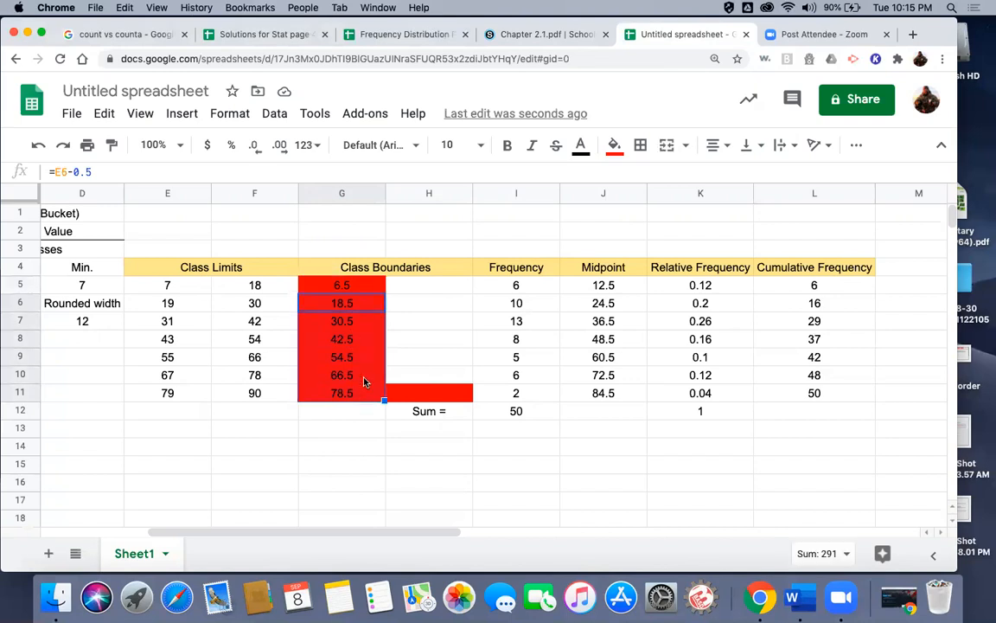
{"action": "left_click", "coordinate": [615, 146]}
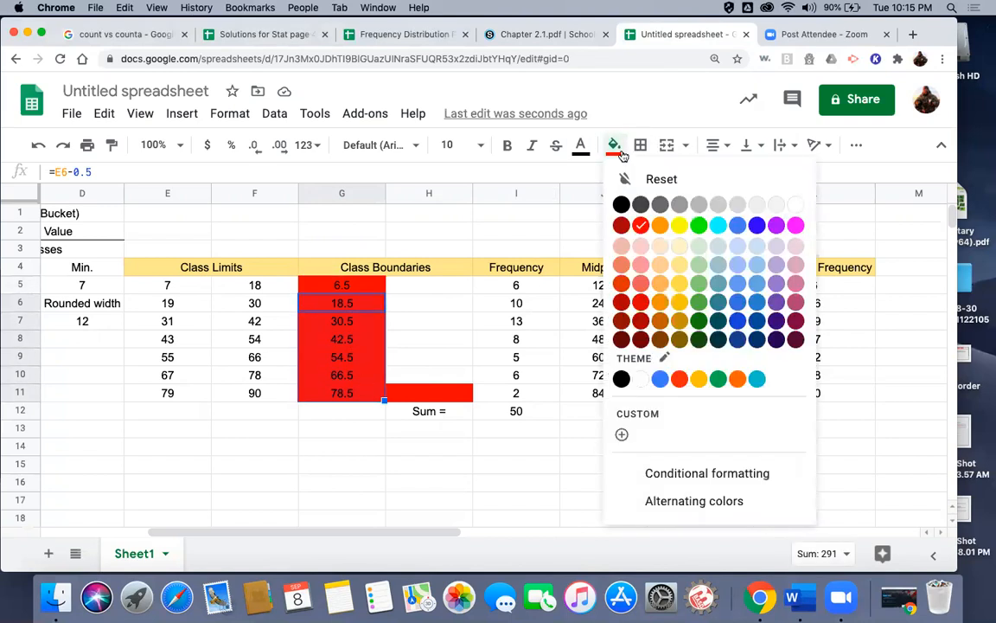
{"action": "left_click", "coordinate": [662, 179]}
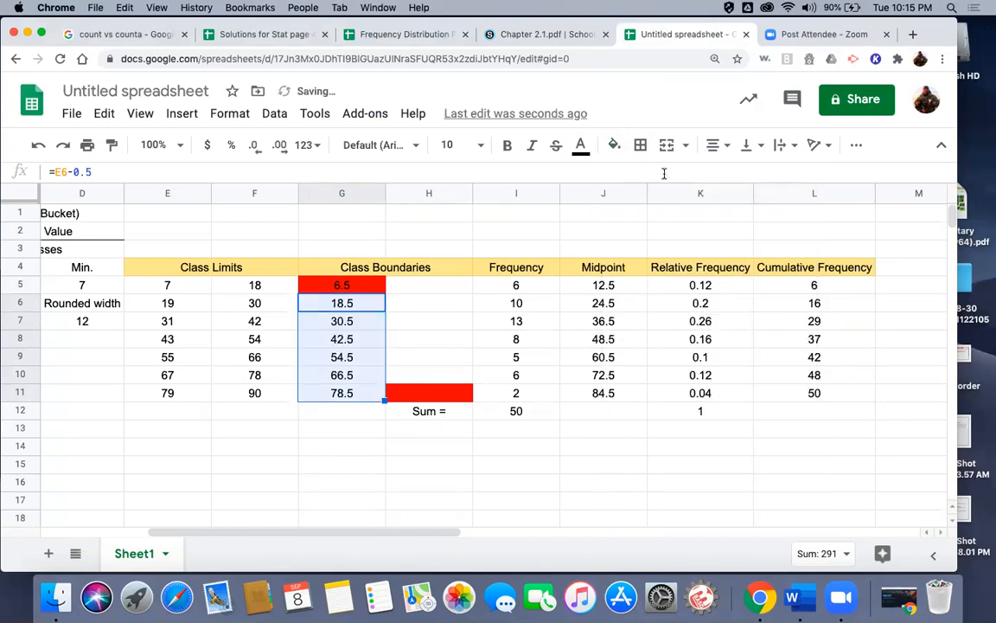
- Calculate the first class's upper boundary in H5 with the formula =F5+.5 and fill it down to H11
{"action": "left_click", "coordinate": [411, 289]}
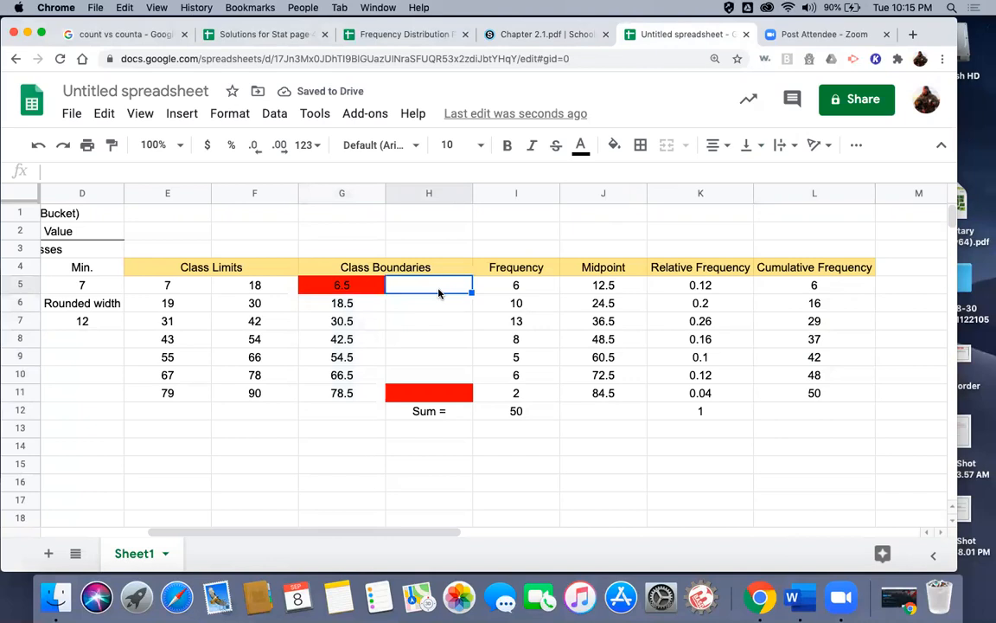
{"action": "left_click", "coordinate": [256, 289]}
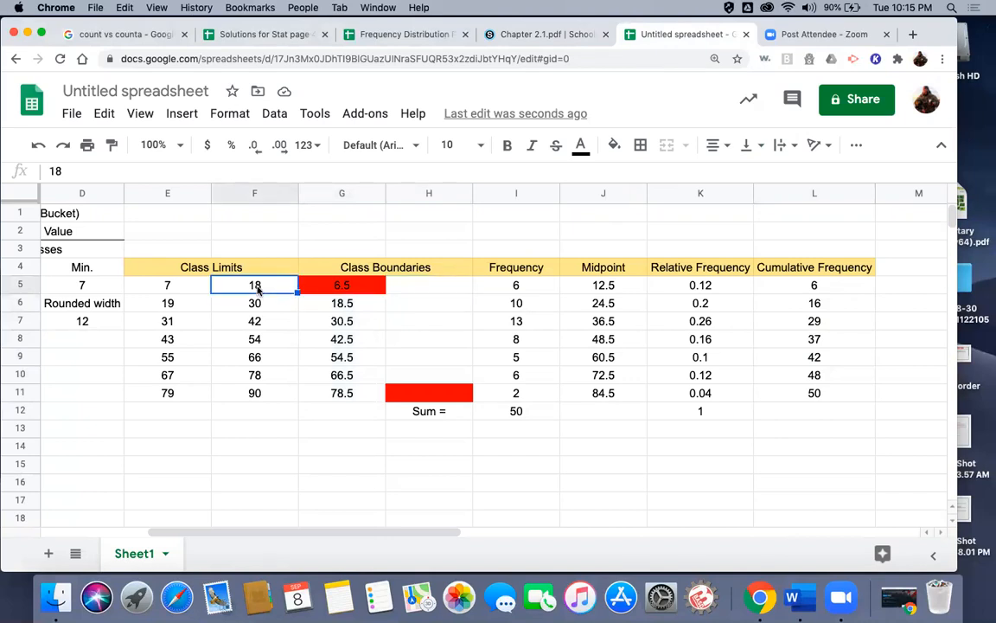
{"action": "left_click", "coordinate": [437, 294]}
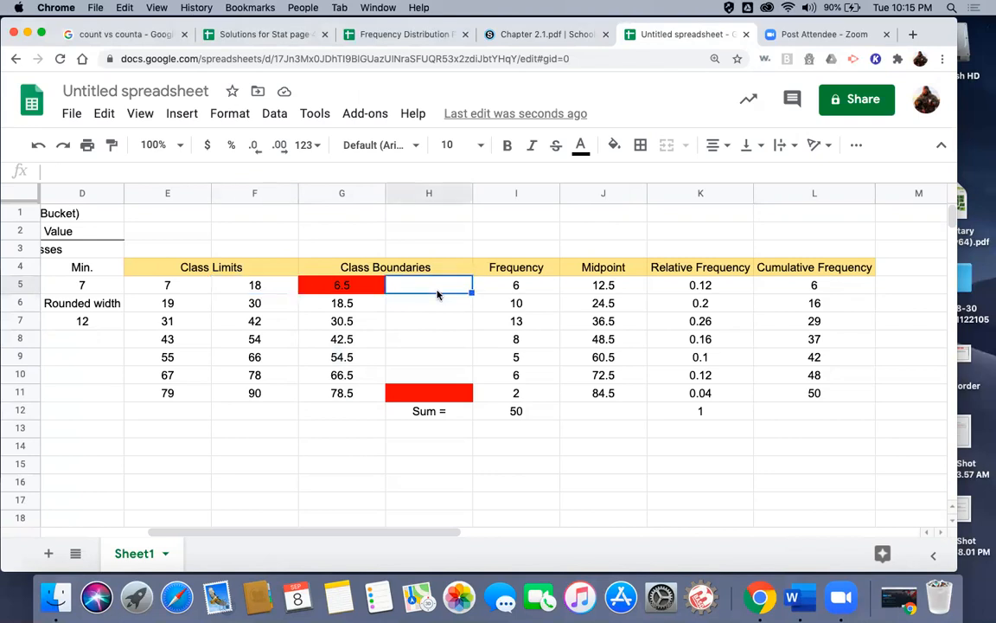
{"action": "type", "text": "="}
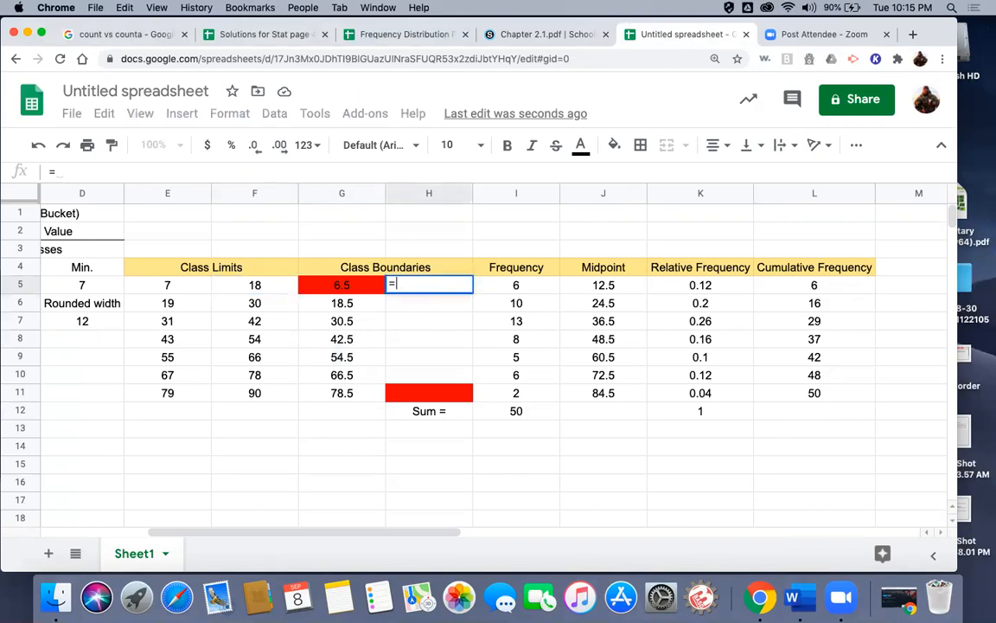
{"action": "left_click", "coordinate": [257, 289]}
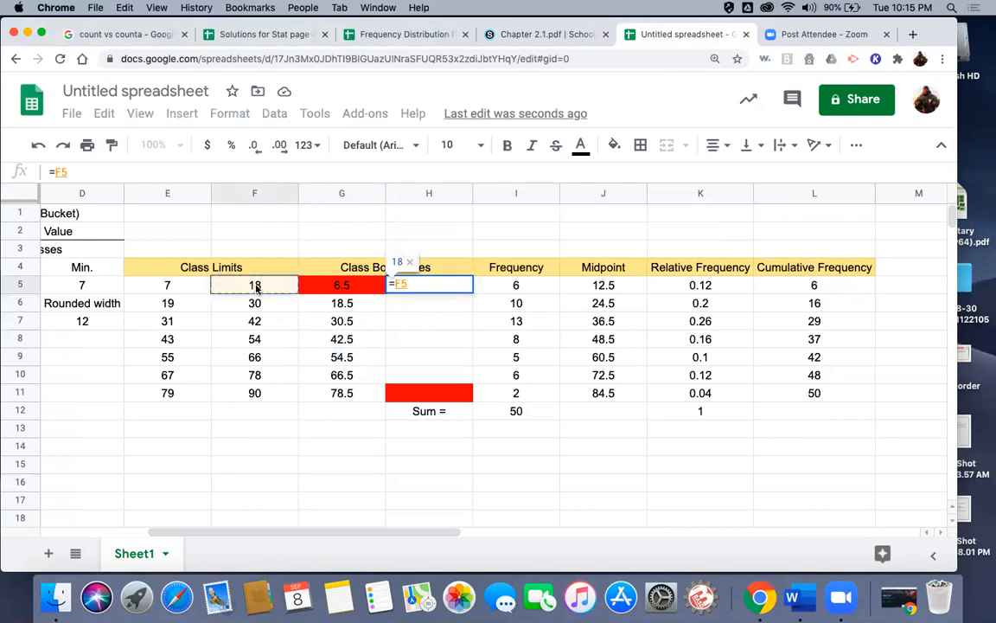
{"action": "type", "text": "+"}
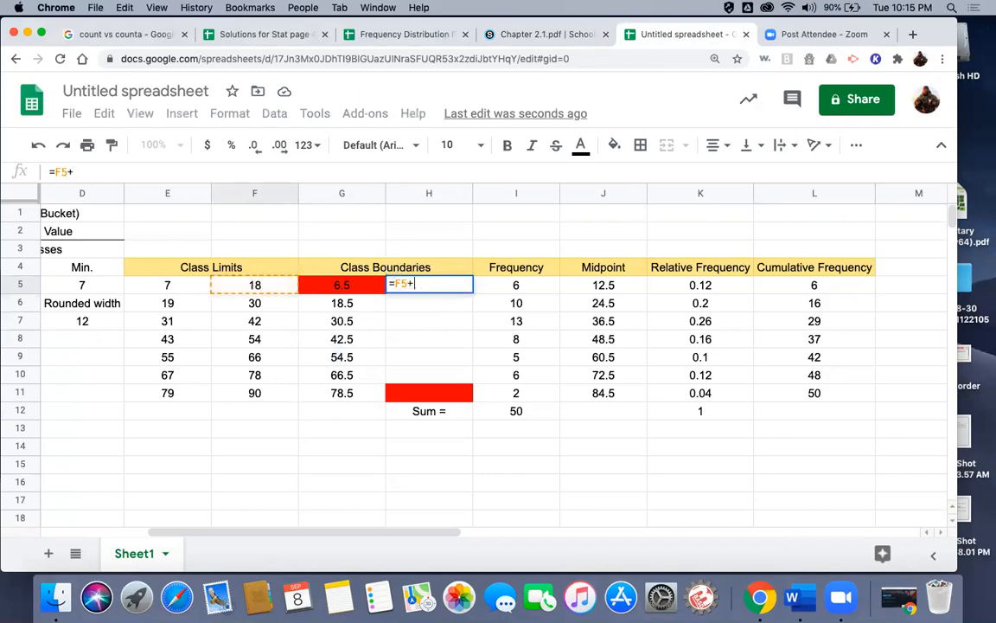
{"action": "type", "text": ".5"}
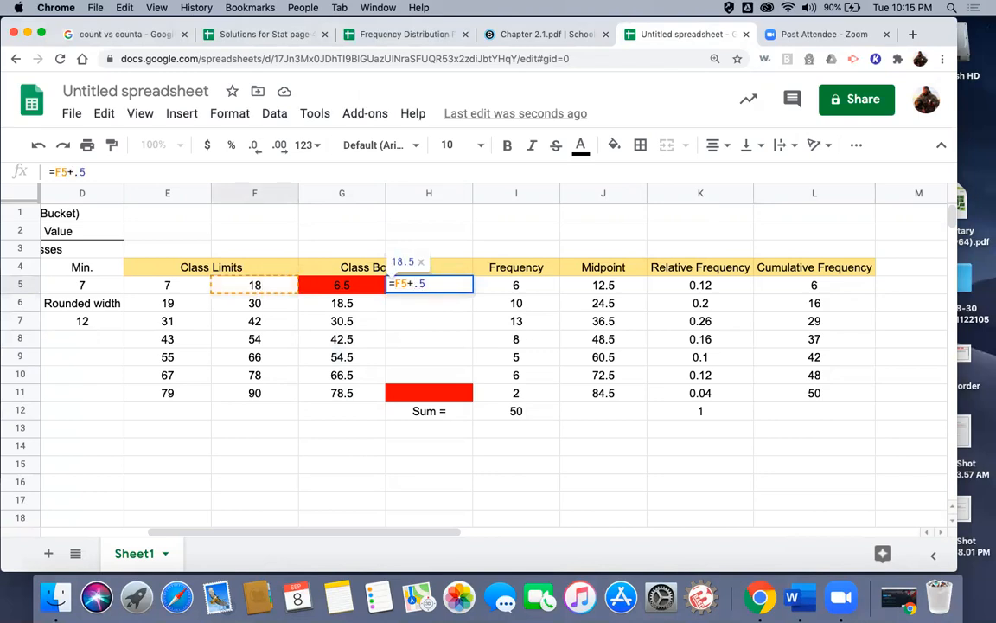
{"action": "key", "text": "Return"}
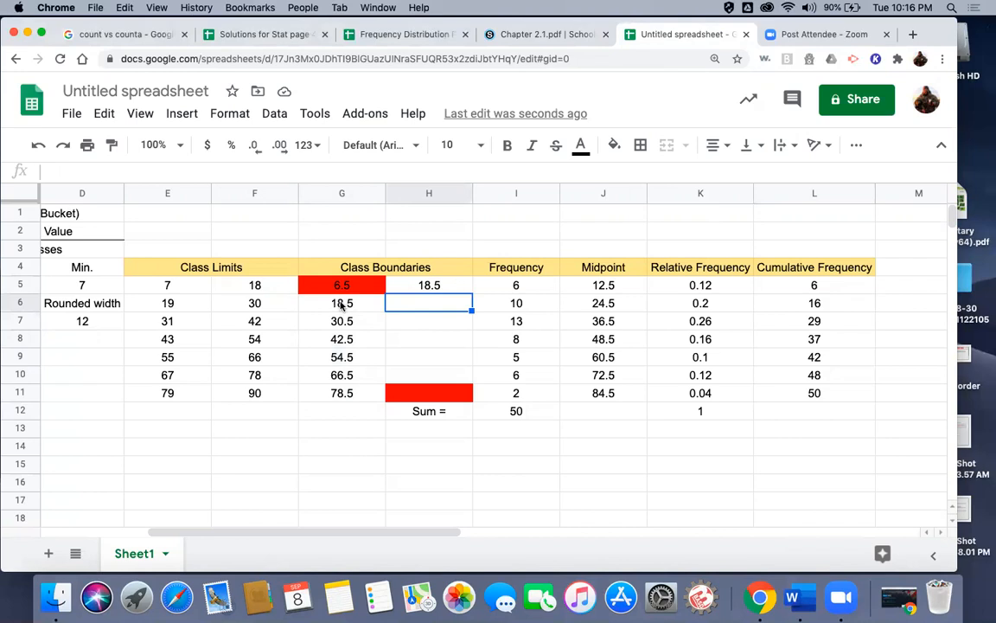
{"action": "left_click", "coordinate": [446, 287]}
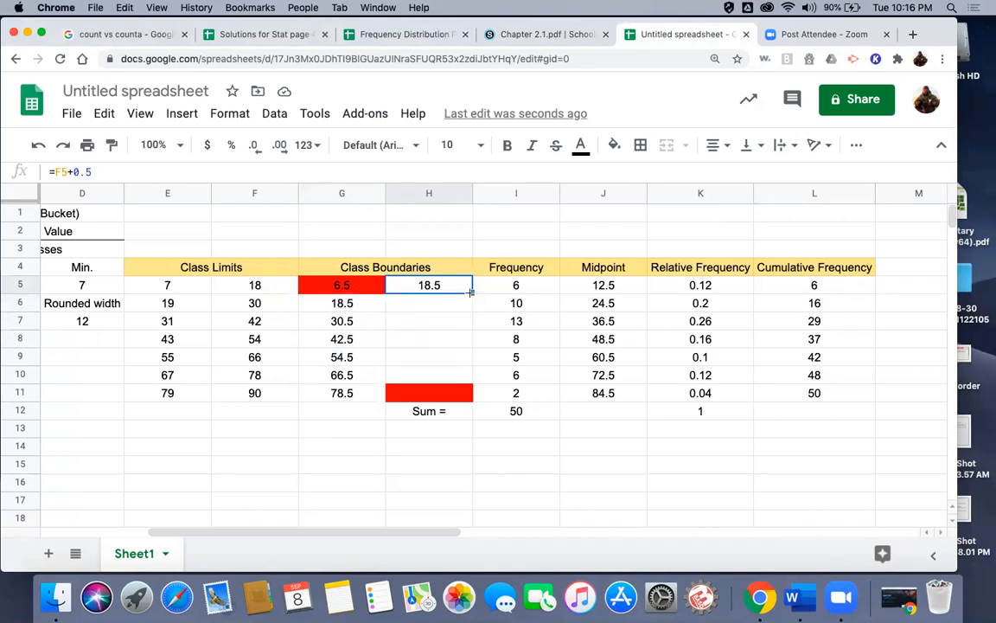
{"action": "left_click_drag", "start_coordinate": [471, 292], "coordinate": [466, 394]}
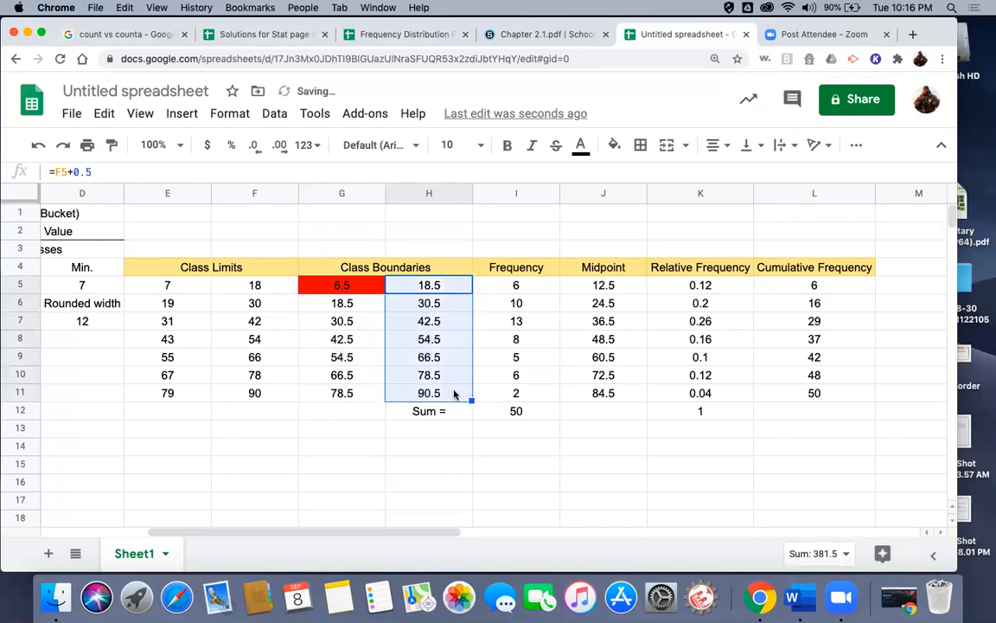
- Fill the last class's upper boundary cell H11 with red
{"action": "left_click", "coordinate": [453, 393]}
{"action": "left_click", "coordinate": [614, 144]}
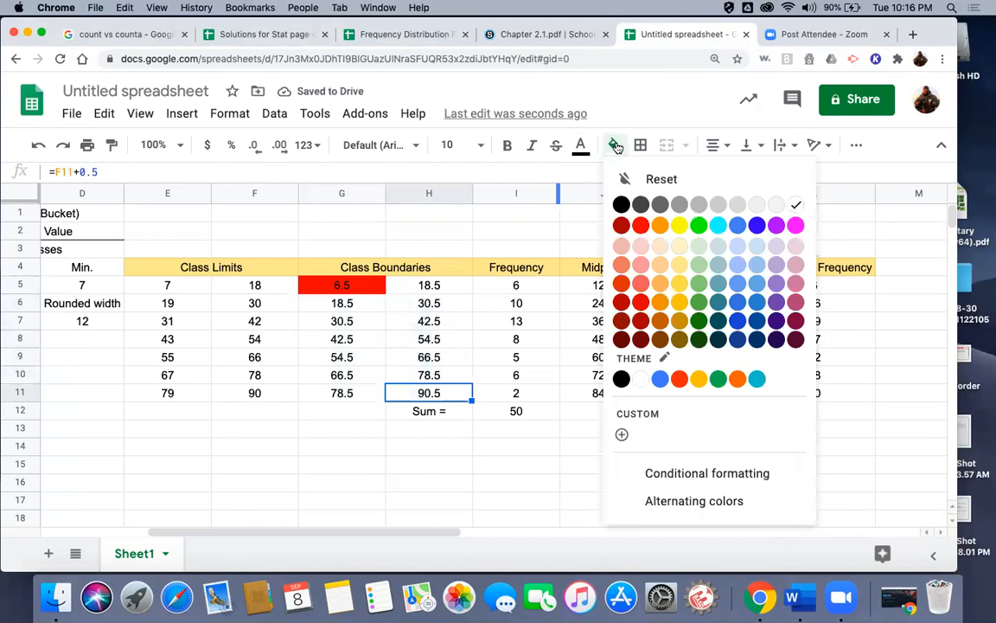
{"action": "left_click", "coordinate": [641, 226]}
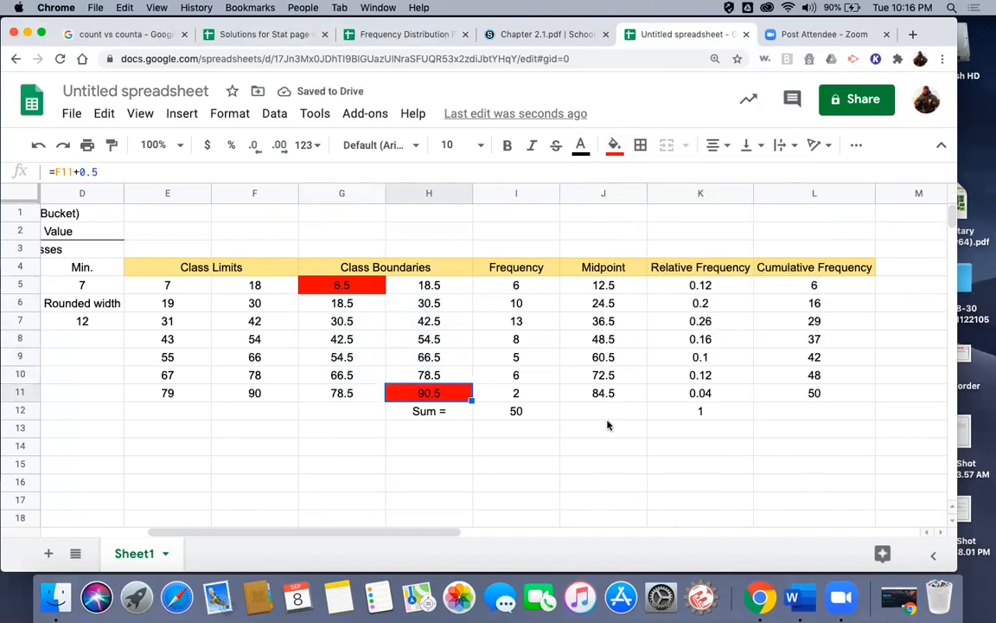
- Switch to the Chapter 2.1 PDF and examine Example 3's class boundaries table and the Internet Usage histograms
{"action": "left_click", "coordinate": [528, 34]}
{"action": "scroll", "coordinate": [536, 372], "scroll_direction": "down", "scroll_amount": 1}
{"action": "scroll", "coordinate": [536, 372], "scroll_direction": "down", "scroll_amount": 3}
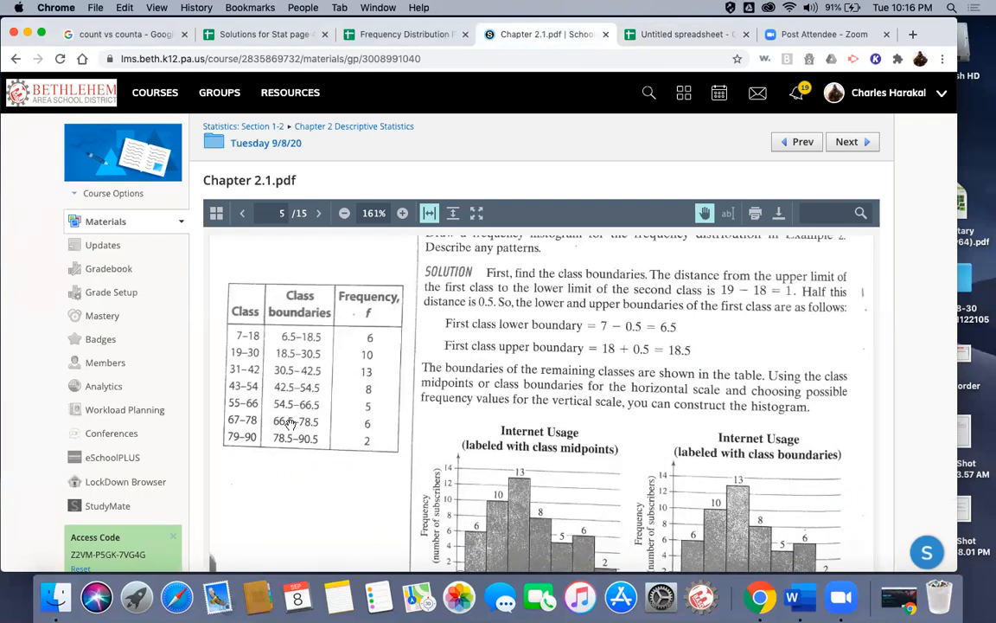
- Back in the untitled spreadsheet, enter the note "Step 1 Highlight data set" in C13
{"action": "left_click", "coordinate": [664, 35]}
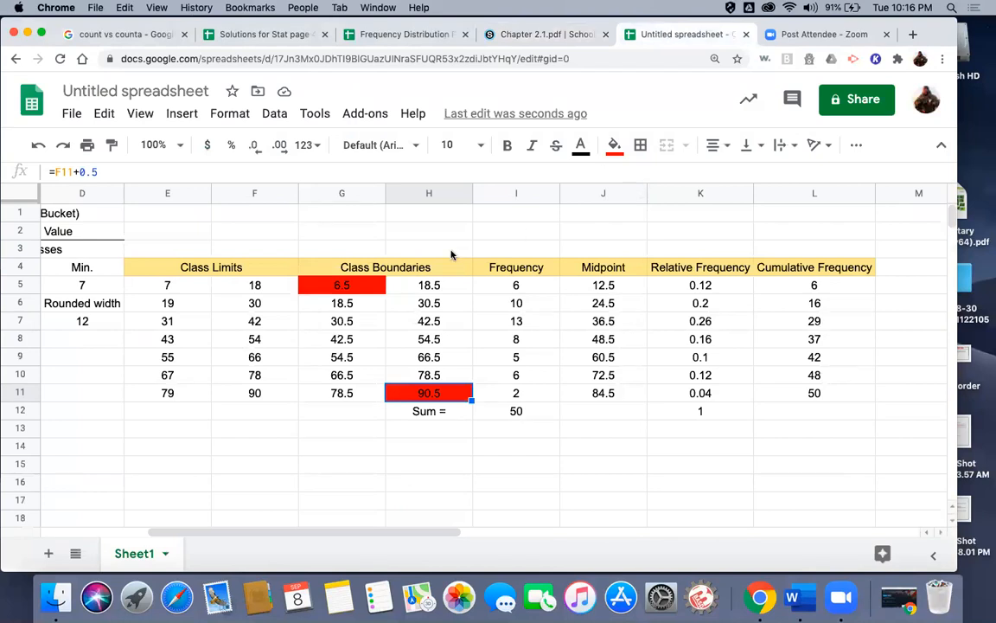
{"action": "scroll", "coordinate": [211, 391], "scroll_direction": "left", "scroll_amount": 5}
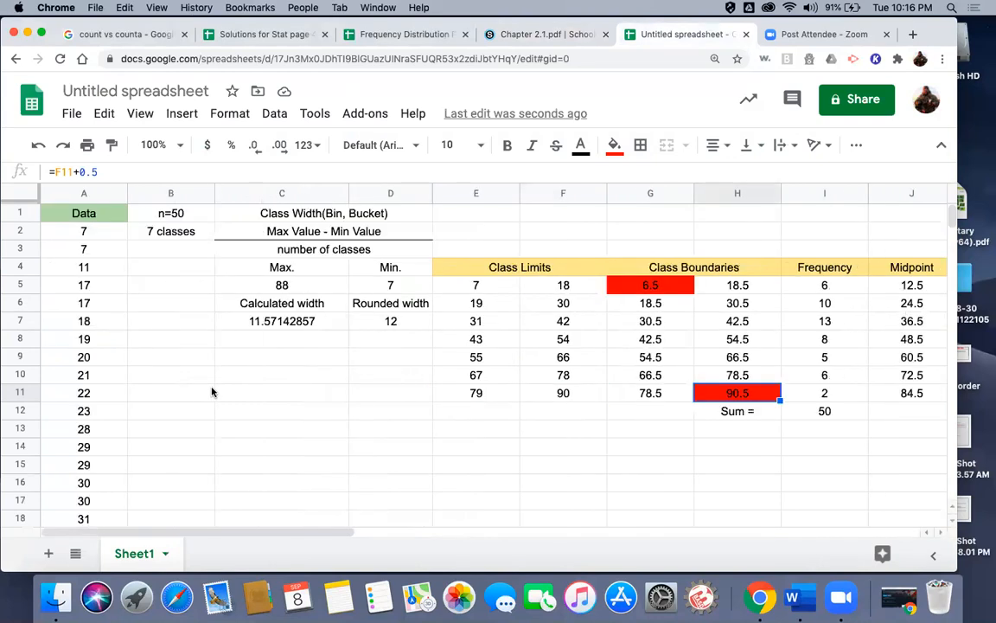
{"action": "left_click", "coordinate": [268, 430]}
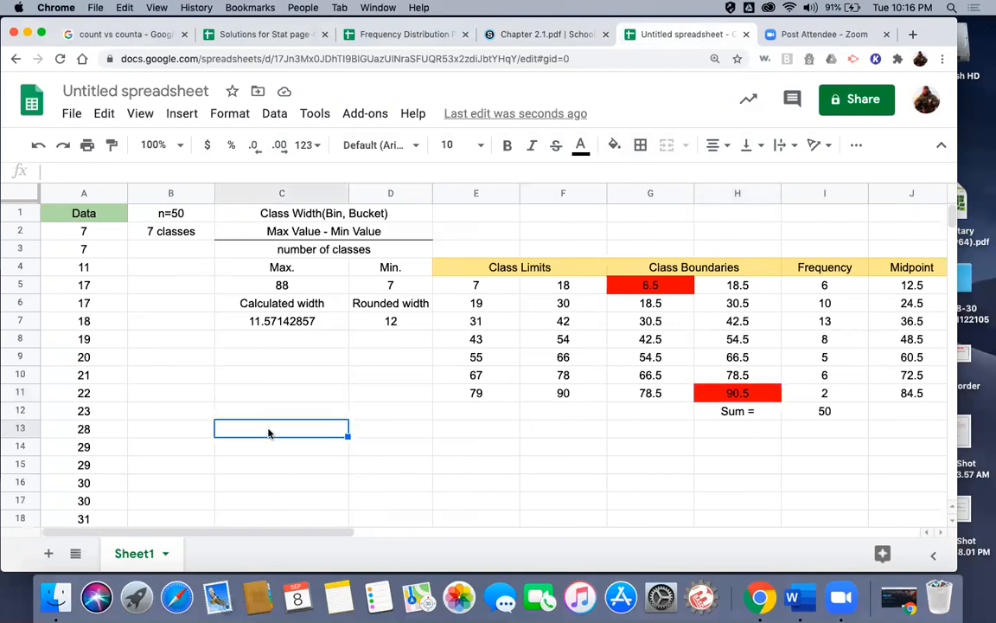
{"action": "type", "text": "Ste"}
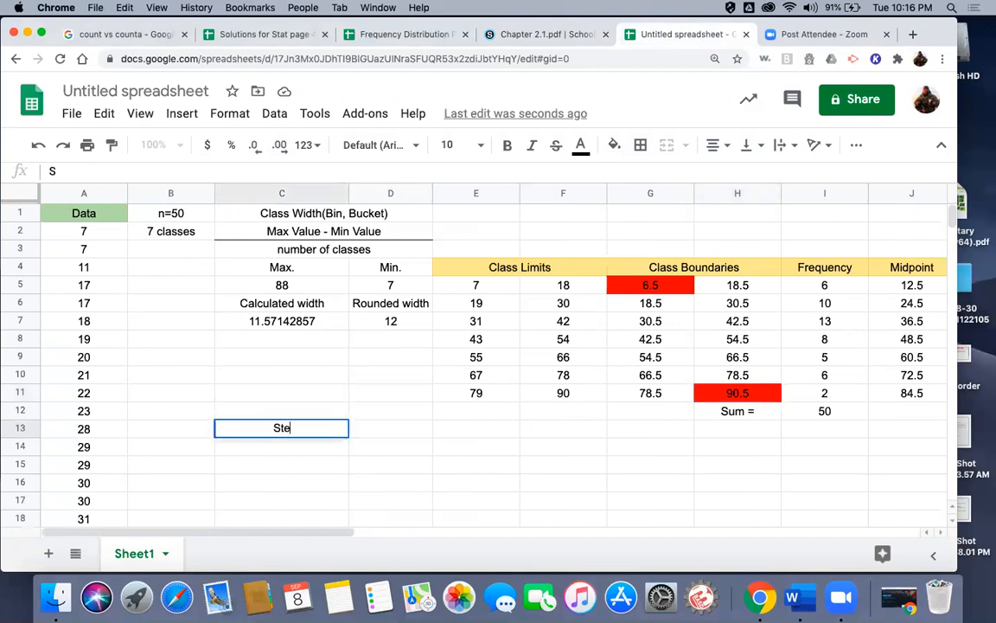
{"action": "type", "text": "p 1 Highlight data se"}
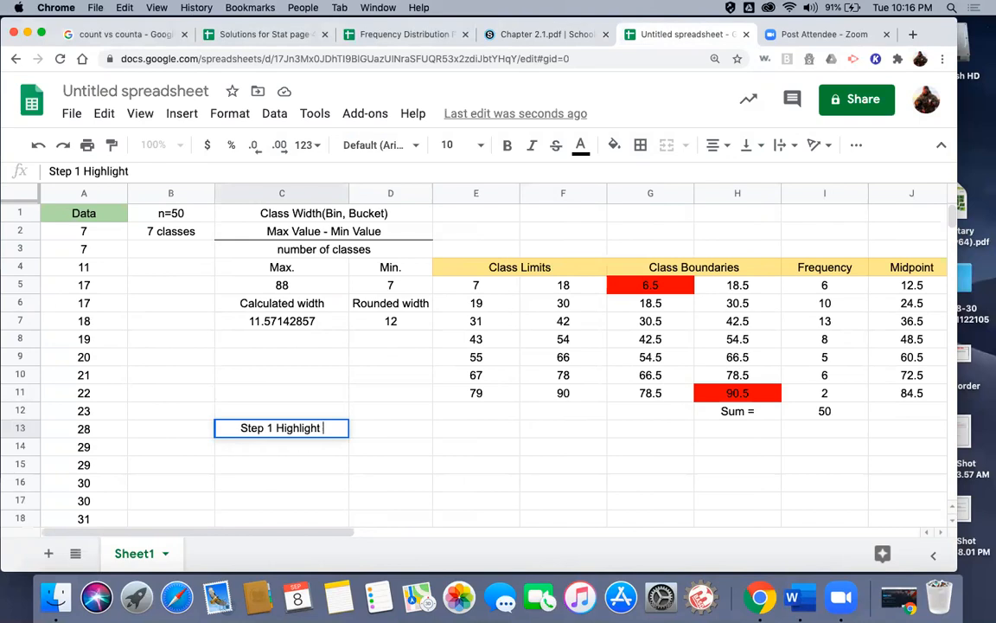
{"action": "type", "text": "t"}
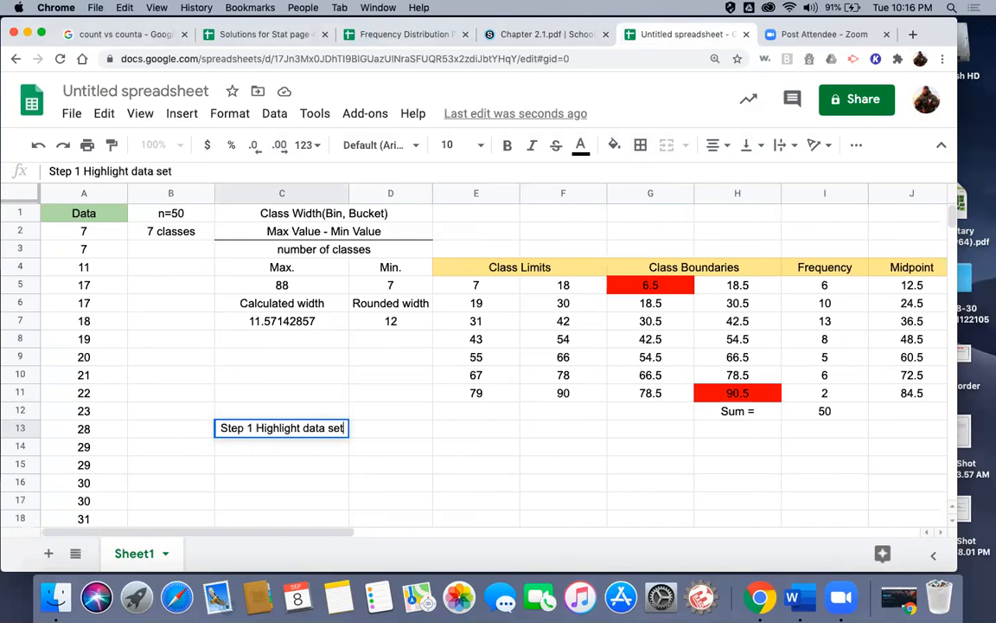
{"action": "key", "text": "Return"}
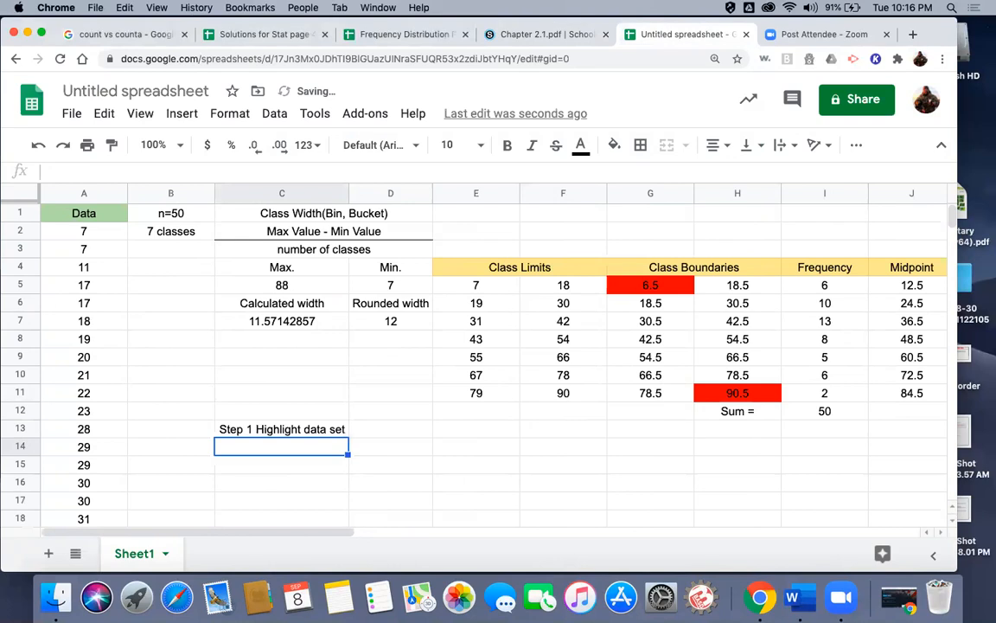
- Enter the second instruction "2. Click chart icon and select histogram" in C14
{"action": "type", "text": "2"}
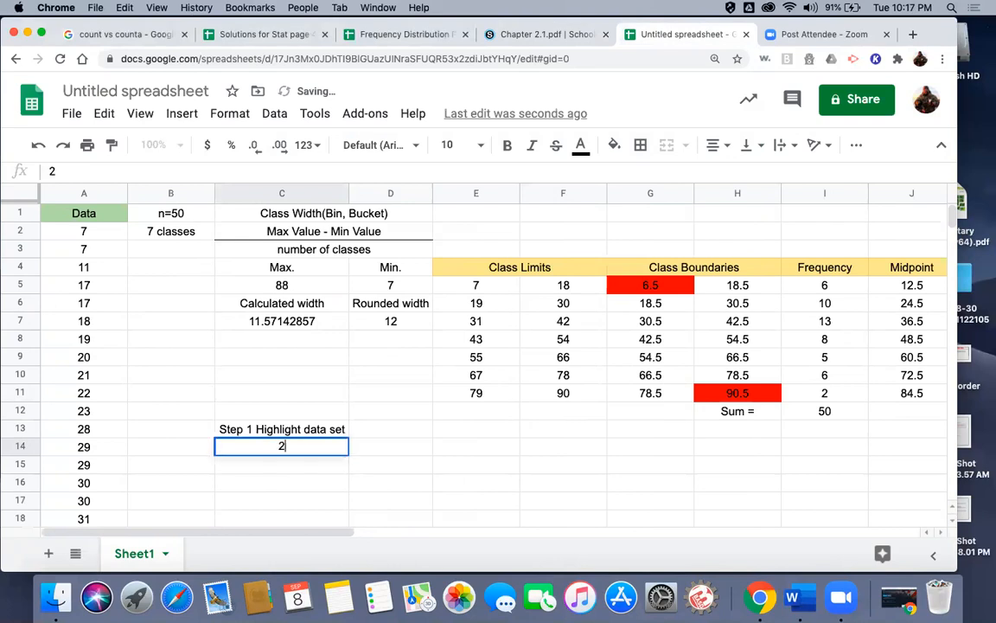
{"action": "type", "text": "."}
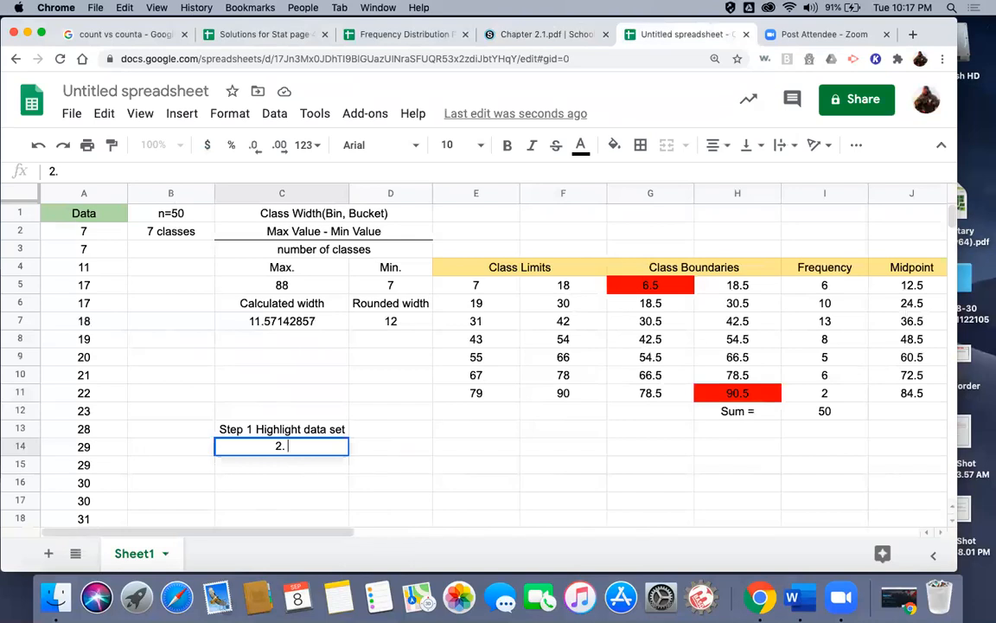
{"action": "type", "text": " Clicke th"}
{"action": "key", "text": "BackSpace"}
{"action": "key", "text": "BackSpace"}
{"action": "key", "text": "BackSpace"}
{"action": "key", "text": "BackSpace"}
{"action": "type", "text": "chart i"}
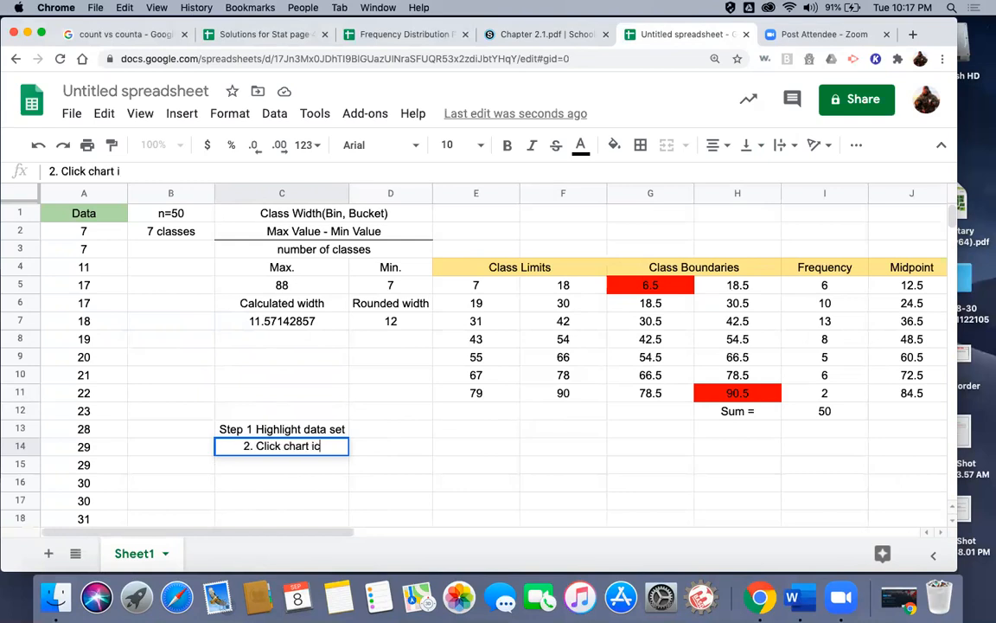
{"action": "type", "text": "con and selec"}
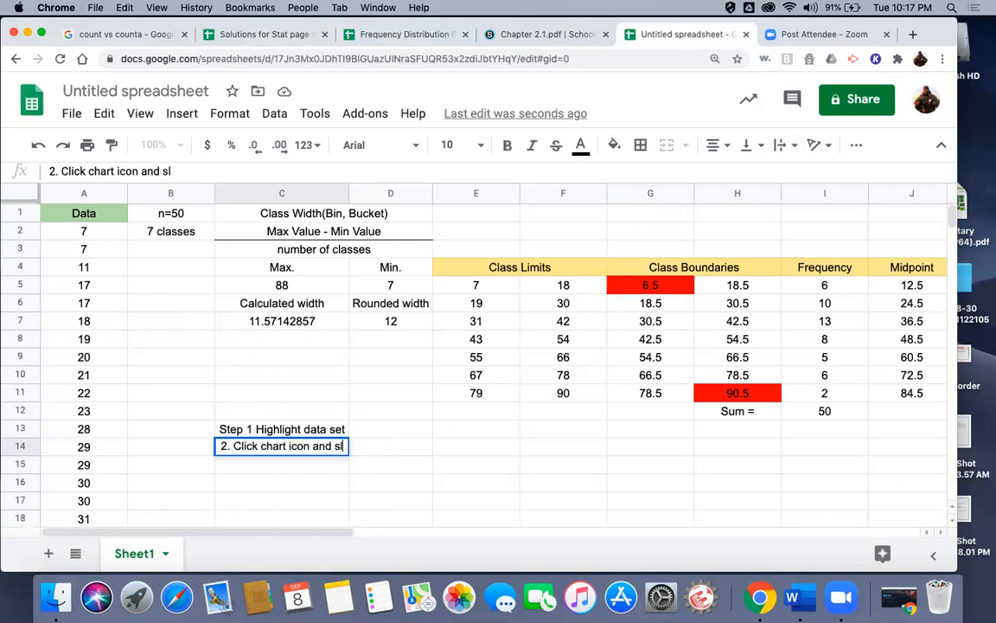
{"action": "type", "text": "t h"}
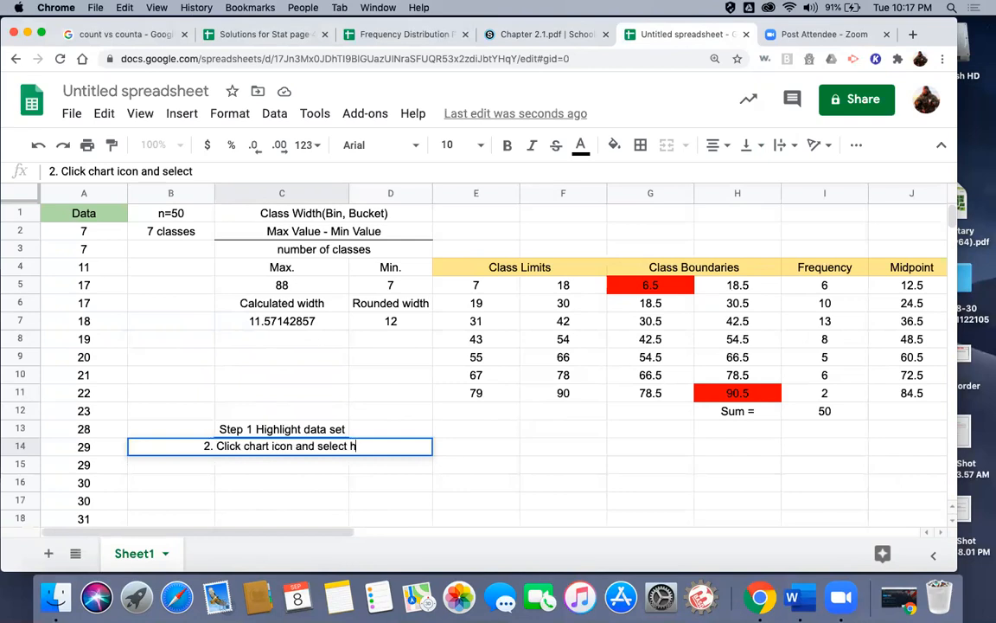
{"action": "type", "text": "istogra"}
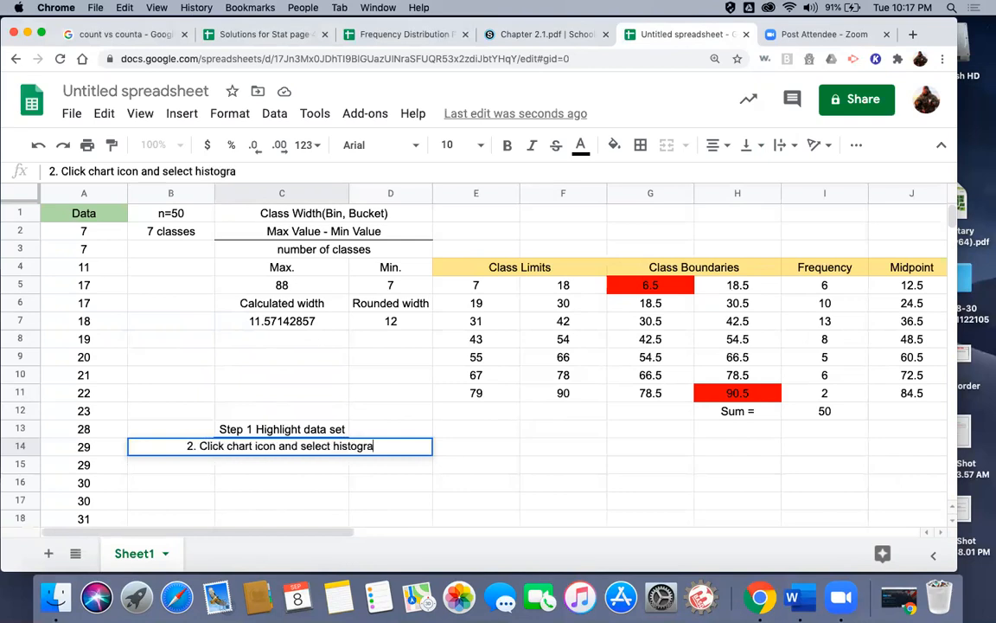
{"action": "type", "text": "m"}
{"action": "key", "text": "Return"}
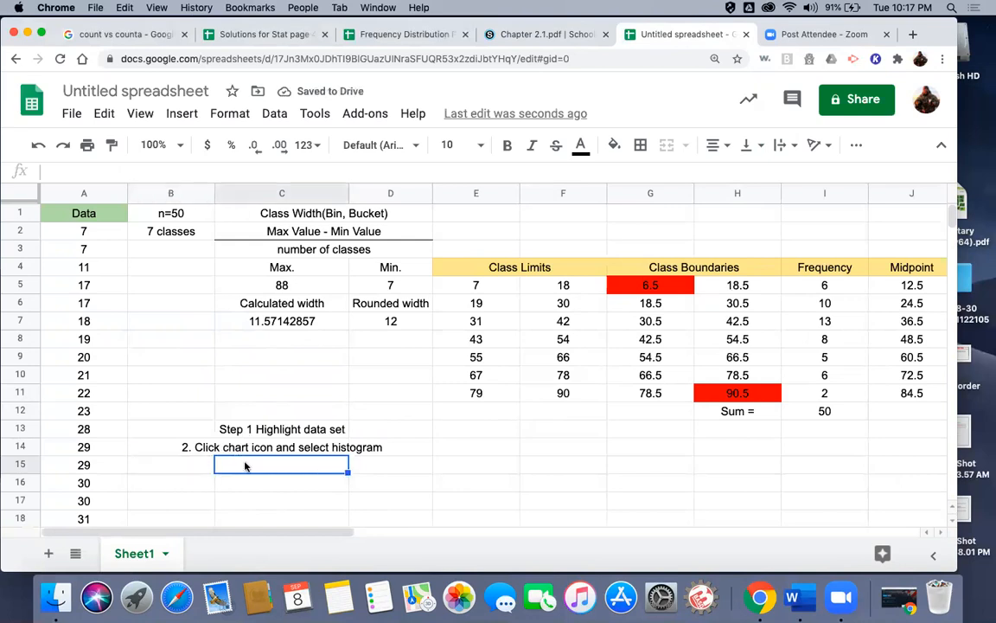
- Enter the third instruction "3. adjust bucket size to 12" in C15
{"action": "type", "text": "Stem"}
{"action": "key", "text": "BackSpace"}
{"action": "type", "text": "p 3"}
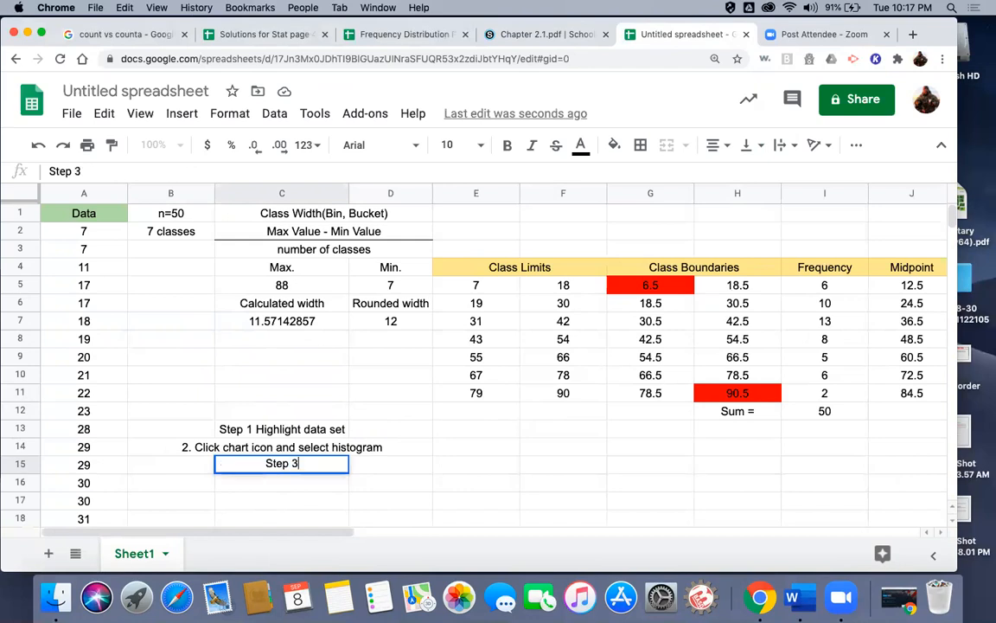
{"action": "key", "text": "BackSpace"}
{"action": "key", "text": "BackSpace"}
{"action": "key", "text": "BackSpace"}
{"action": "key", "text": "BackSpace"}
{"action": "key", "text": "BackSpace"}
{"action": "key", "text": "BackSpace"}
{"action": "key", "text": "BackSpace"}
{"action": "type", "text": "3. adjust bucket sz"}
{"action": "key", "text": "BackSpace"}
{"action": "type", "text": "ize to 12"}
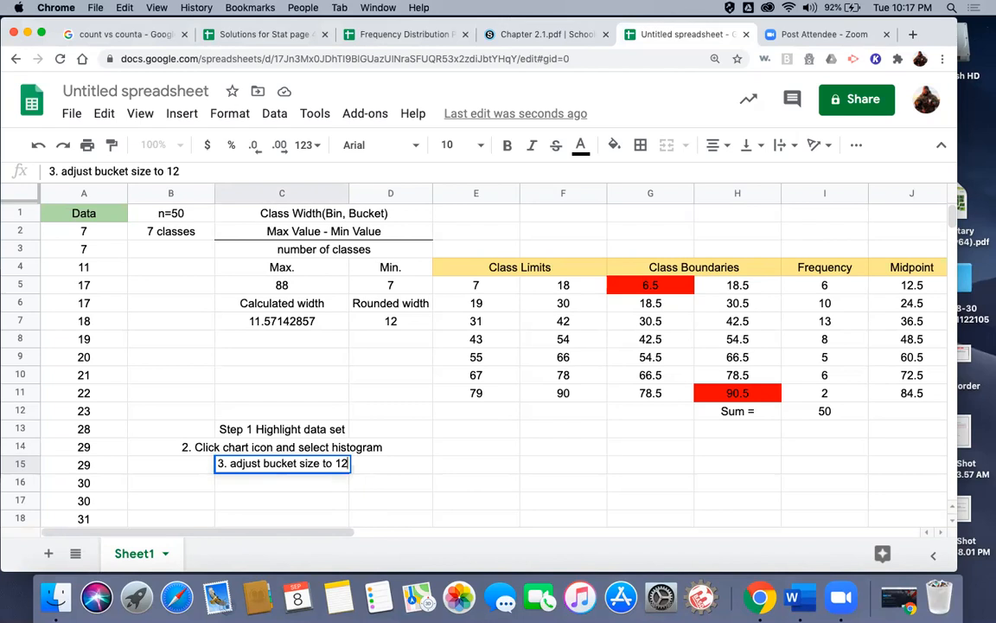
{"action": "key", "text": "Return"}
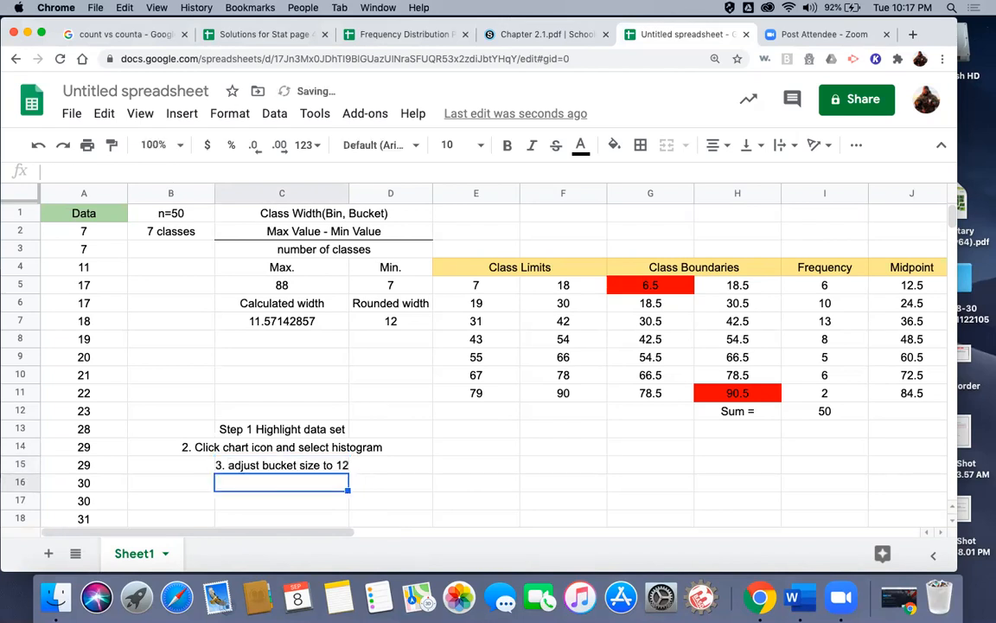
- Write the fourth instruction "4. Set minimum and maximum values to 6.5 and 90.5" in C16
{"action": "type", "text": "4."}
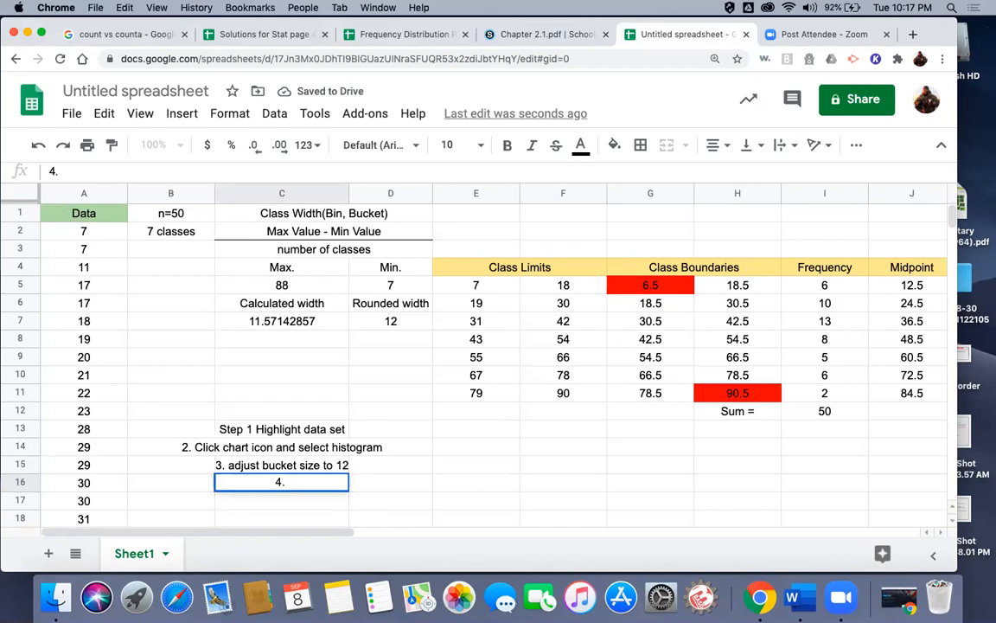
{"action": "type", "text": " Set minim"}
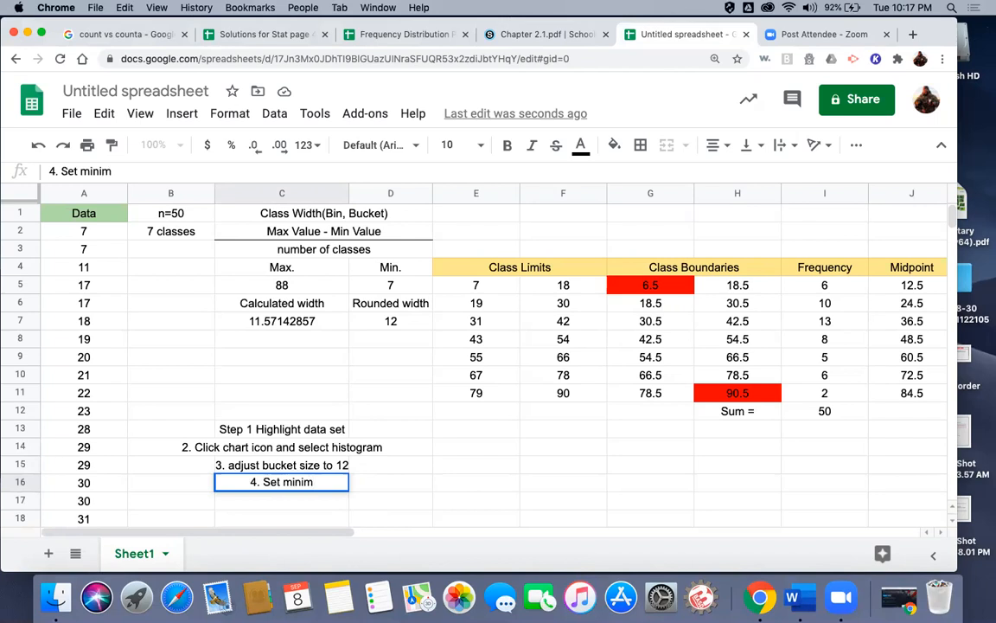
{"action": "type", "text": "um and "}
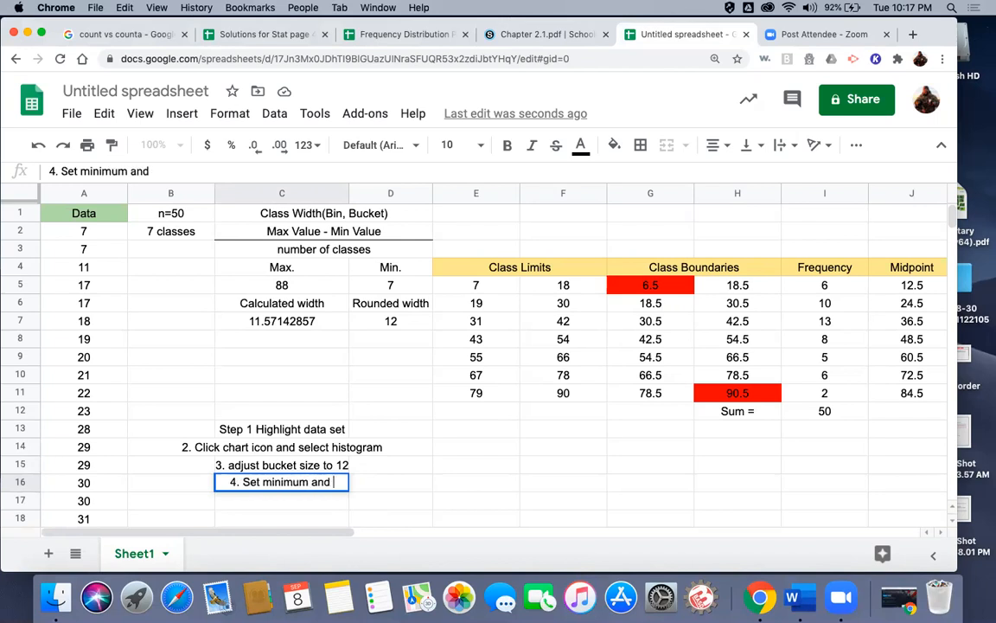
{"action": "type", "text": "max"}
{"action": "type", "text": "imum"}
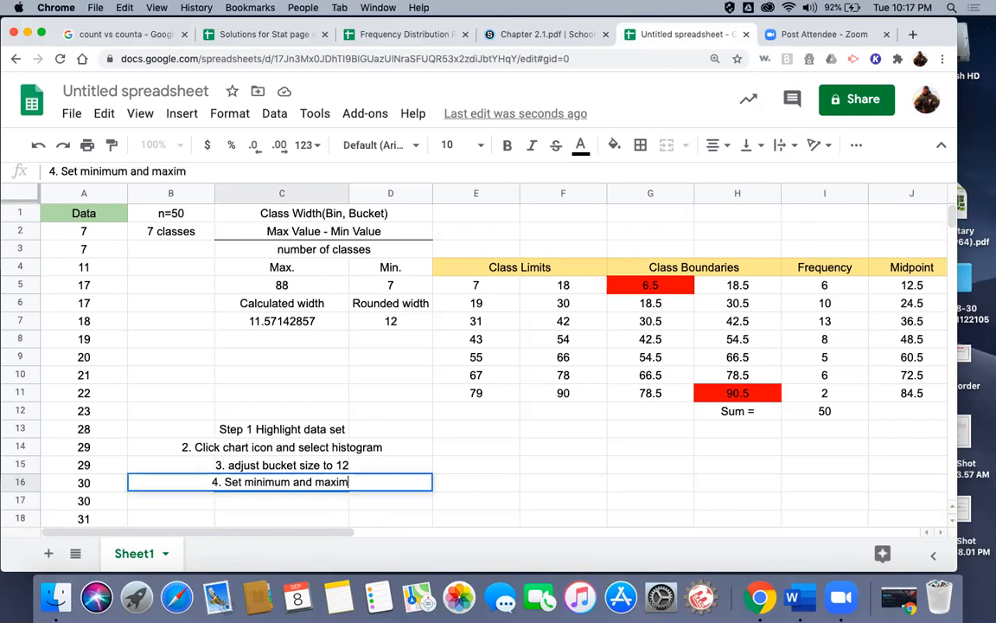
{"action": "type", "text": " h"}
{"action": "key", "text": "BackSpace"}
{"action": "type", "text": "values to"}
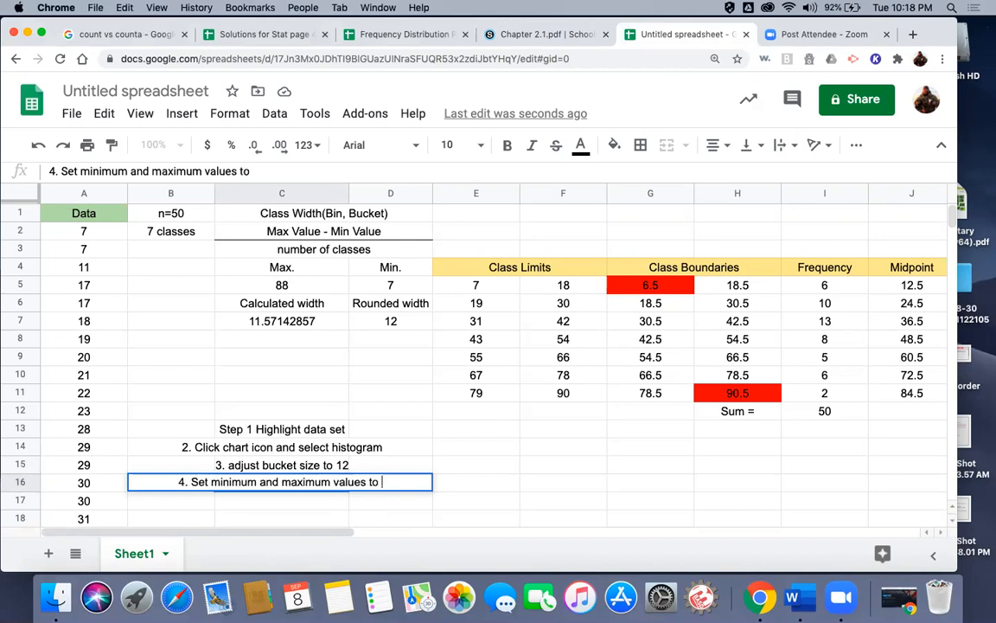
{"action": "type", "text": "6.5"}
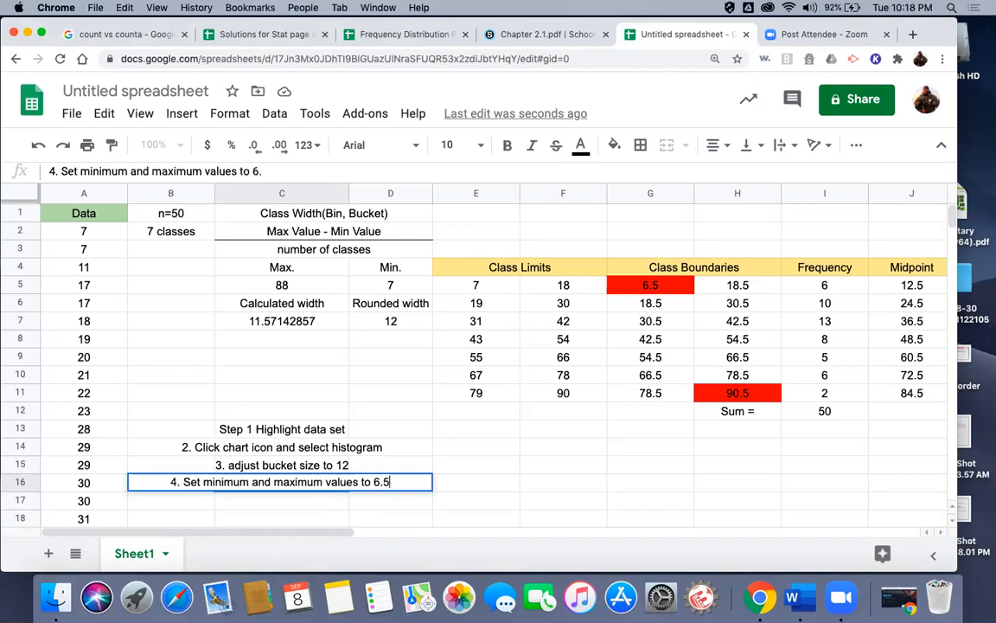
{"action": "type", "text": " and 90/"}
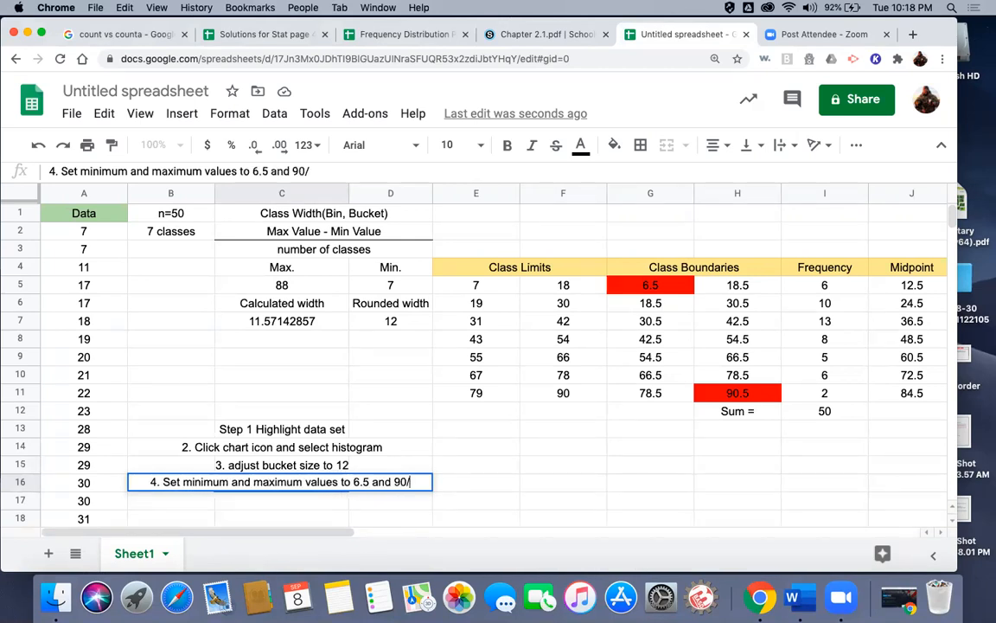
{"action": "type", "text": "5"}
{"action": "key", "text": "BackSpace"}
{"action": "key", "text": "BackSpace"}
{"action": "type", "text": ".5"}
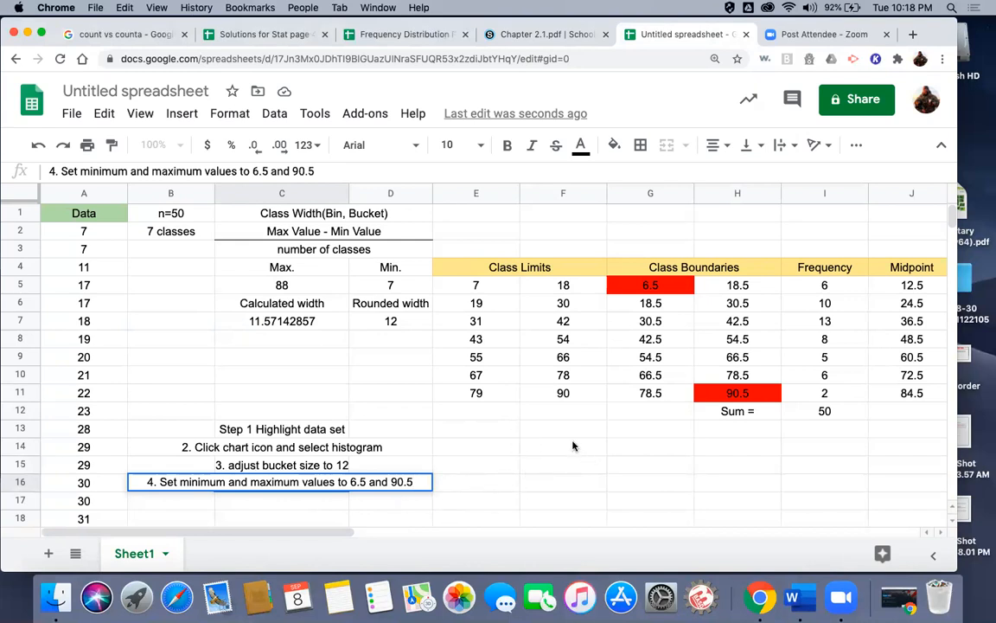
- Enter the fifth instruction "5. clean up titles/lables" in C17
{"action": "left_click", "coordinate": [275, 503]}
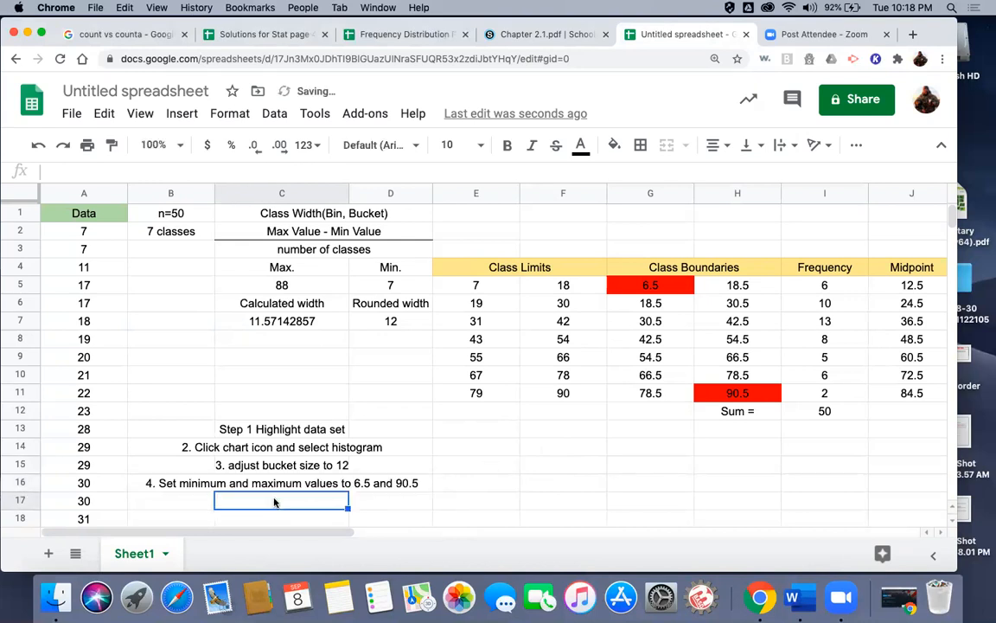
{"action": "type", "text": "5."}
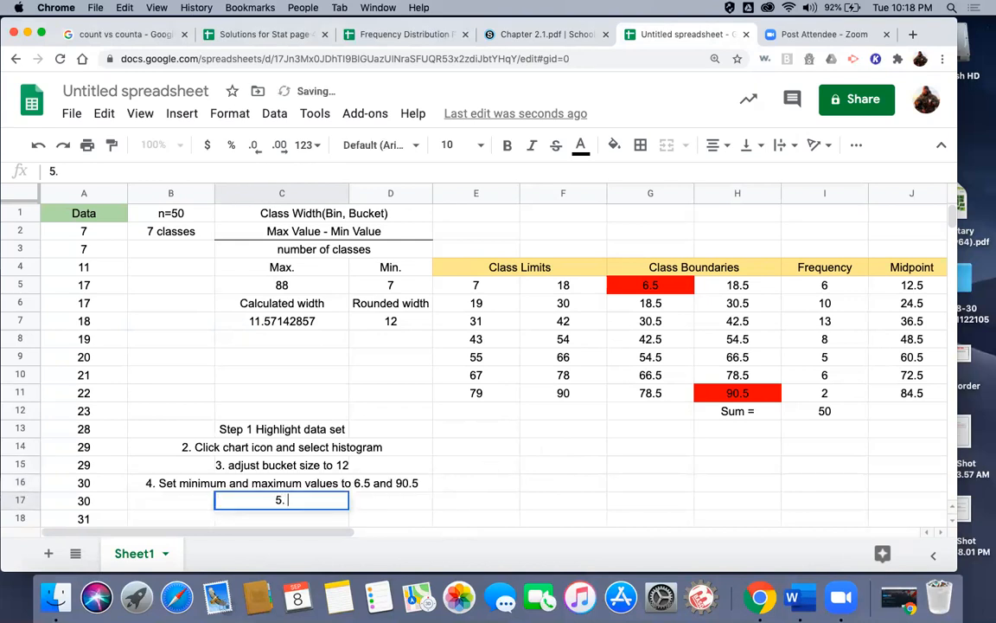
{"action": "type", "text": " clean "}
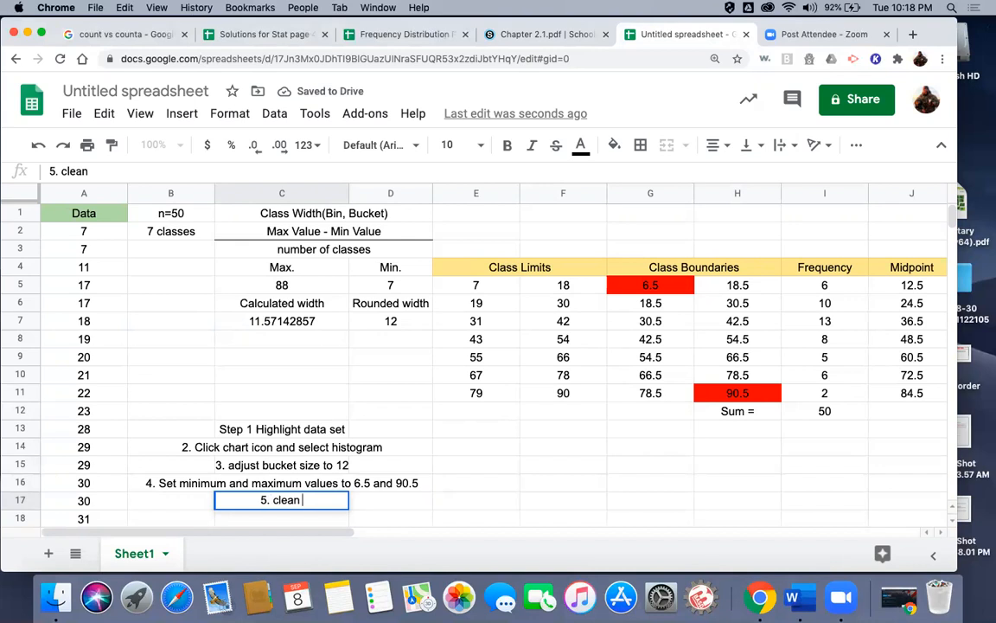
{"action": "type", "text": "up titles/"}
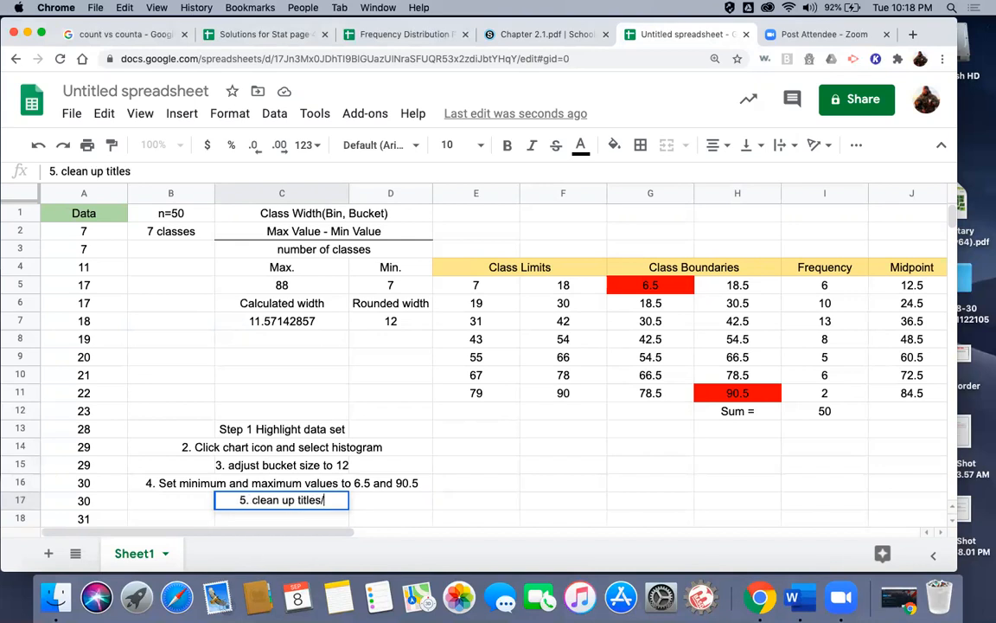
{"action": "type", "text": "lables"}
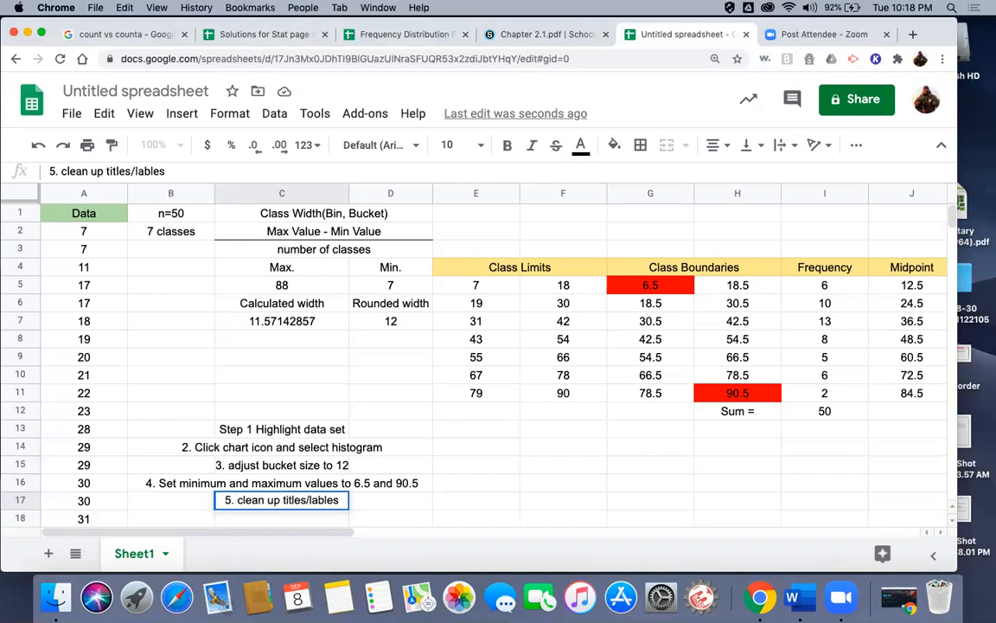
{"action": "key", "text": "Return"}
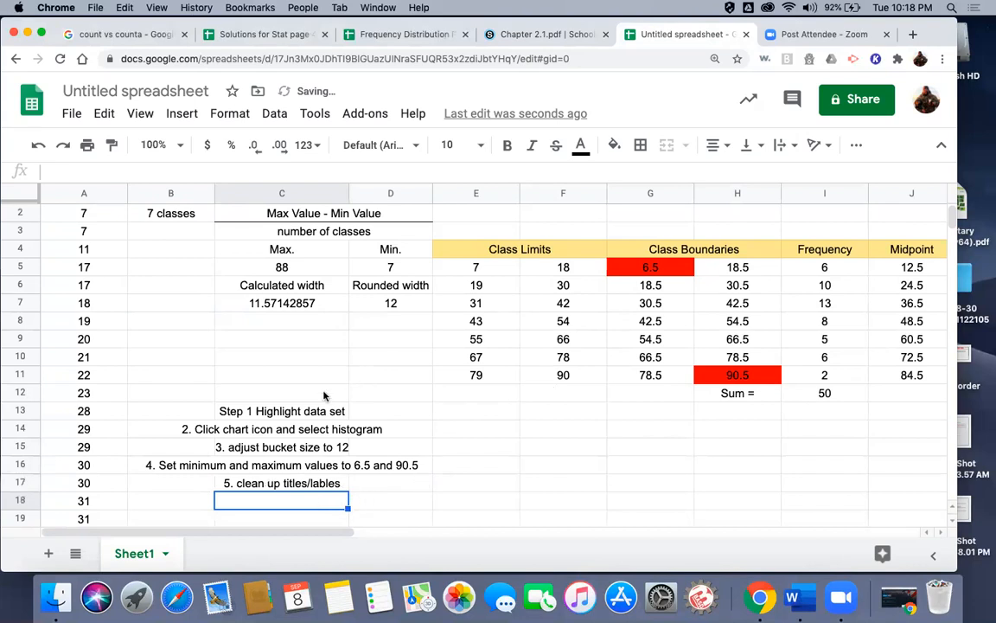
{"action": "scroll", "coordinate": [294, 422], "scroll_direction": "up", "scroll_amount": 1}
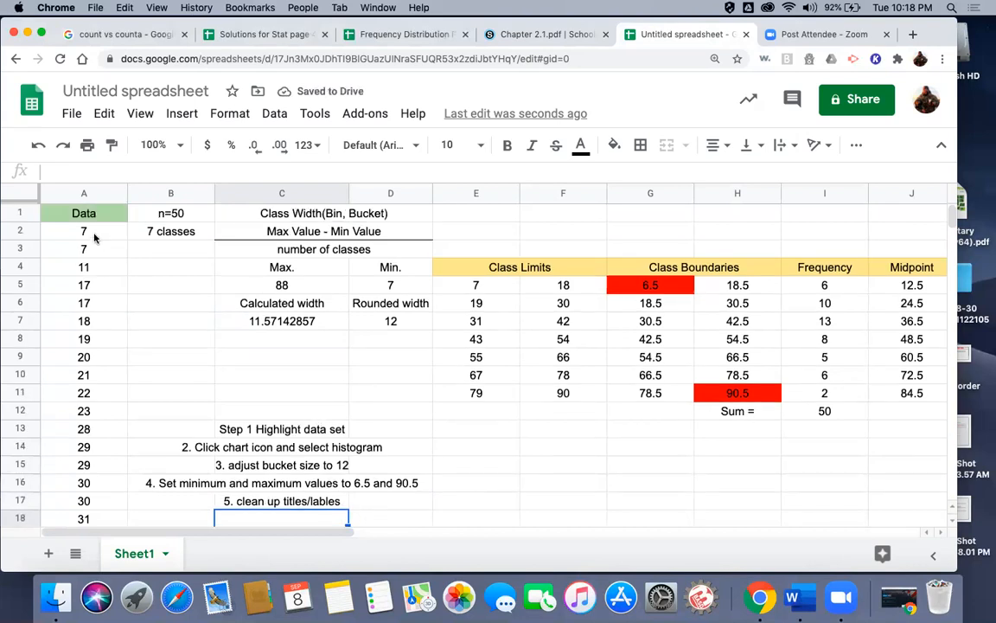
- Insert a chart based on the data values in A2:A51
{"action": "left_click", "coordinate": [91, 236]}
{"action": "left_click_drag", "start_coordinate": [91, 235], "coordinate": [89, 394]}
{"action": "scroll", "coordinate": [474, 379], "scroll_direction": "up", "scroll_amount": 10}
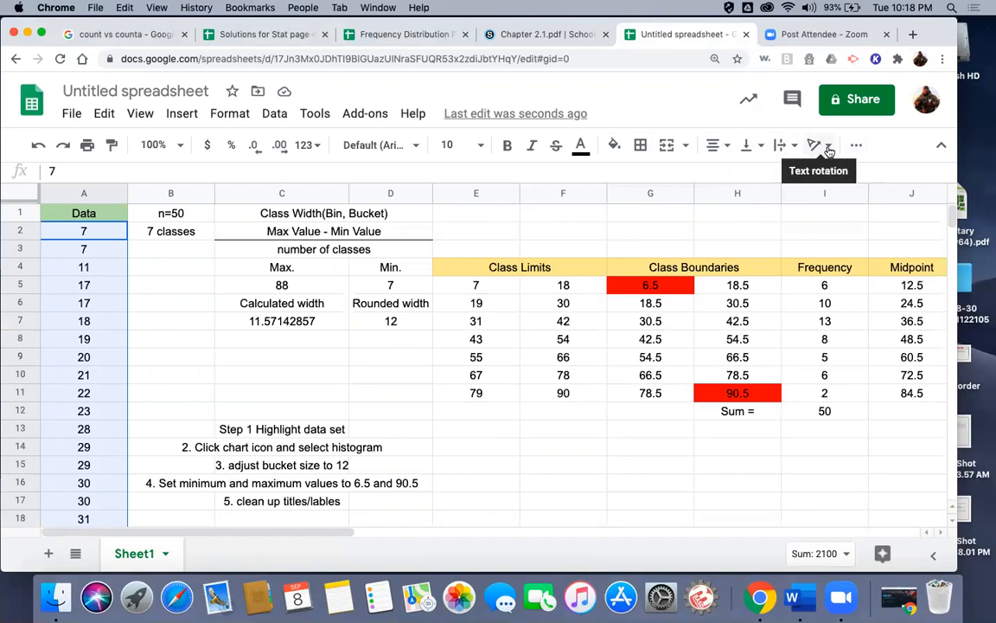
{"action": "left_click", "coordinate": [857, 147]}
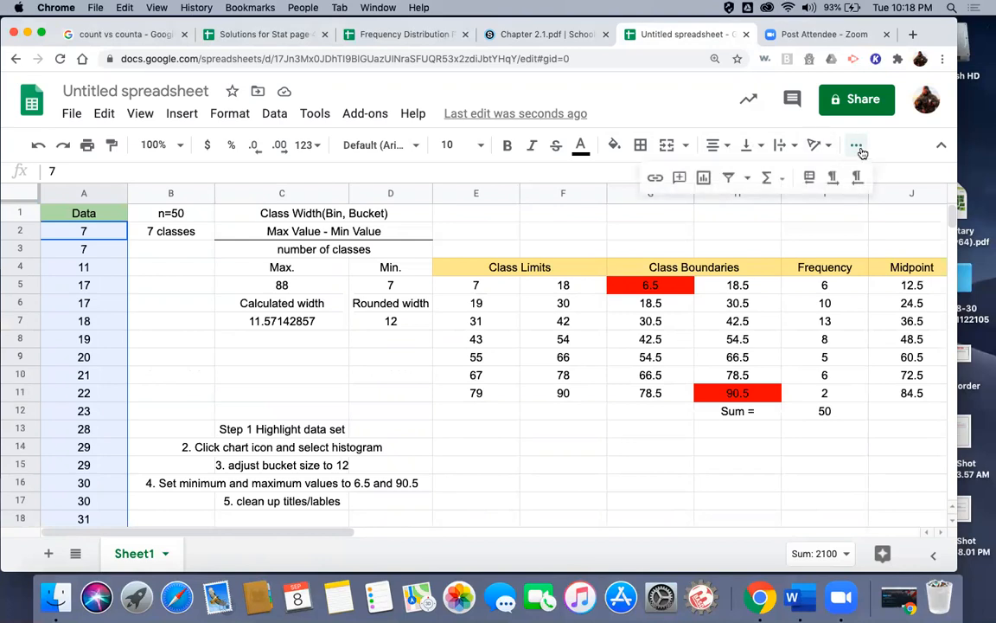
{"action": "left_click", "coordinate": [704, 179]}
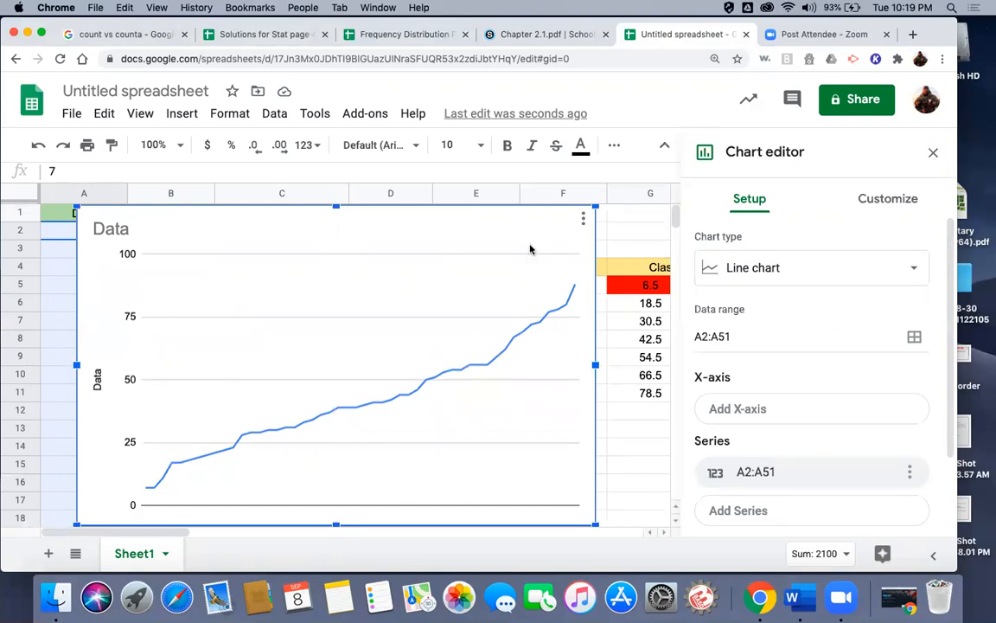
- Change the chart type to Histogram chart
{"action": "left_click", "coordinate": [900, 268]}
{"action": "scroll", "coordinate": [849, 422], "scroll_direction": "down", "scroll_amount": 5}
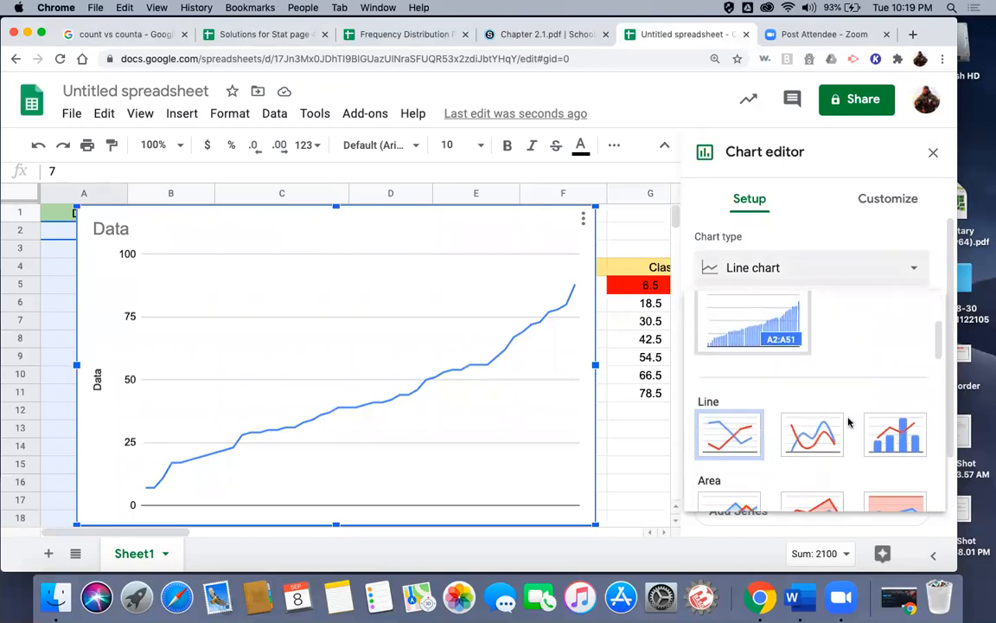
{"action": "scroll", "coordinate": [848, 422], "scroll_direction": "down", "scroll_amount": 4}
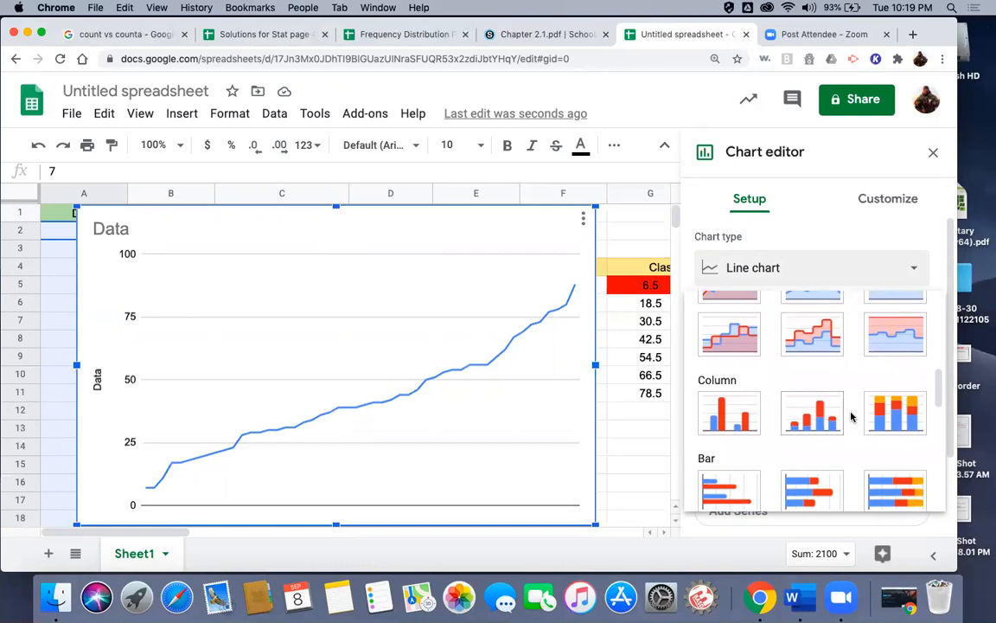
{"action": "scroll", "coordinate": [851, 417], "scroll_direction": "down", "scroll_amount": 3}
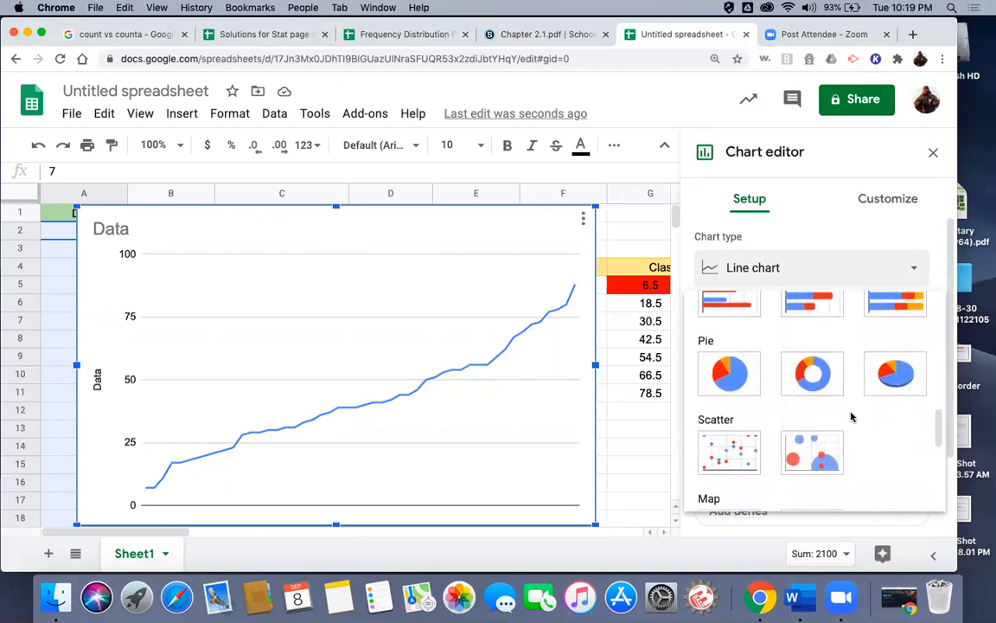
{"action": "scroll", "coordinate": [851, 417], "scroll_direction": "down", "scroll_amount": 3}
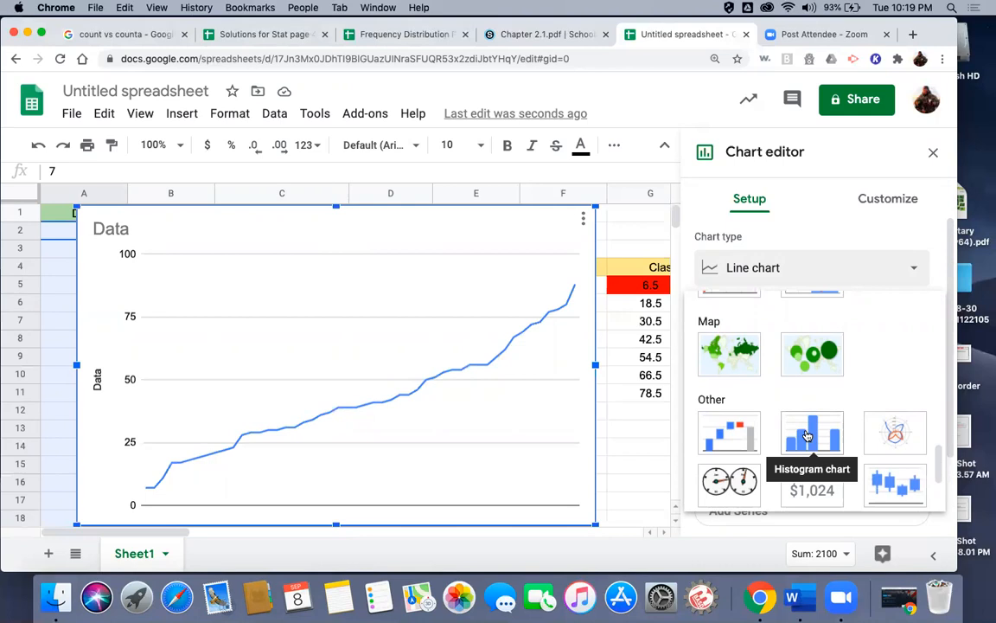
{"action": "left_click", "coordinate": [807, 435]}
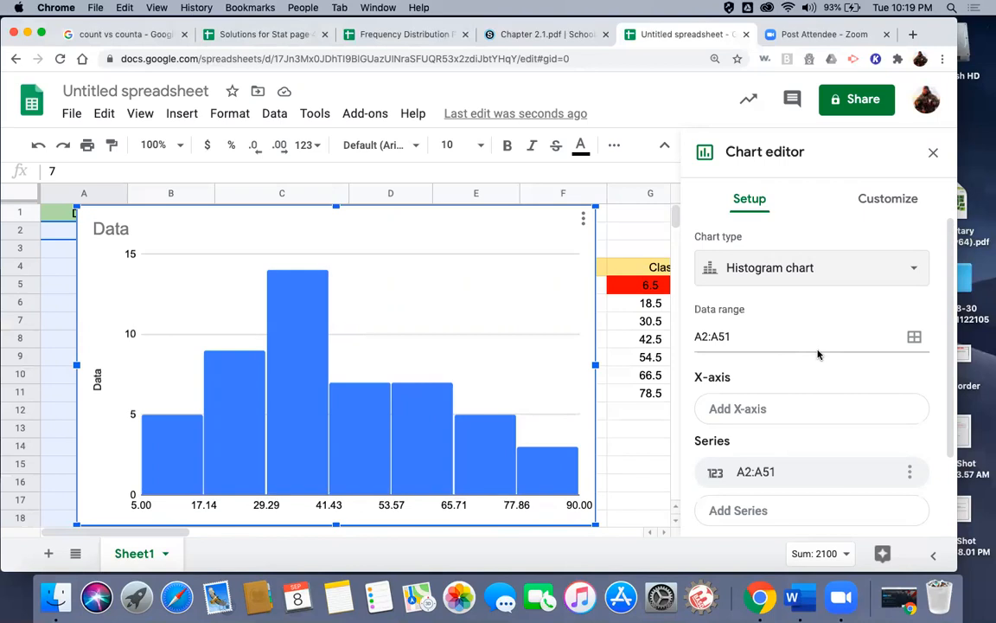
- Set the histogram's bucket size to 12
{"action": "left_click", "coordinate": [900, 201]}
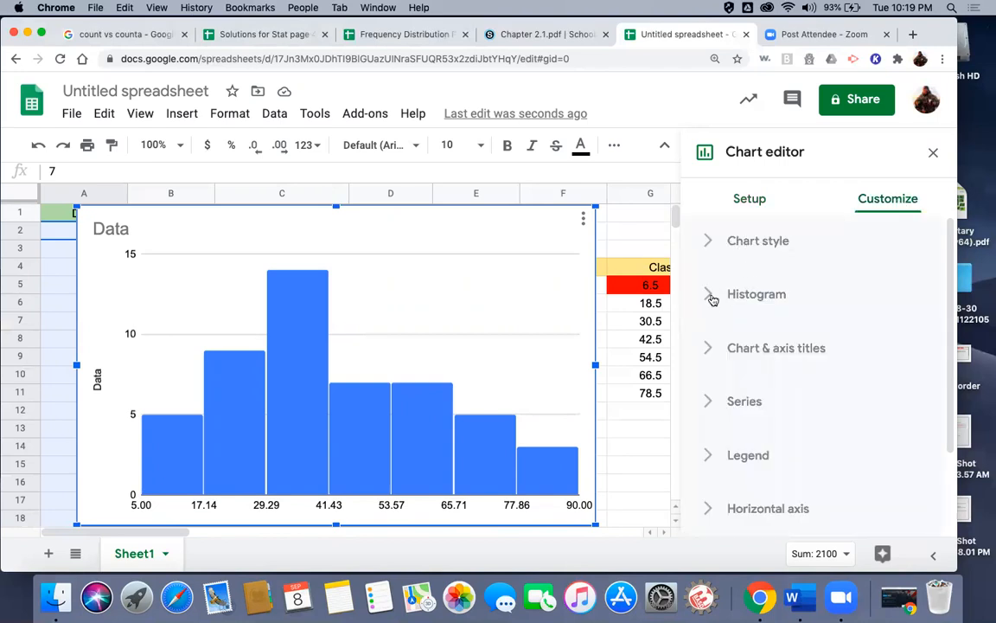
{"action": "left_click", "coordinate": [709, 294]}
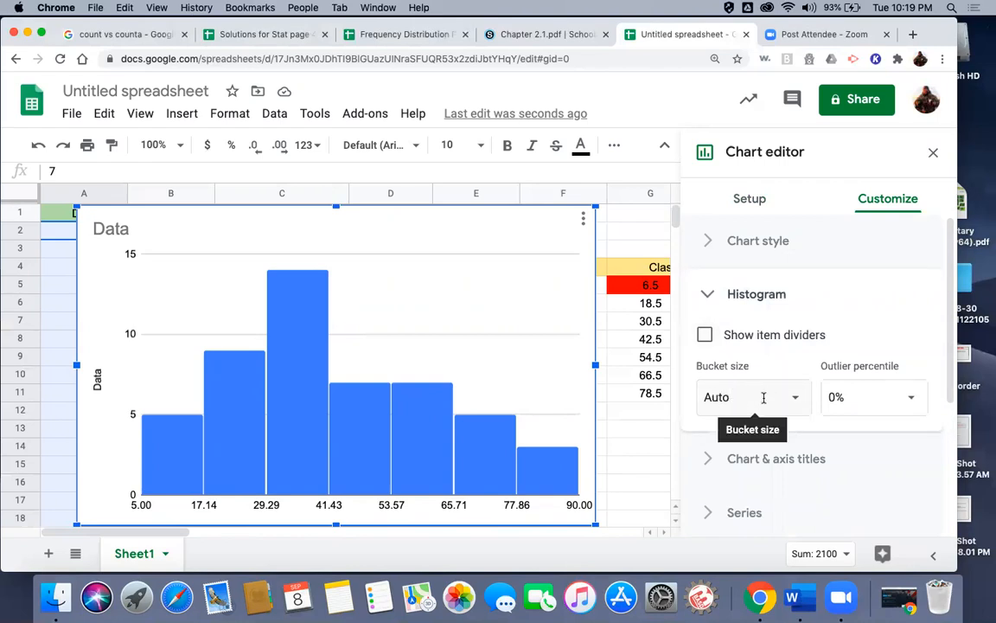
{"action": "left_click", "coordinate": [718, 397]}
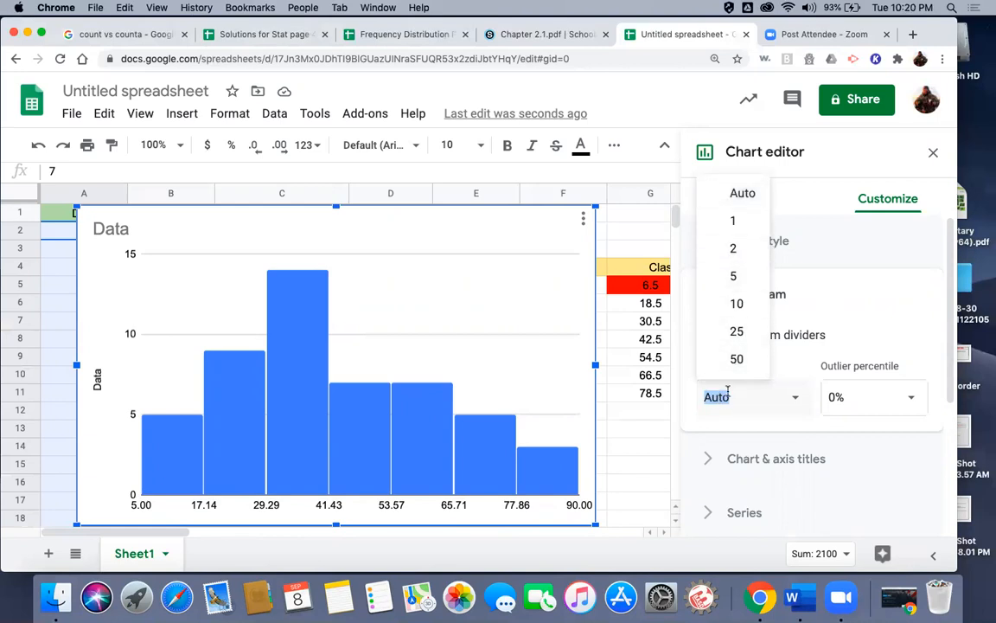
{"action": "type", "text": "12"}
{"action": "key", "text": "Return"}
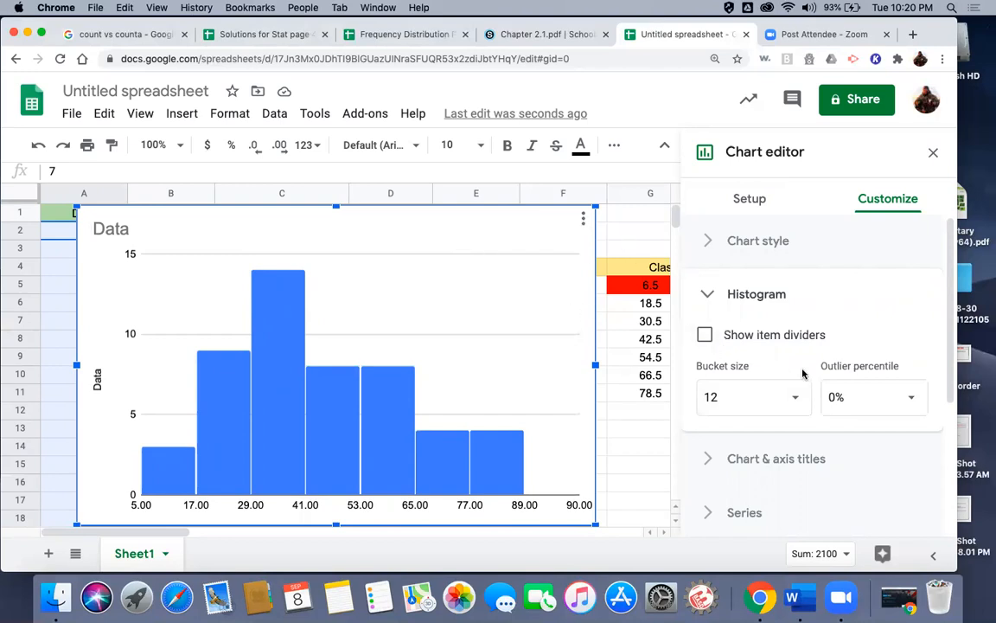
- Set the histogram's horizontal axis minimum to 6.5 and maximum to 90.5
{"action": "scroll", "coordinate": [868, 445], "scroll_direction": "down", "scroll_amount": 3}
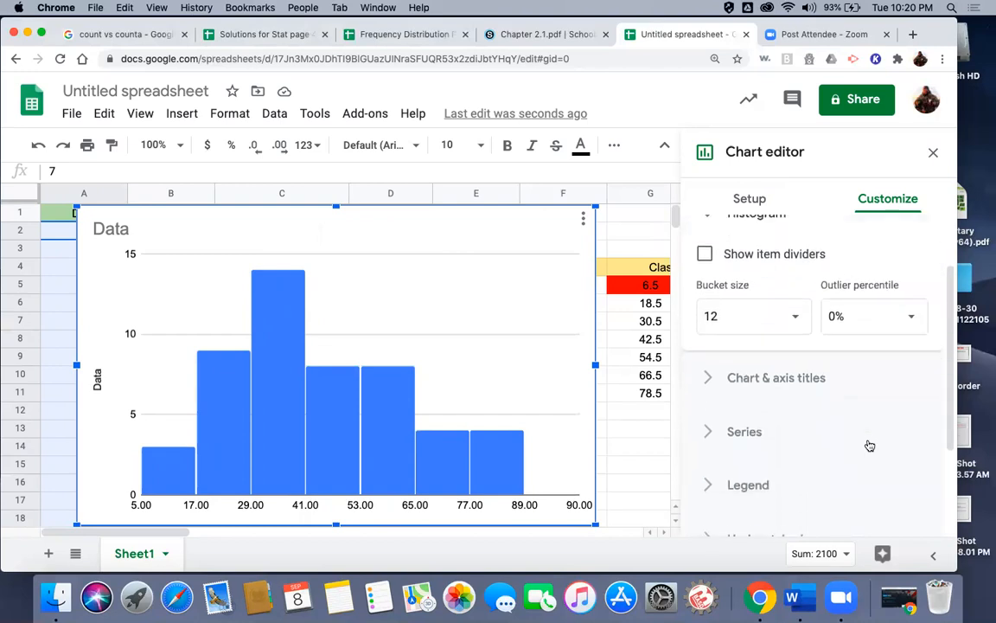
{"action": "left_click", "coordinate": [710, 403]}
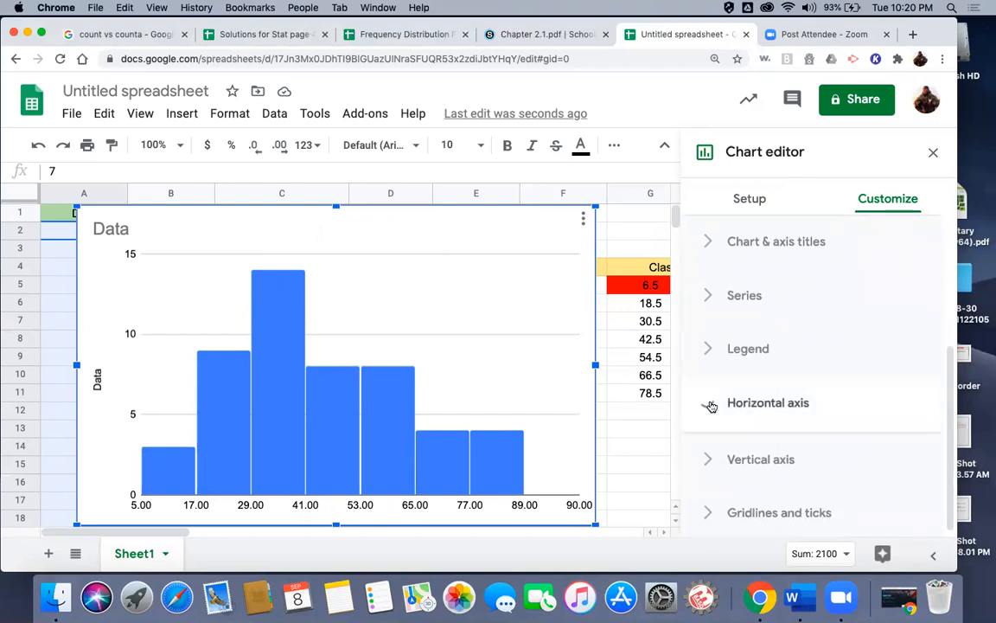
{"action": "scroll", "coordinate": [797, 423], "scroll_direction": "down", "scroll_amount": 5}
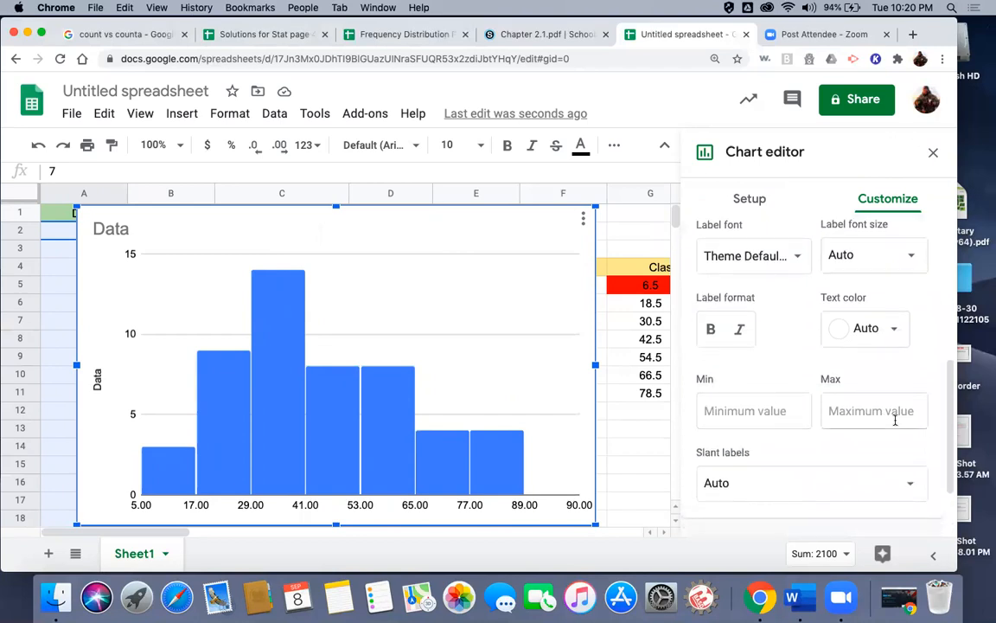
{"action": "left_click", "coordinate": [746, 410]}
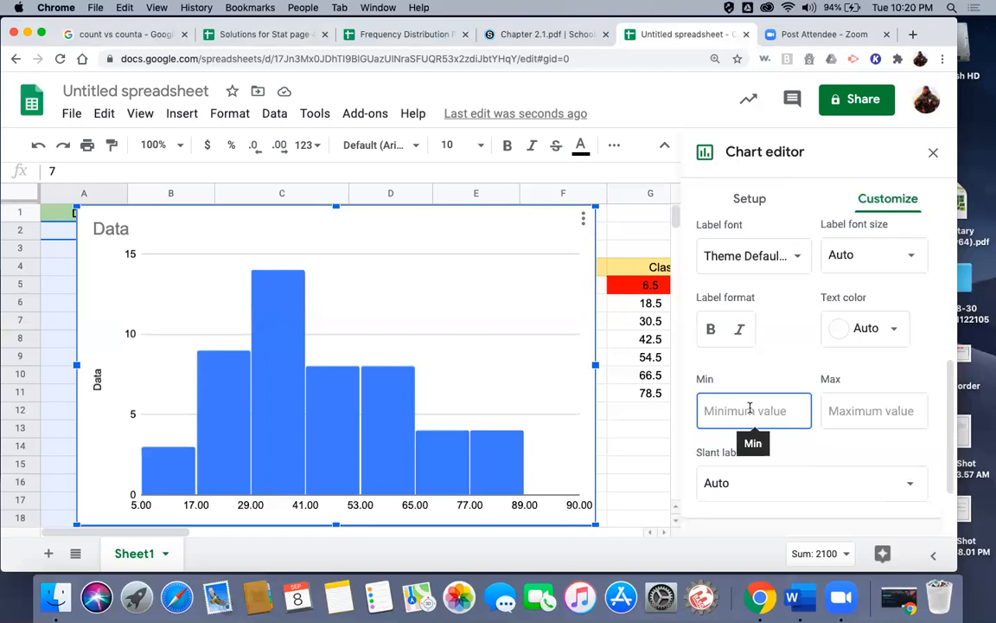
{"action": "type", "text": "6.5"}
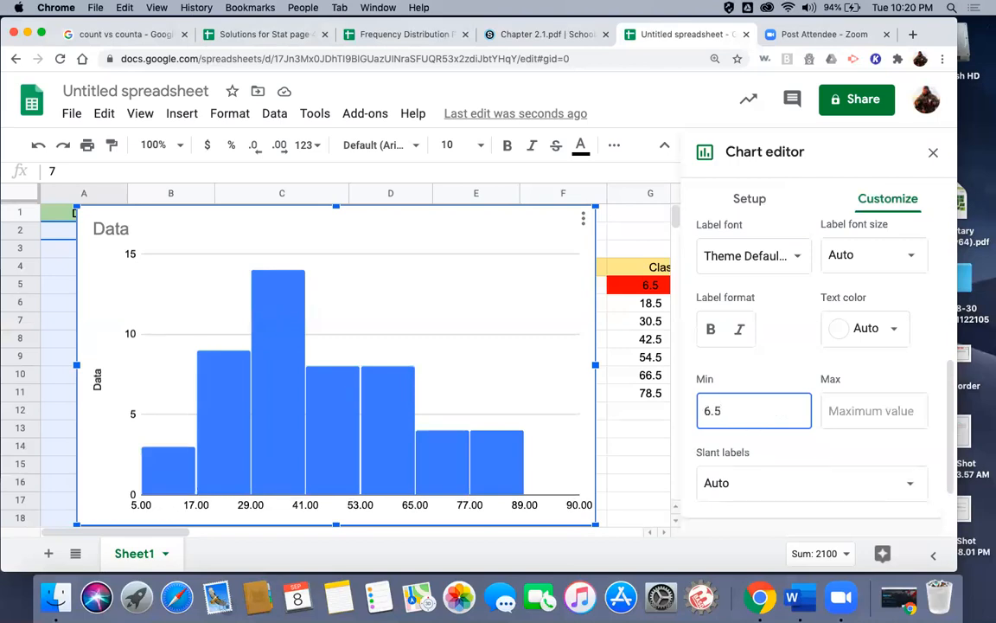
{"action": "left_click", "coordinate": [880, 413]}
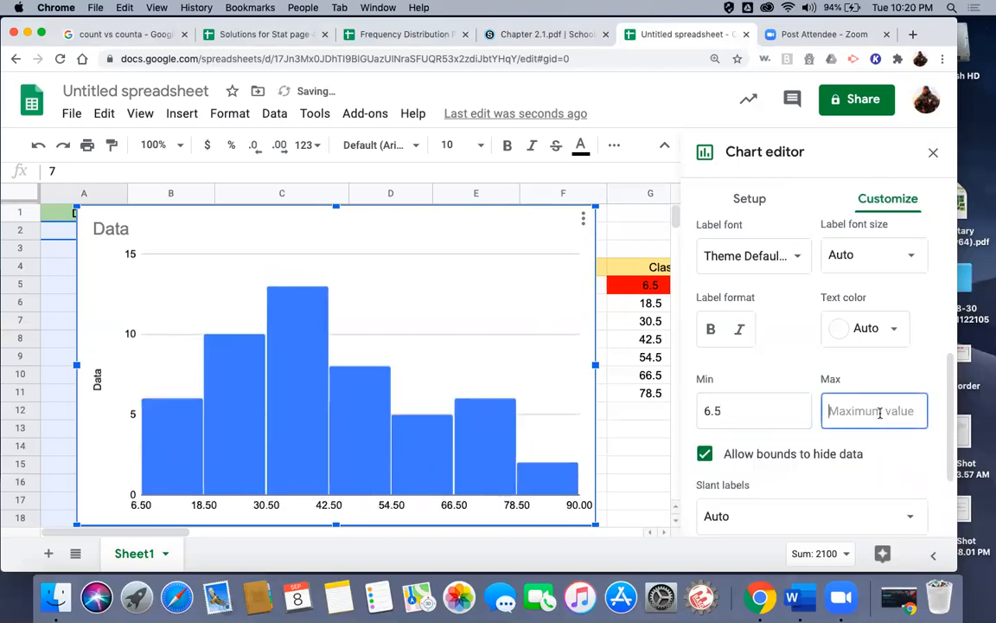
{"action": "type", "text": "90.5"}
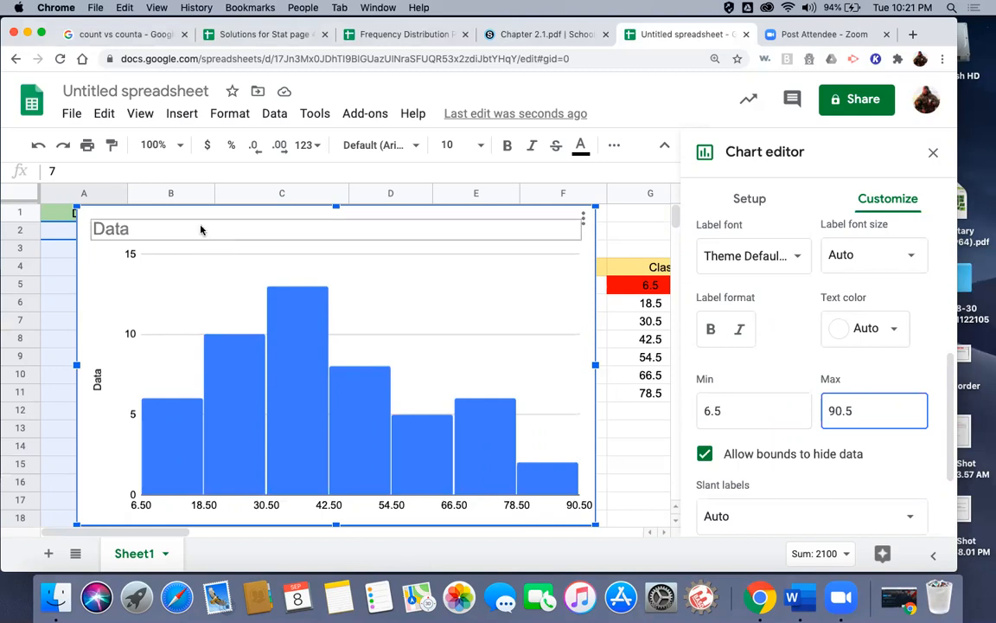
- Replace the chart title with "Internet Usage"
{"action": "scroll", "coordinate": [814, 339], "scroll_direction": "up", "scroll_amount": 5}
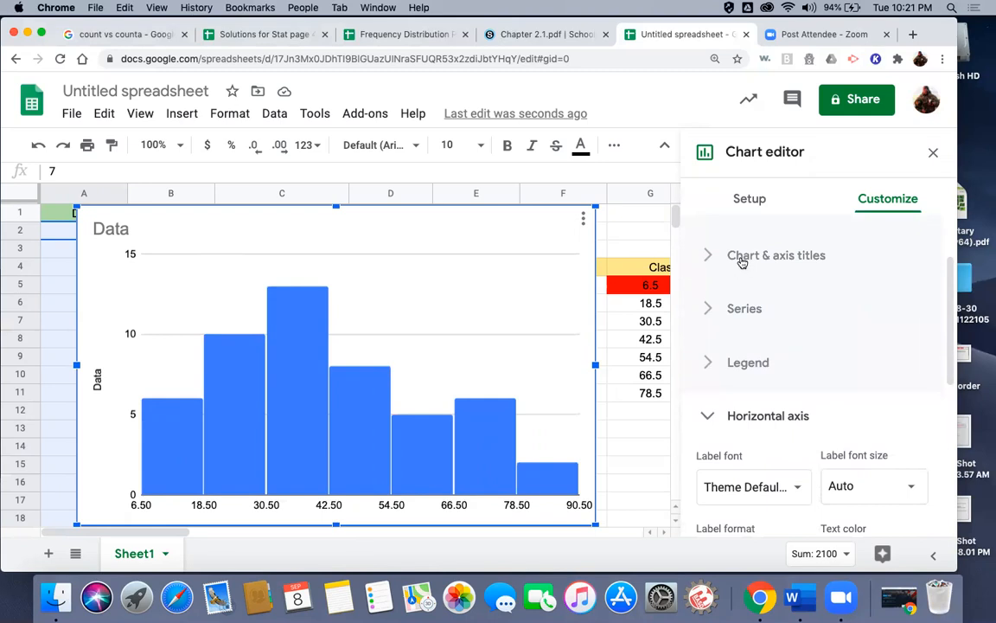
{"action": "left_click", "coordinate": [210, 230]}
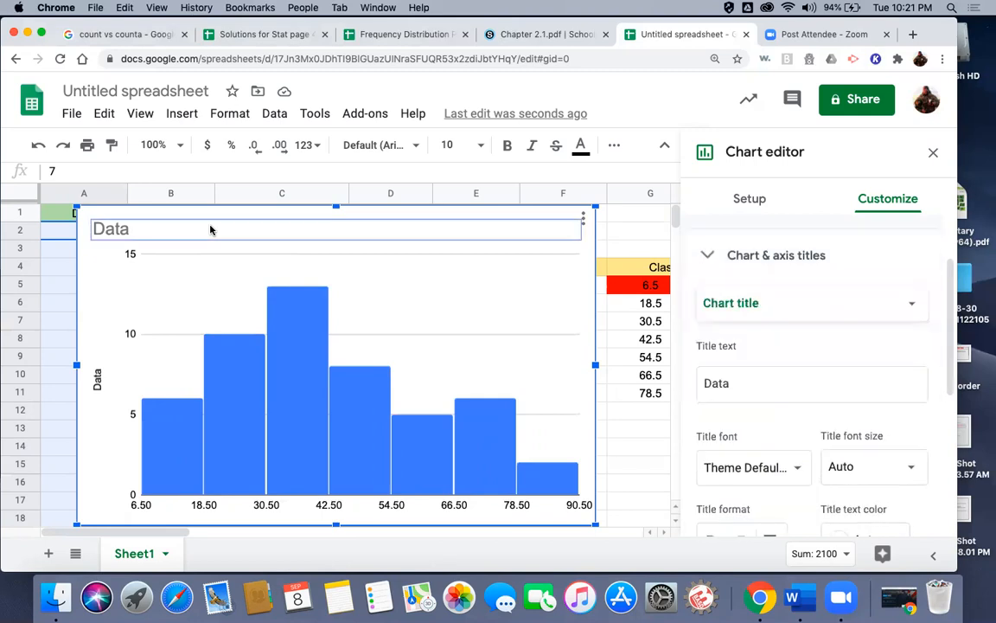
{"action": "double_click", "coordinate": [210, 227]}
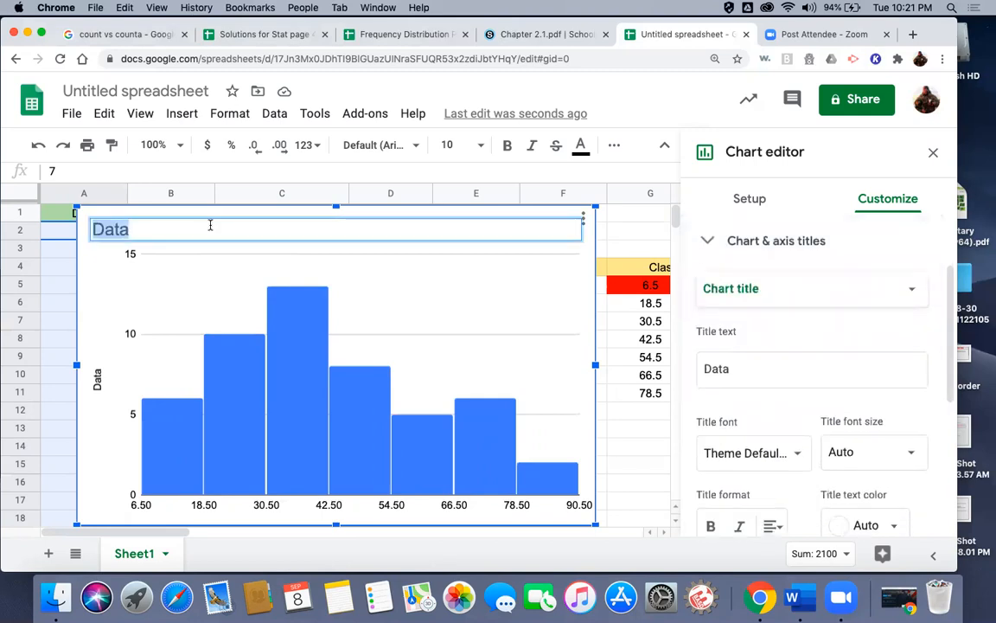
{"action": "type", "text": "Intern"}
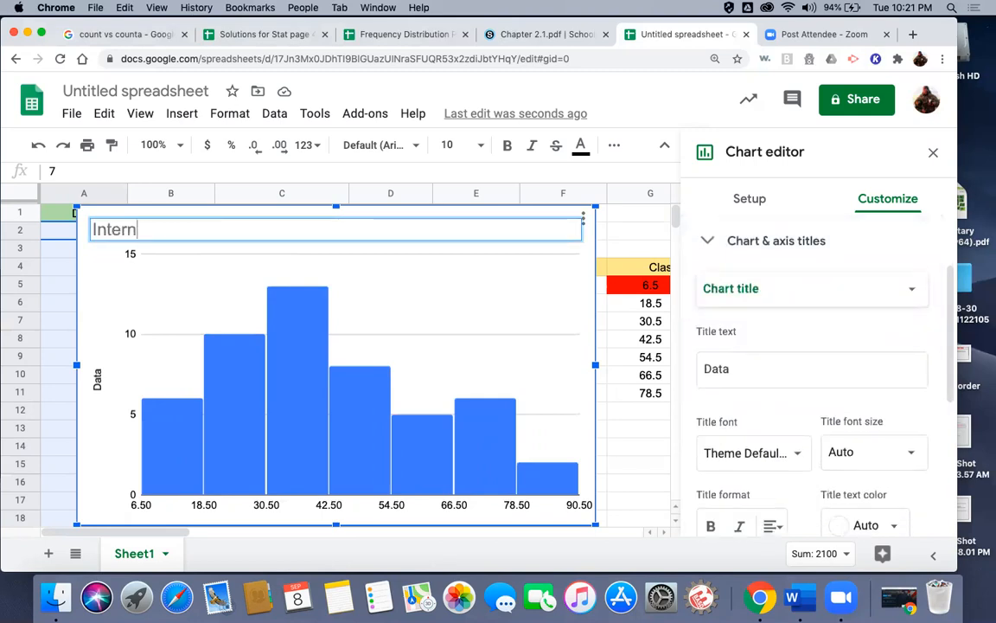
{"action": "type", "text": "et Usage"}
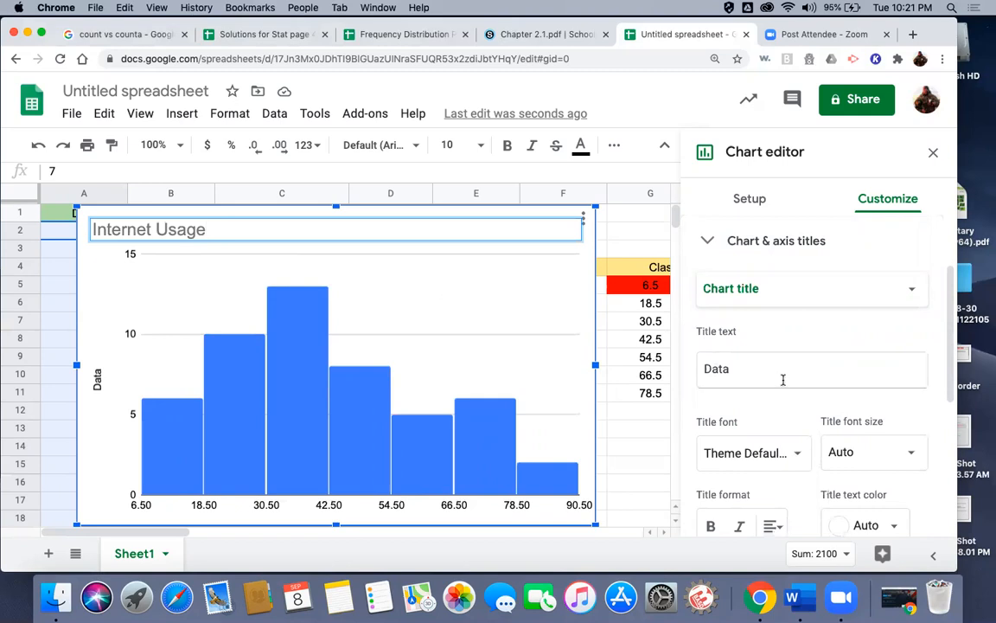
- Format the chart title as centered, bold and black
{"action": "scroll", "coordinate": [809, 320], "scroll_direction": "down", "scroll_amount": 1}
{"action": "scroll", "coordinate": [809, 320], "scroll_direction": "down", "scroll_amount": 3}
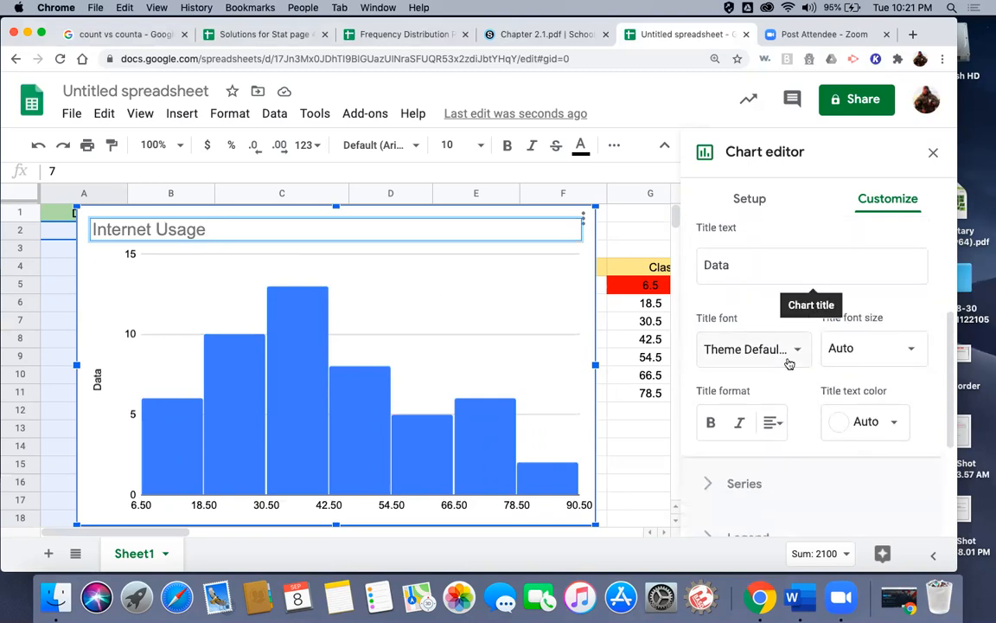
{"action": "left_click", "coordinate": [775, 423]}
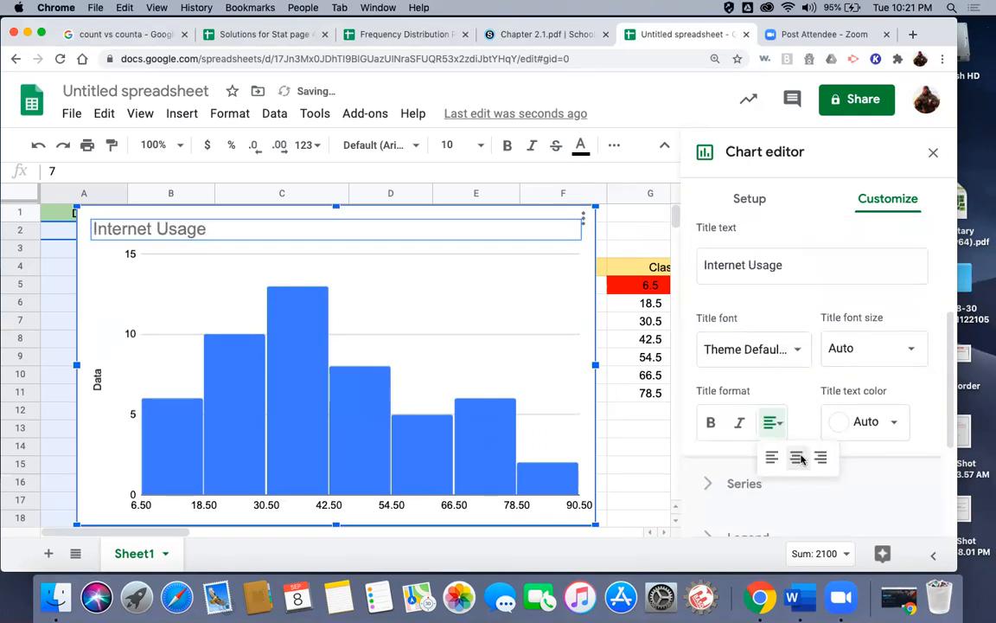
{"action": "left_click", "coordinate": [795, 456]}
{"action": "left_click", "coordinate": [711, 422]}
{"action": "left_click", "coordinate": [894, 425]}
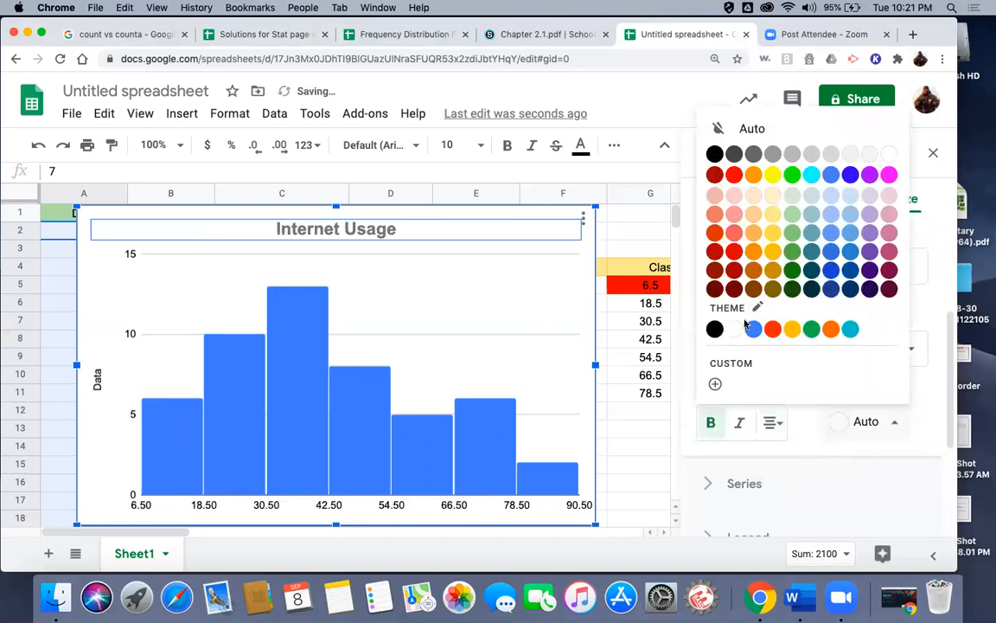
{"action": "left_click", "coordinate": [714, 153]}
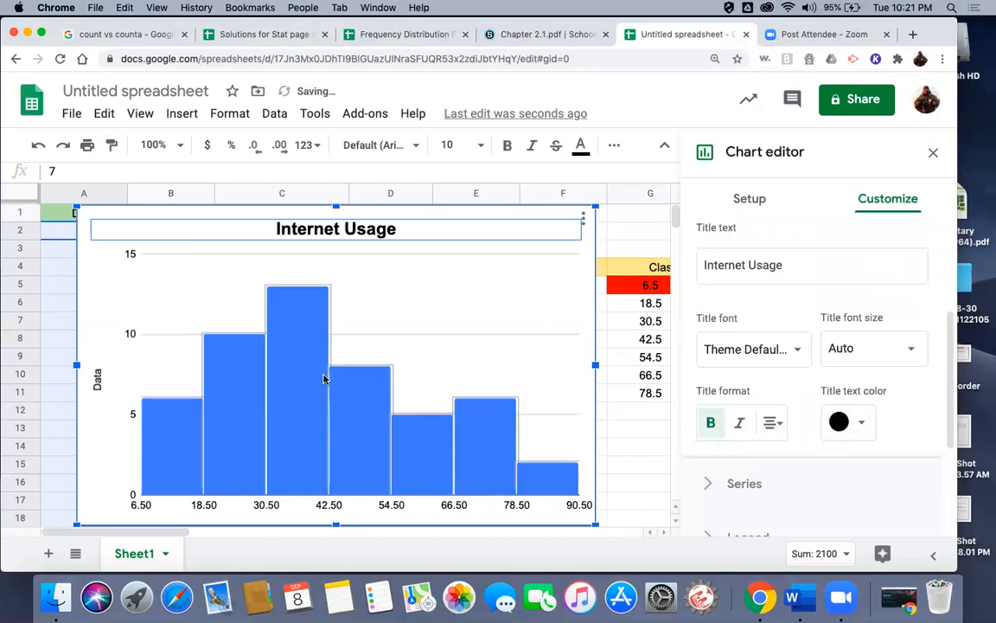
- Extend the chart title to read "Internet Usage of 50 Adults"
{"action": "double_click", "coordinate": [407, 230]}
{"action": "left_click", "coordinate": [407, 230]}
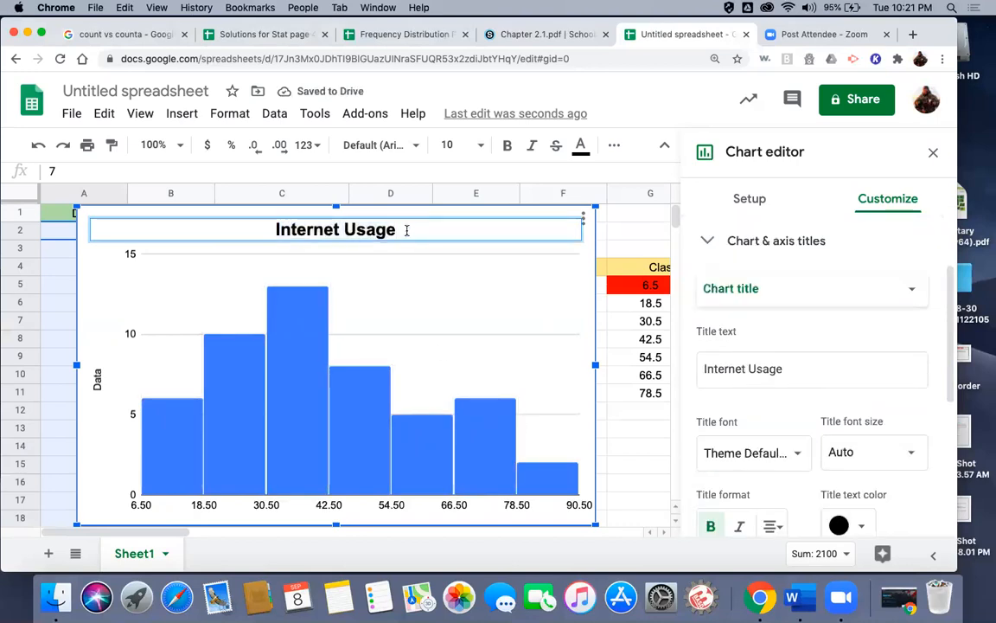
{"action": "type", "text": "of 50 "}
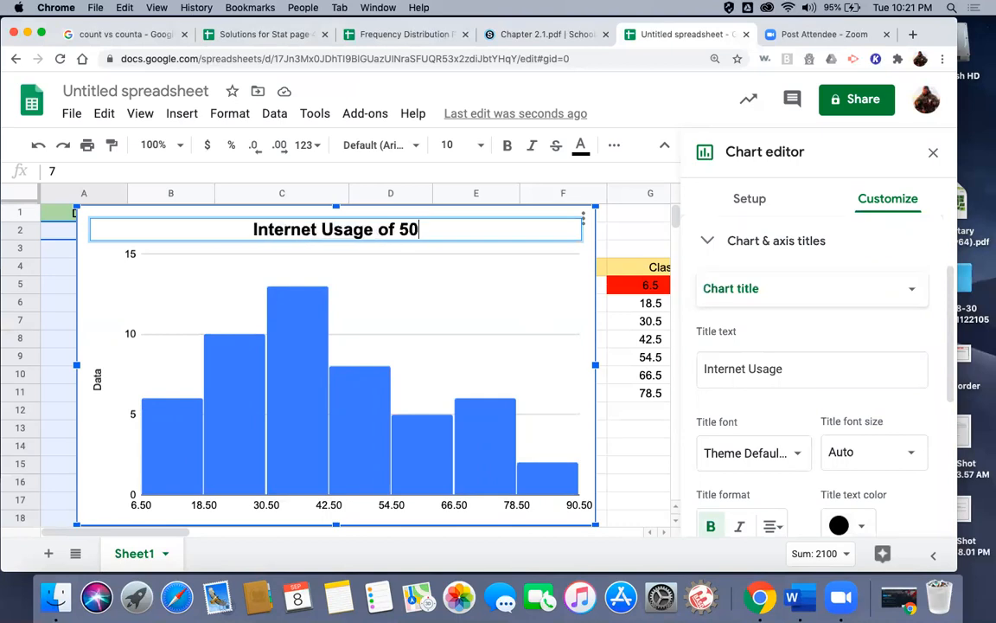
{"action": "type", "text": "Adul"}
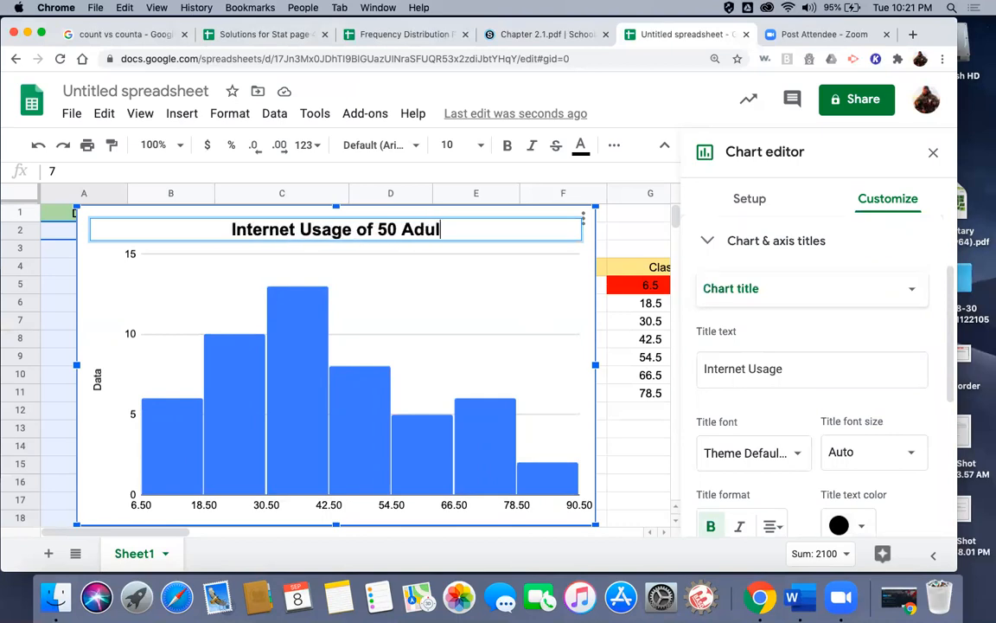
{"action": "type", "text": "ts"}
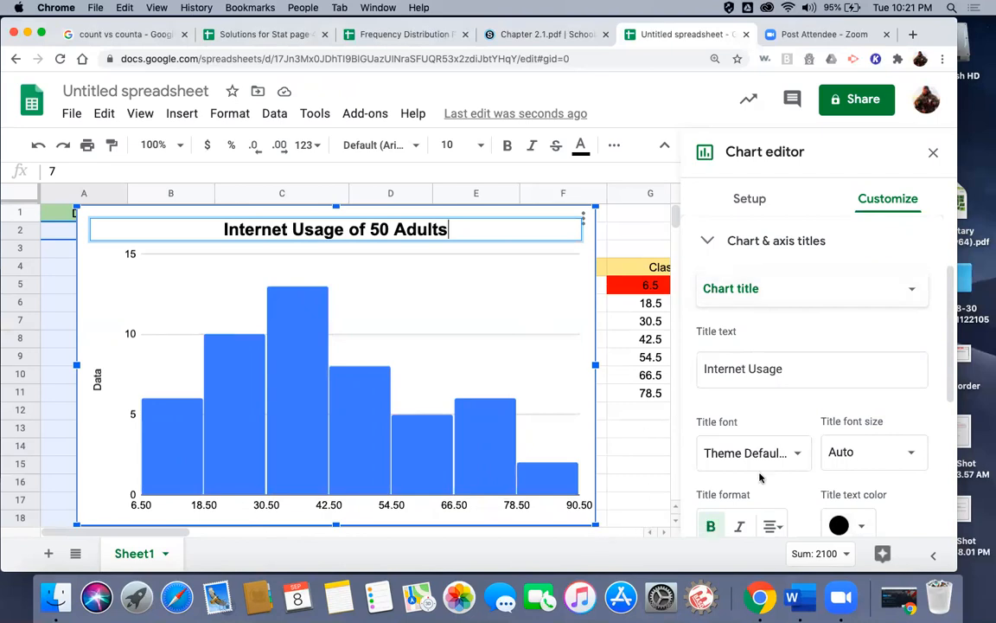
- Set the histogram's horizontal axis title to "Time in minutes"
{"action": "left_click", "coordinate": [909, 290]}
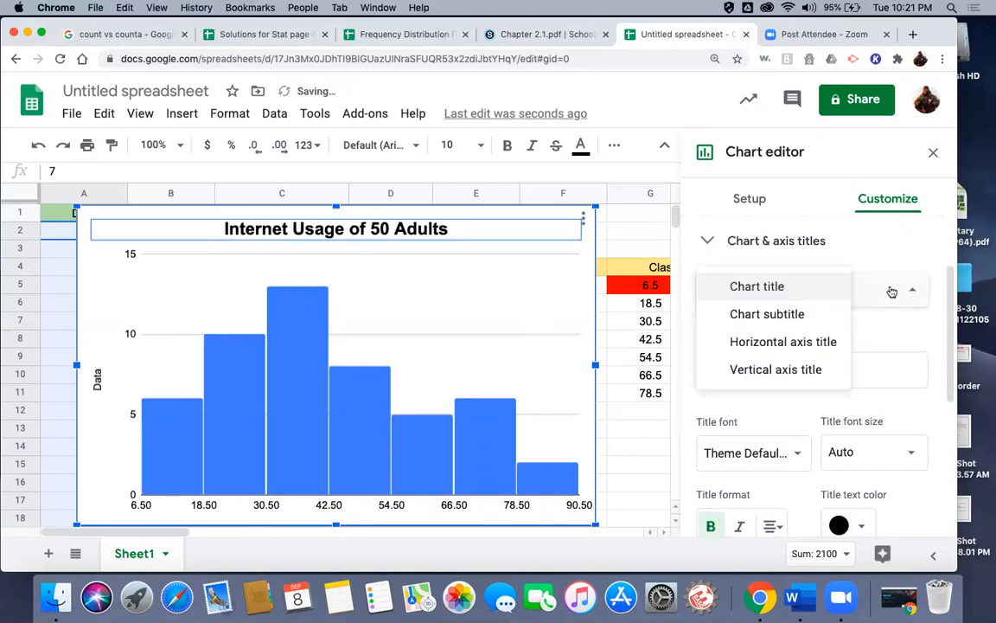
{"action": "left_click", "coordinate": [783, 343]}
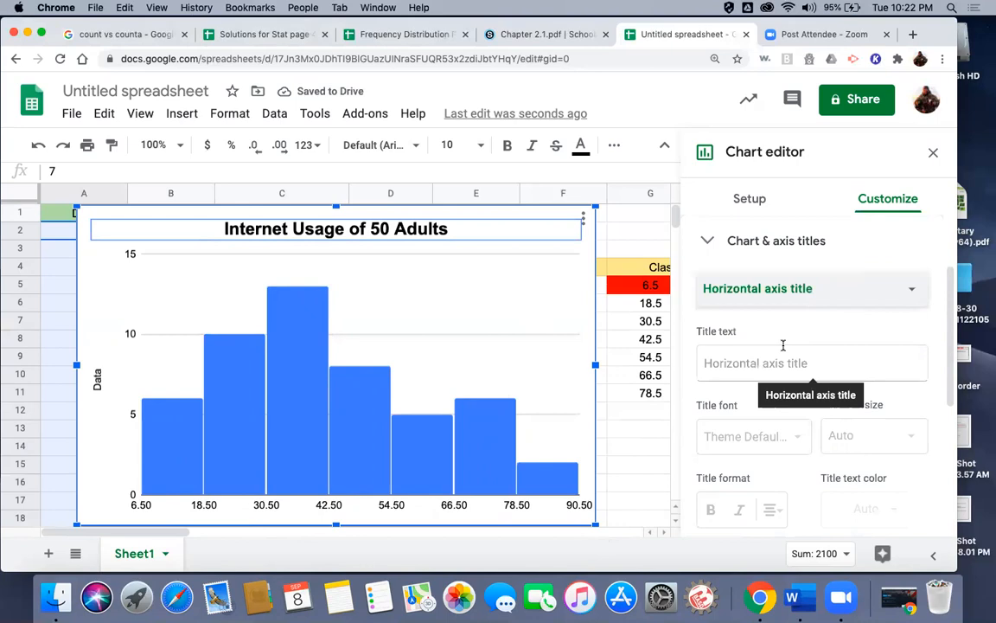
{"action": "left_click", "coordinate": [756, 364]}
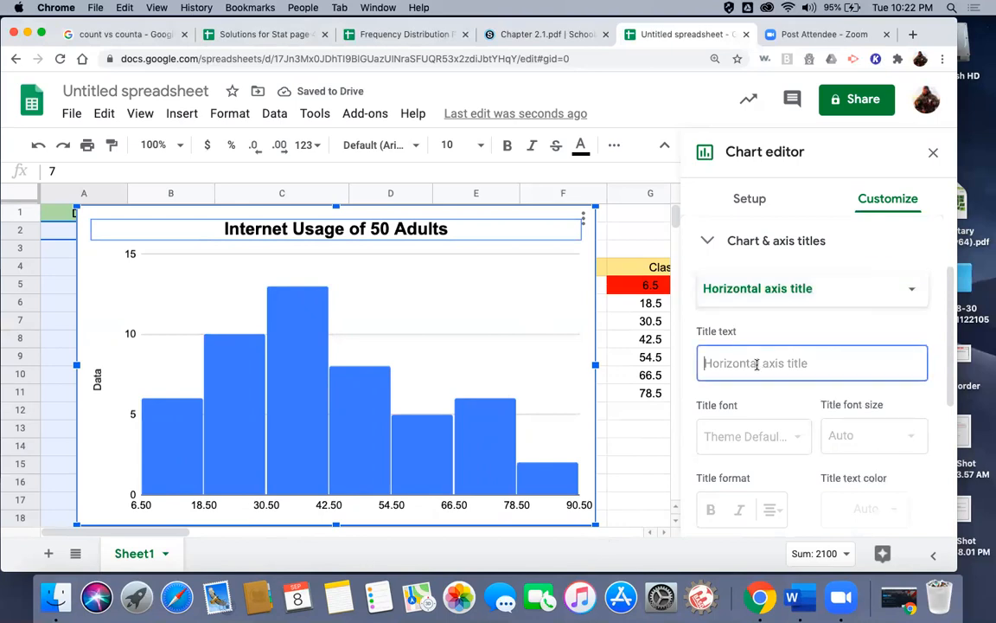
{"action": "type", "text": "Time in"}
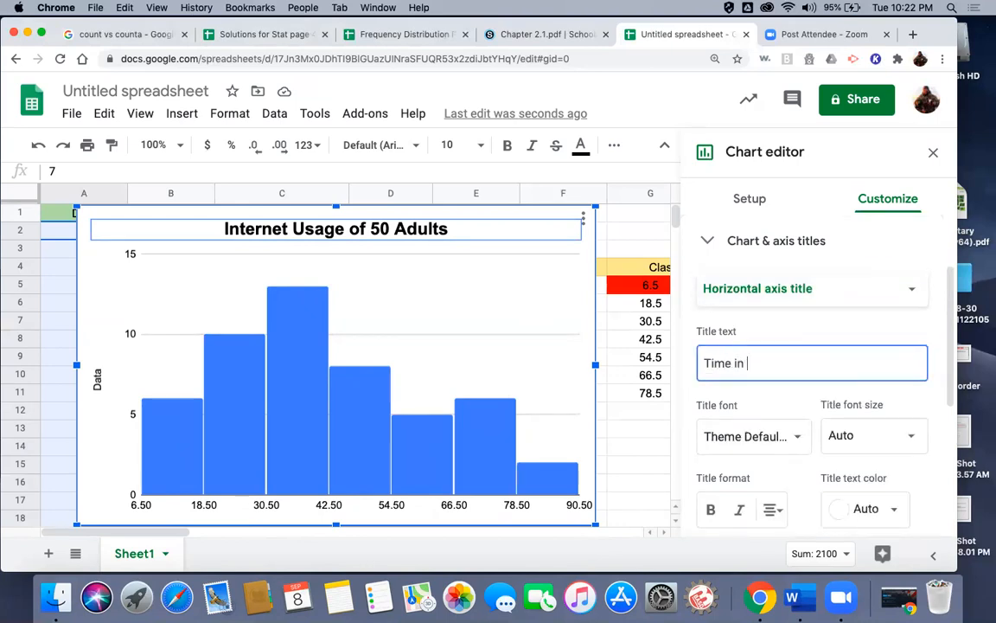
{"action": "type", "text": " minutes"}
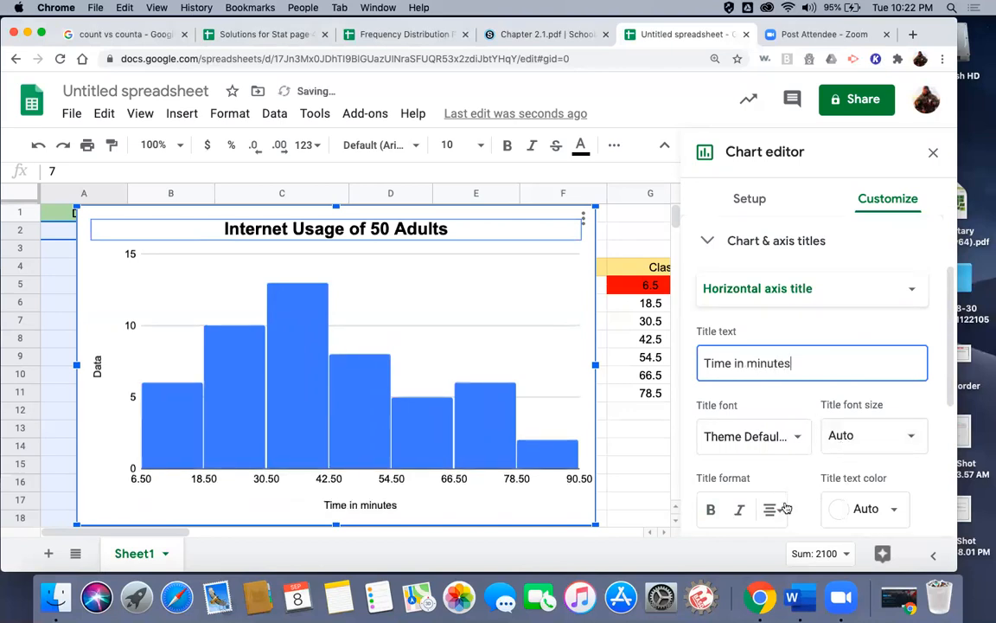
- Format the horizontal axis title in black and bold
{"action": "scroll", "coordinate": [865, 484], "scroll_direction": "down", "scroll_amount": 2}
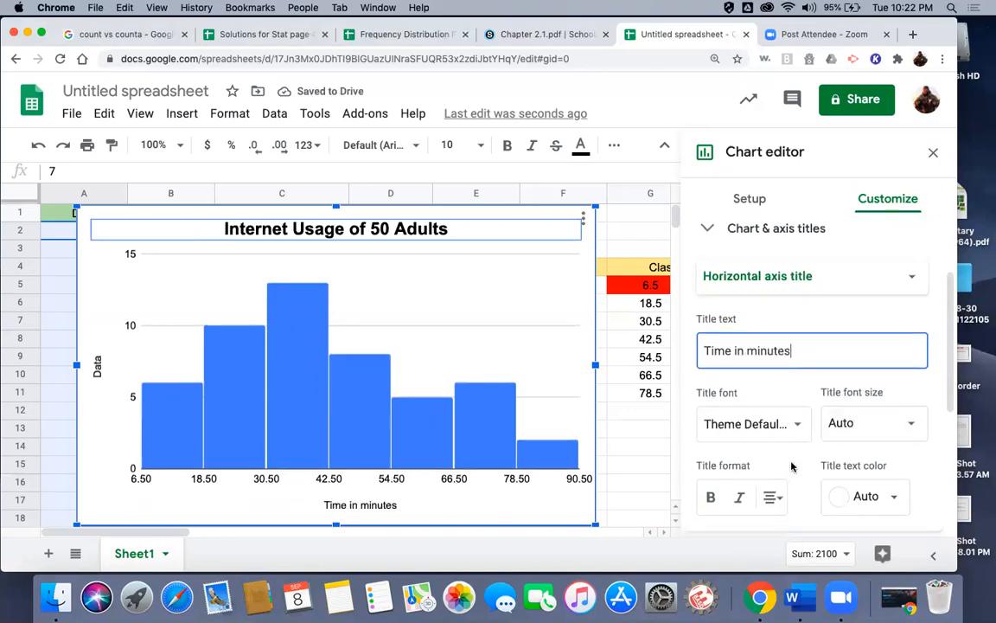
{"action": "left_click", "coordinate": [857, 468]}
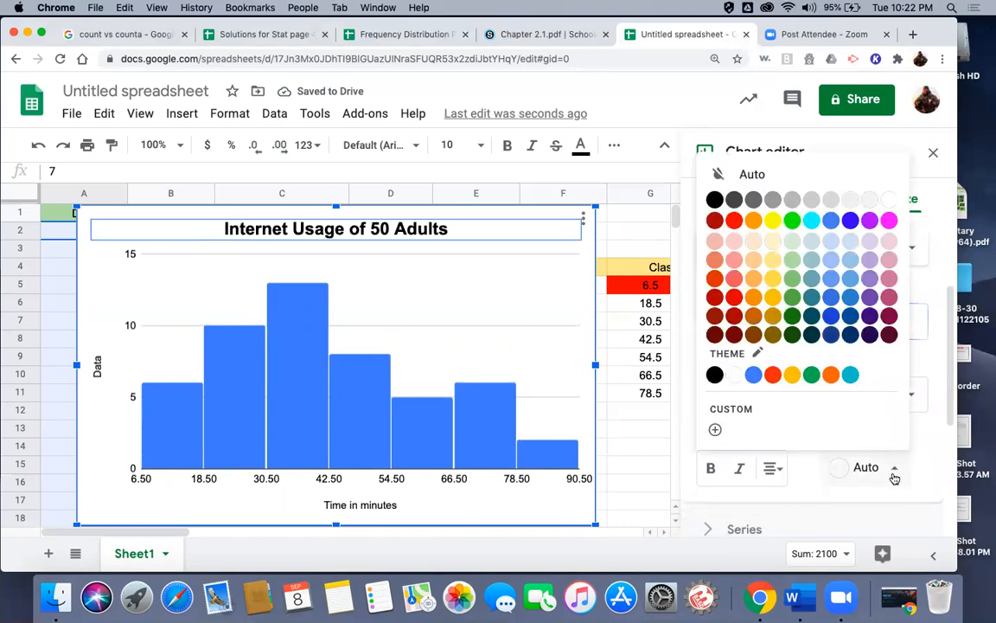
{"action": "left_click", "coordinate": [715, 200]}
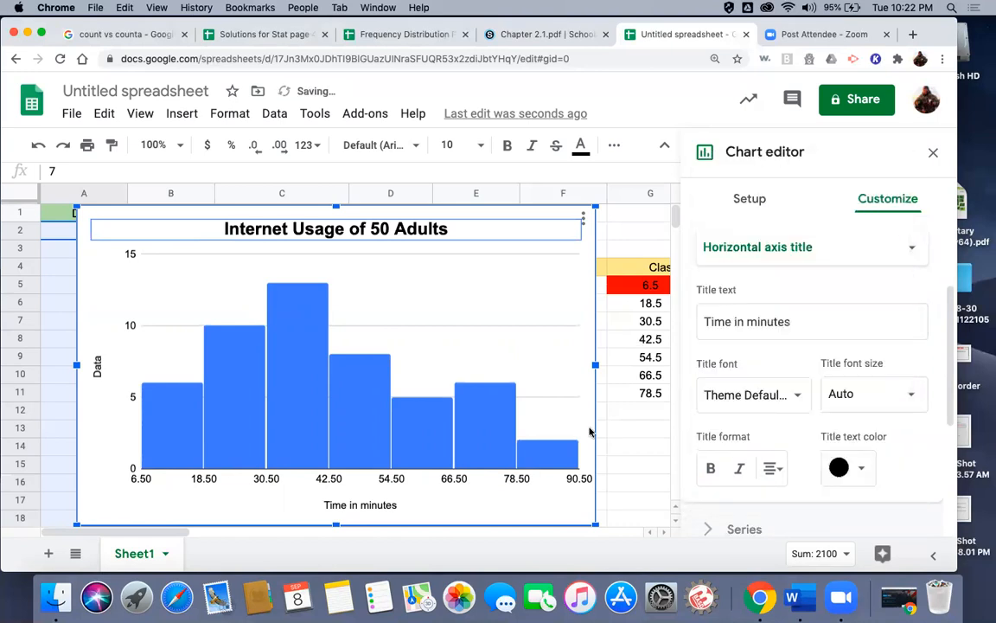
{"action": "left_click", "coordinate": [706, 468]}
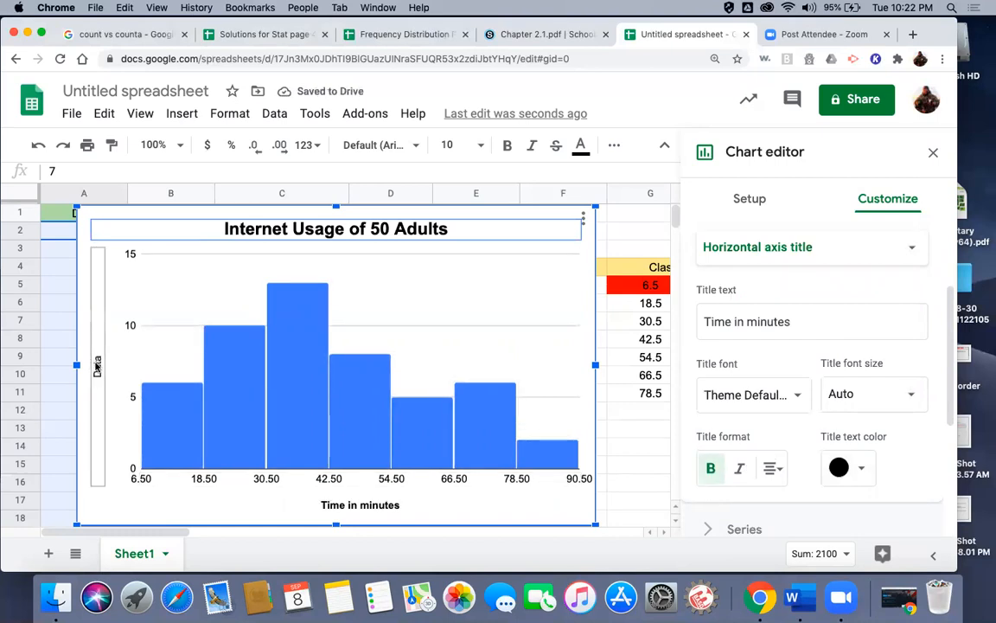
- Replace the vertical axis title with "Frequency"
{"action": "left_click", "coordinate": [772, 249]}
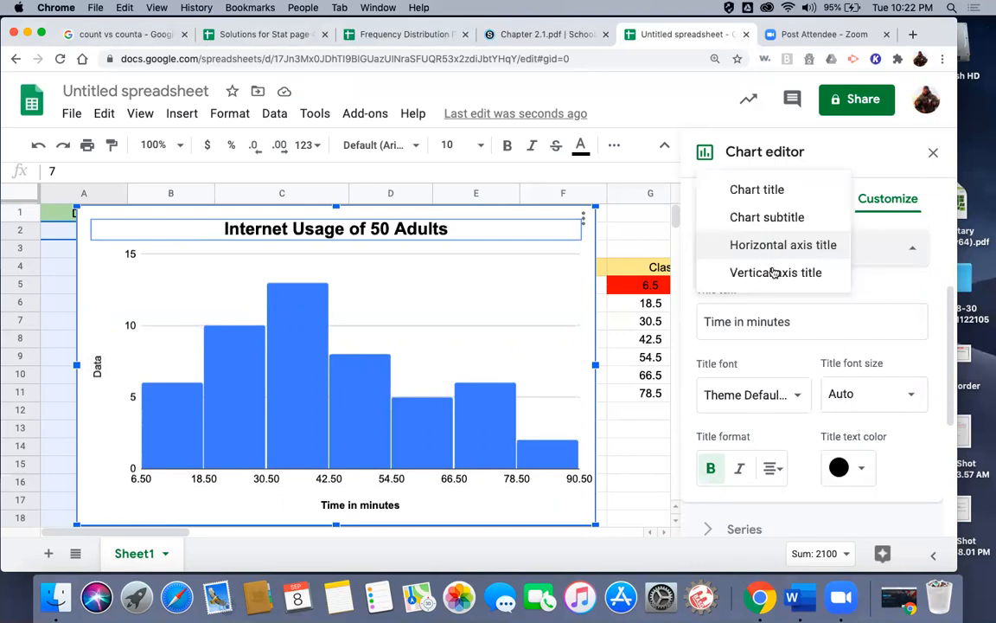
{"action": "left_click", "coordinate": [776, 273]}
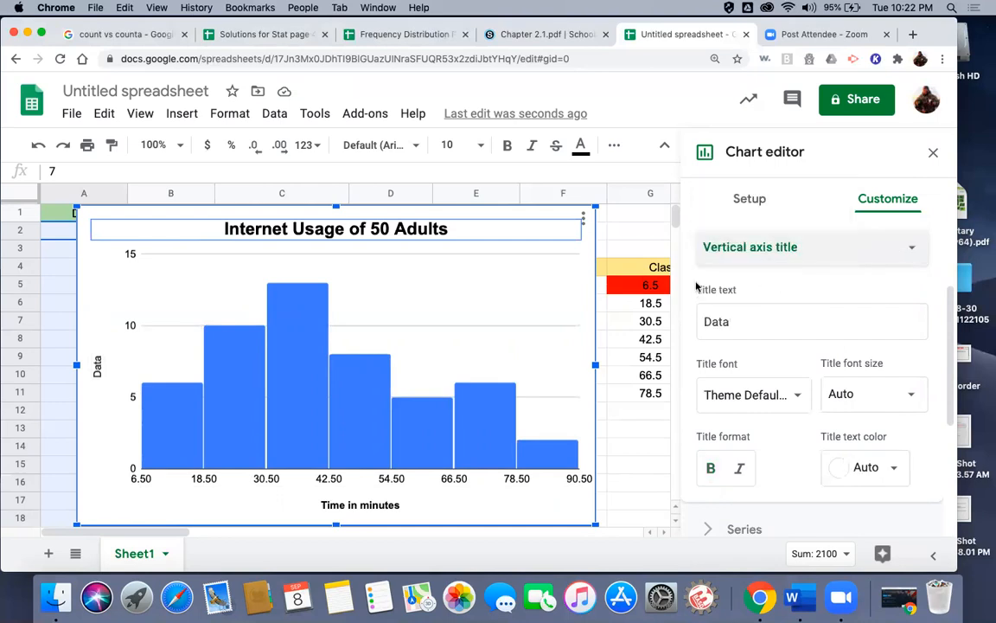
{"action": "left_click", "coordinate": [738, 322]}
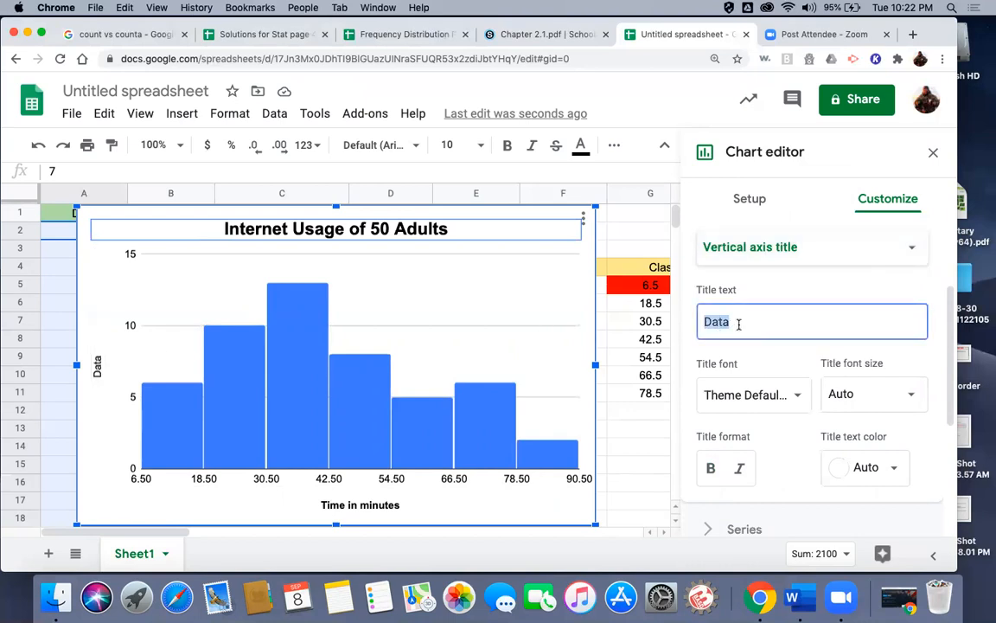
{"action": "type", "text": "Frequency"}
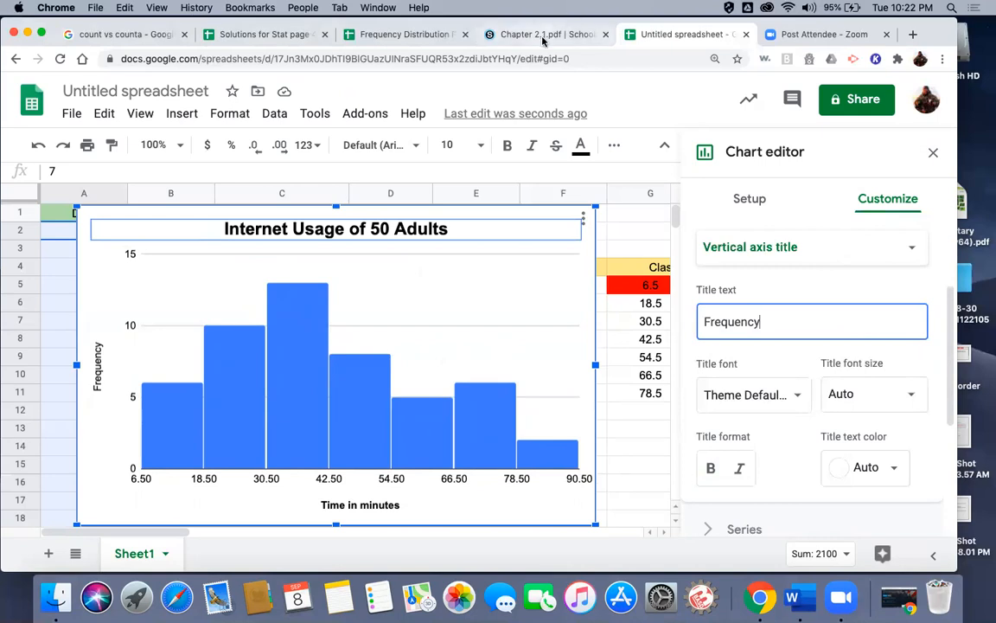
- Compare the chart with the textbook's Internet Usage histograms in Chapter 2.1.pdf, and return to the spreadsheet
{"action": "left_click", "coordinate": [488, 34]}
{"action": "scroll", "coordinate": [647, 389], "scroll_direction": "down", "scroll_amount": 5}
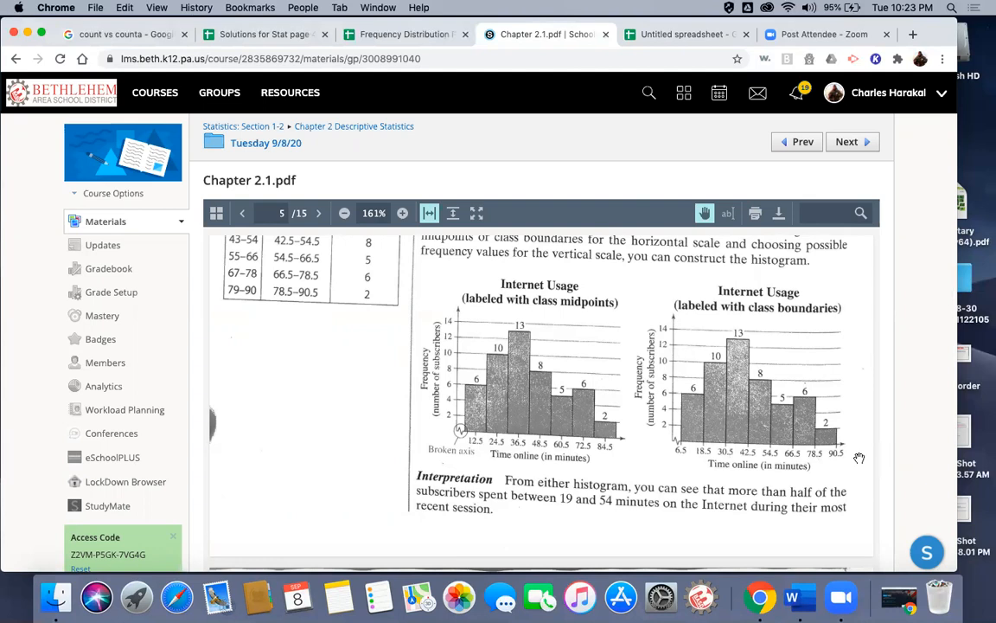
{"action": "left_click", "coordinate": [678, 36]}
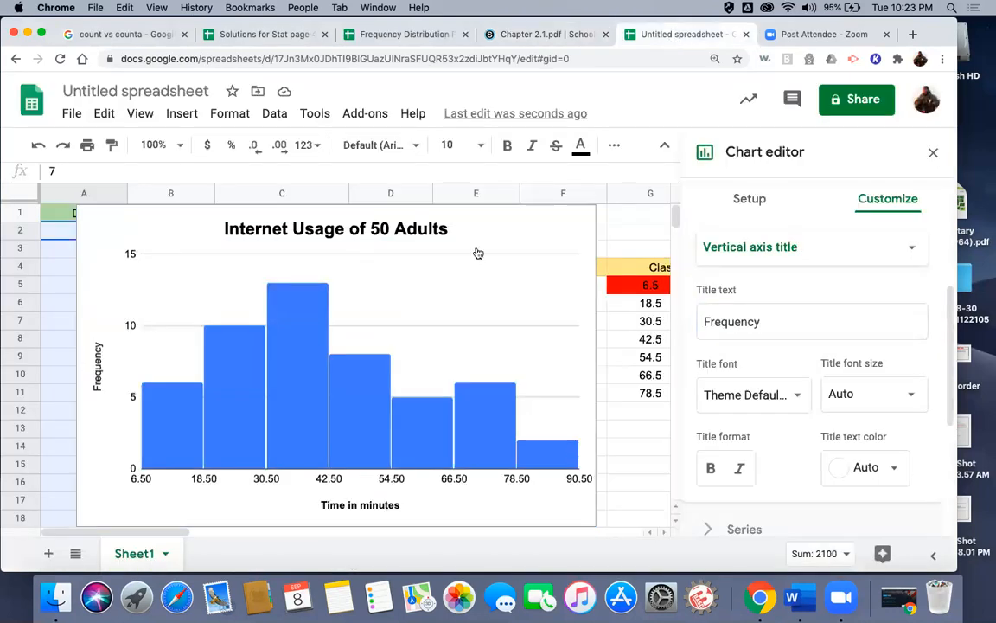
- Close the chart editor and move the histogram below the frequency table, with its left edge at column E
{"action": "left_click", "coordinate": [933, 156]}
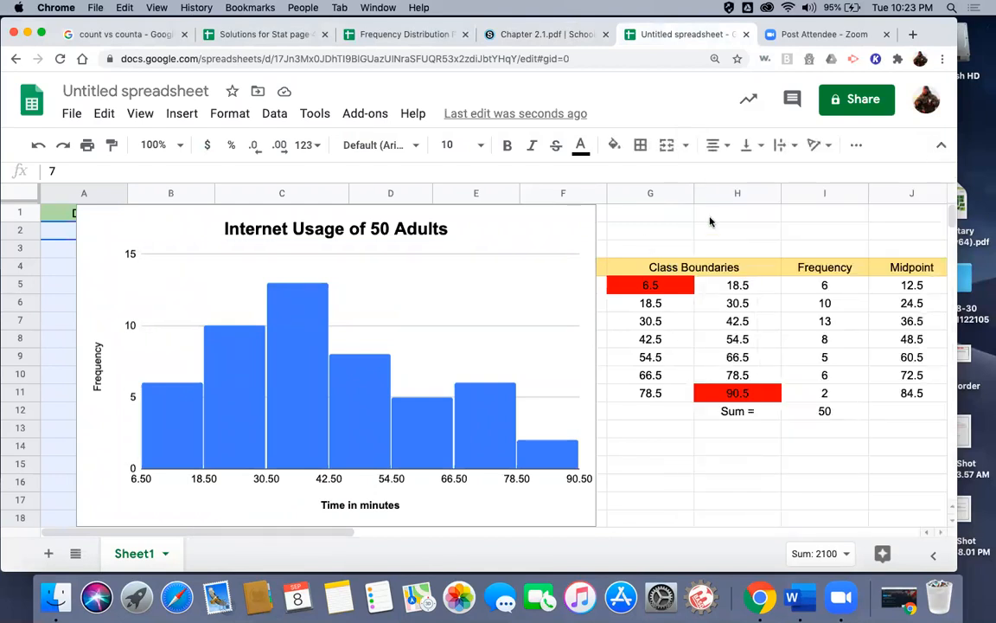
{"action": "scroll", "coordinate": [710, 222], "scroll_direction": "down", "scroll_amount": 1}
{"action": "left_click", "coordinate": [568, 247]}
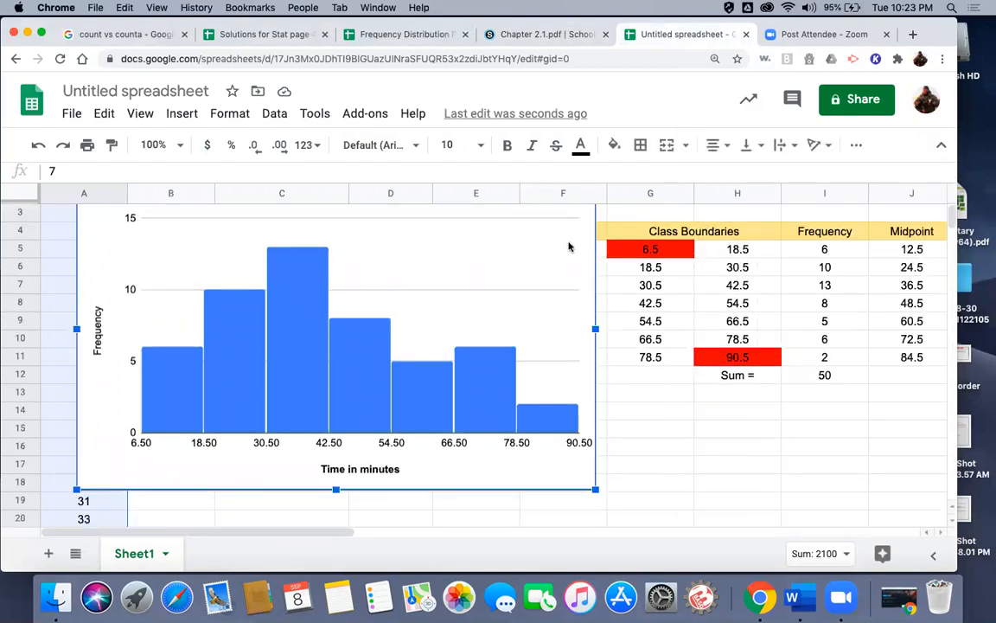
{"action": "left_click_drag", "start_coordinate": [570, 252], "coordinate": [930, 466]}
{"action": "scroll", "coordinate": [819, 338], "scroll_direction": "down", "scroll_amount": 5}
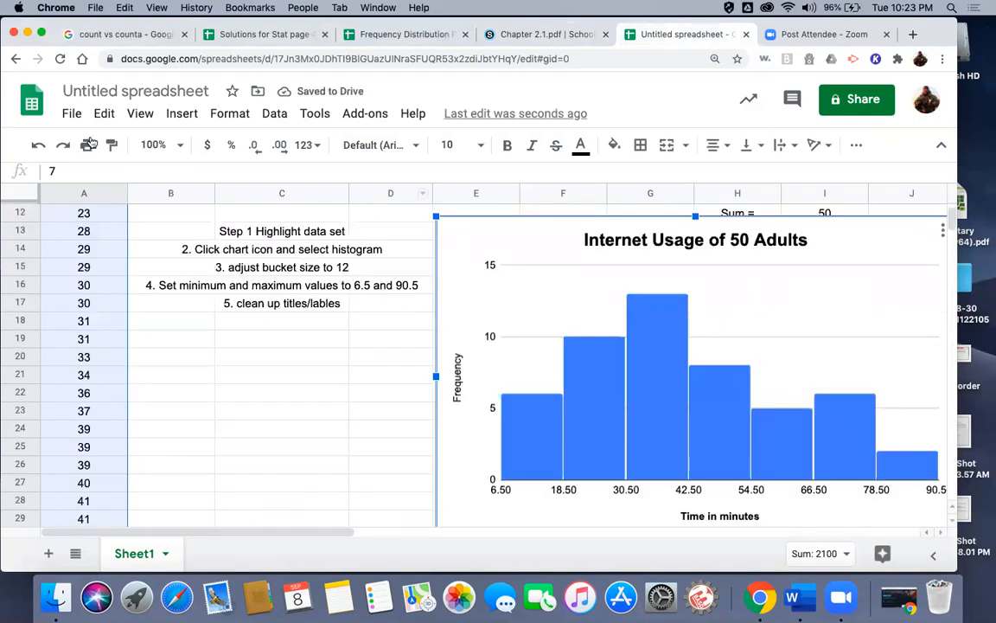
- Set the sheet zoom to 75% and shift the histogram slightly down so it clears the table's Sum row
{"action": "left_click", "coordinate": [178, 149]}
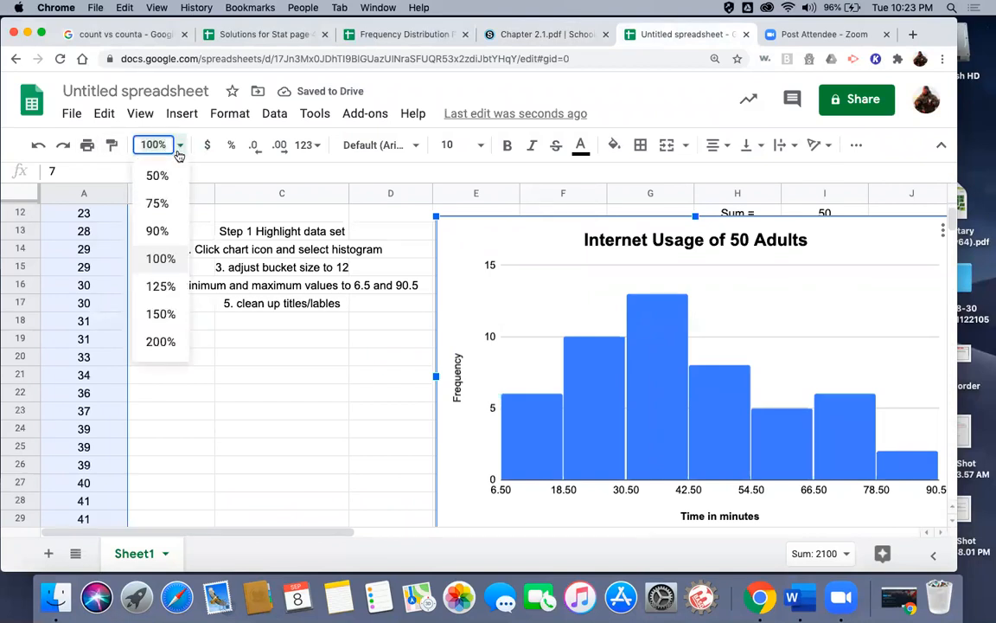
{"action": "left_click", "coordinate": [167, 204]}
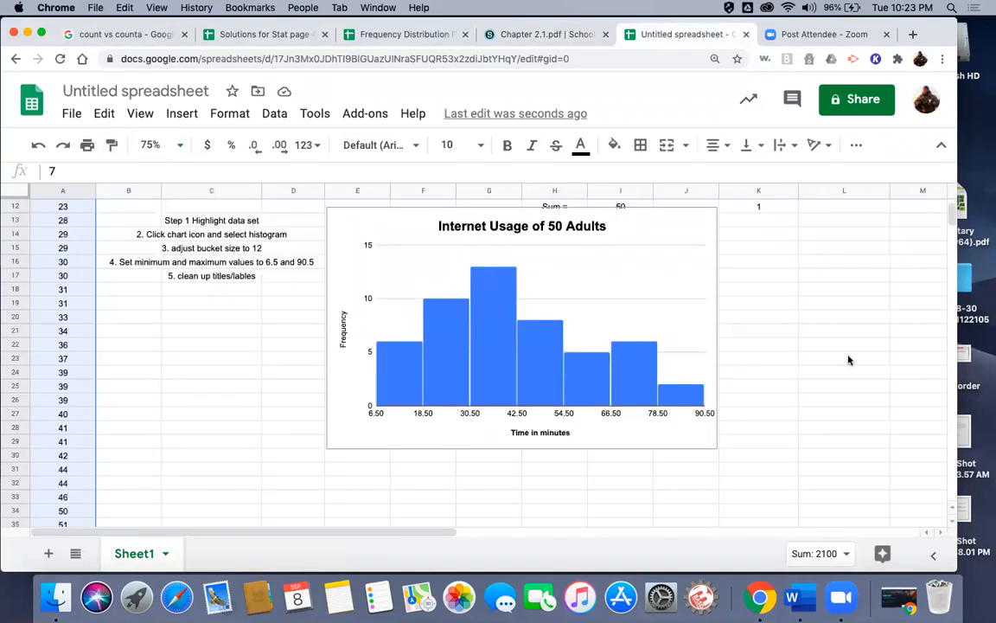
{"action": "scroll", "coordinate": [848, 357], "scroll_direction": "up", "scroll_amount": 3}
{"action": "left_click", "coordinate": [635, 282]}
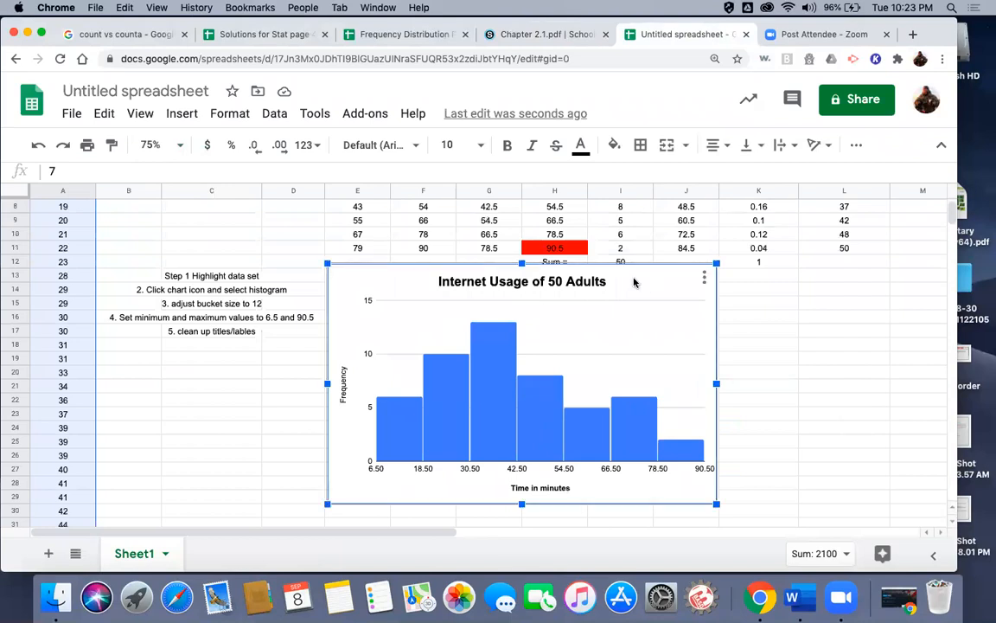
{"action": "left_click_drag", "start_coordinate": [637, 284], "coordinate": [637, 293]}
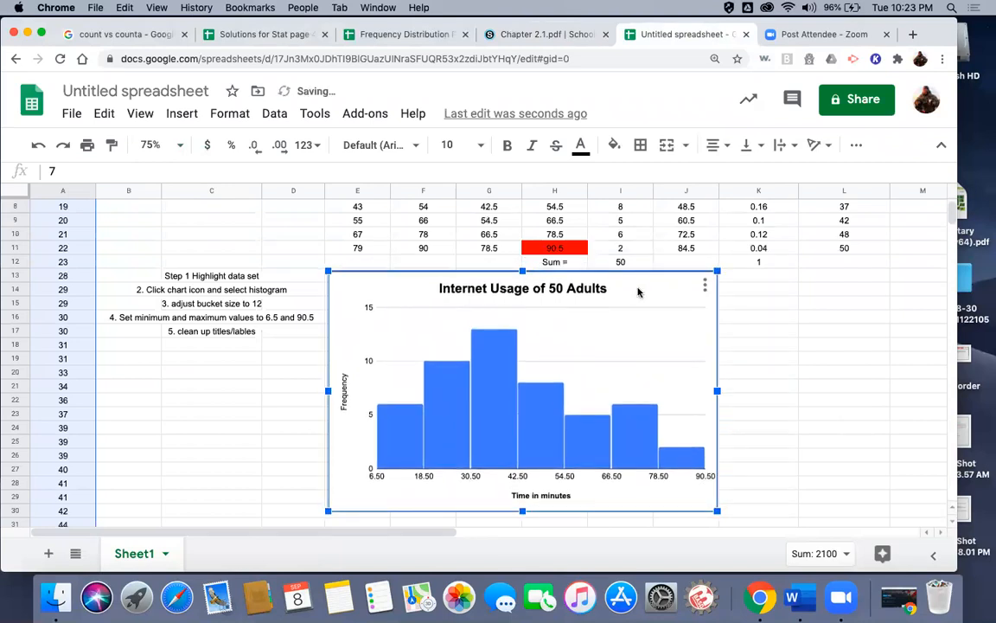
{"action": "scroll", "coordinate": [748, 319], "scroll_direction": "up", "scroll_amount": 4}
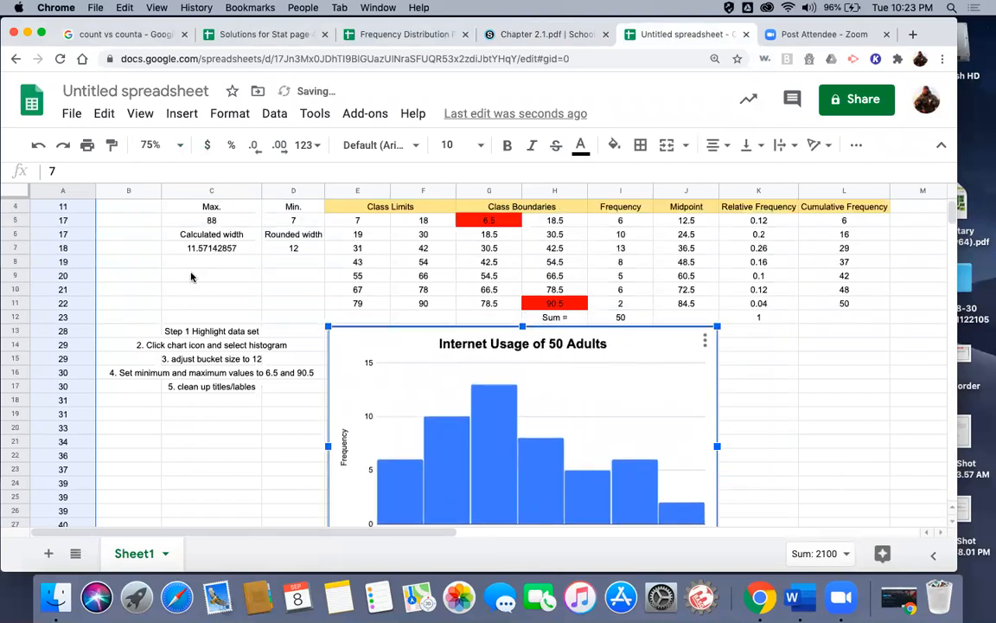
{"action": "scroll", "coordinate": [172, 244], "scroll_direction": "up", "scroll_amount": 2}
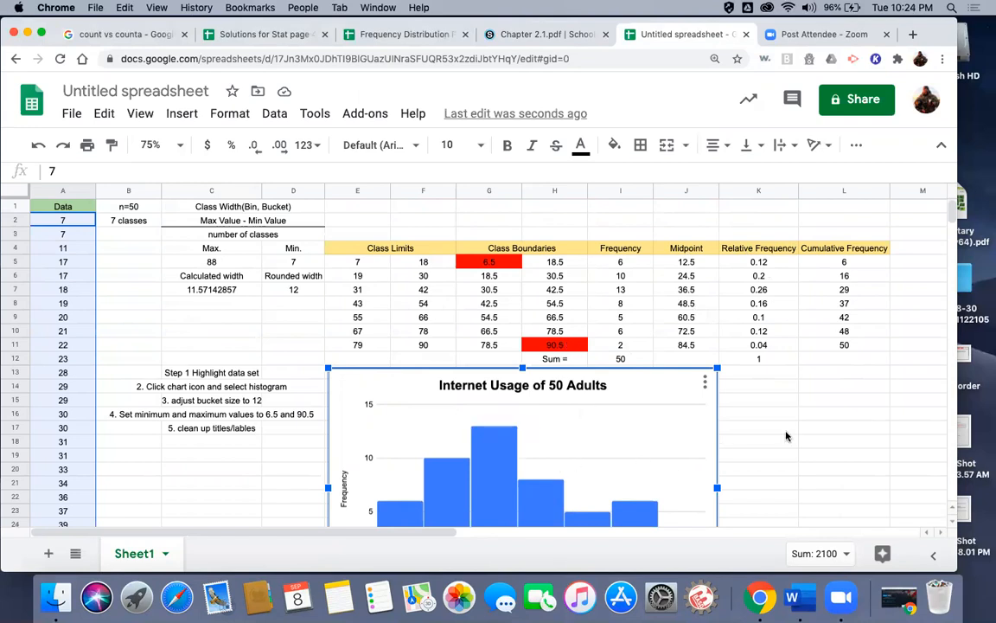
{"action": "scroll", "coordinate": [786, 436], "scroll_direction": "down", "scroll_amount": 5}
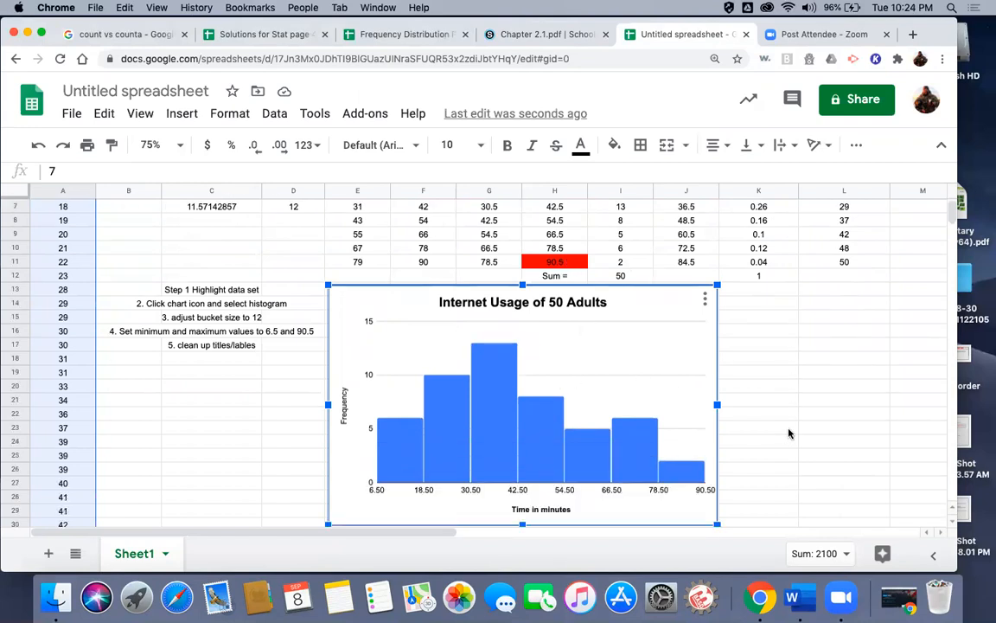